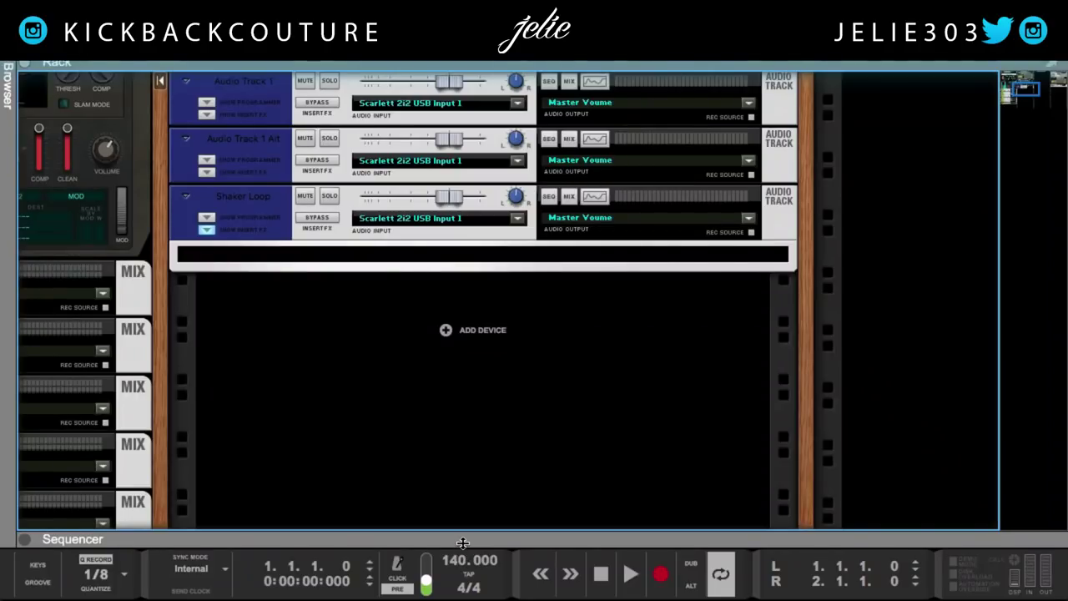
Step: Open the sequencer and play the one-bar Shaker Loop clip to hear how it sounds
drag(451, 543, 469, 71)
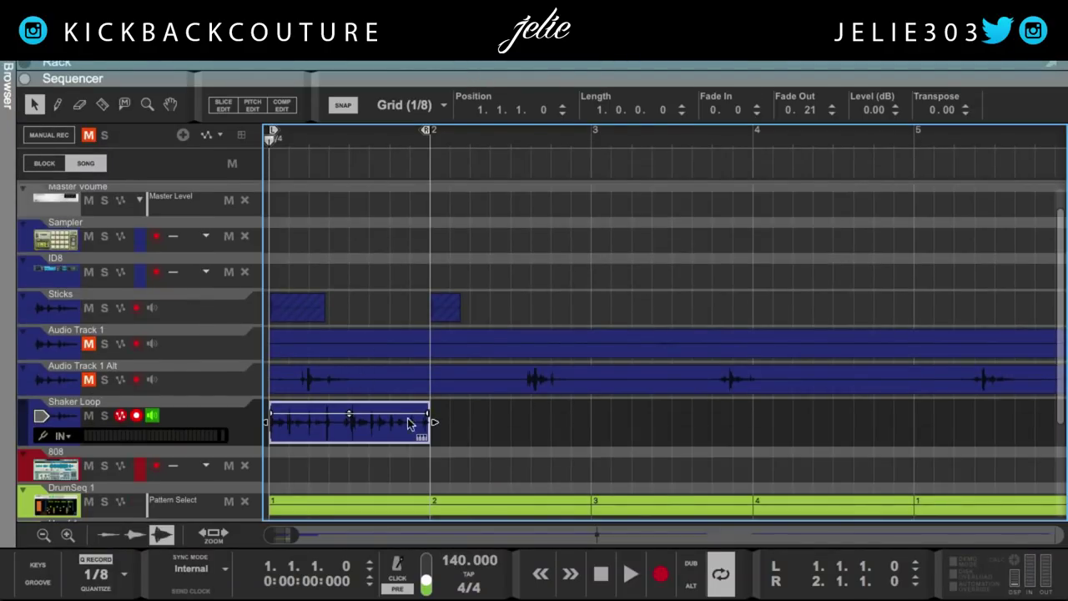
click(387, 479)
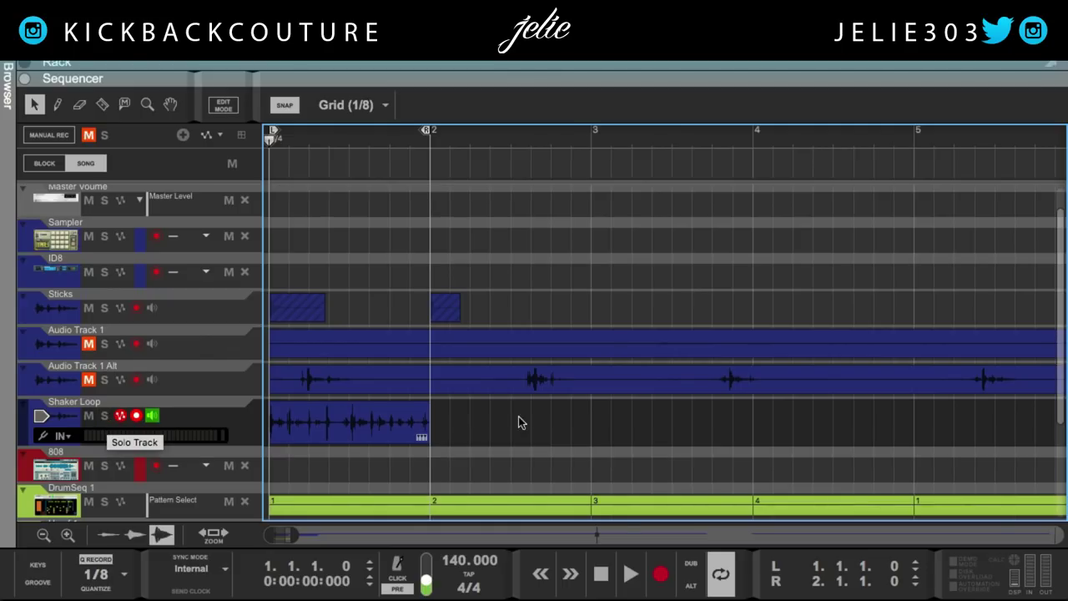
click(292, 439)
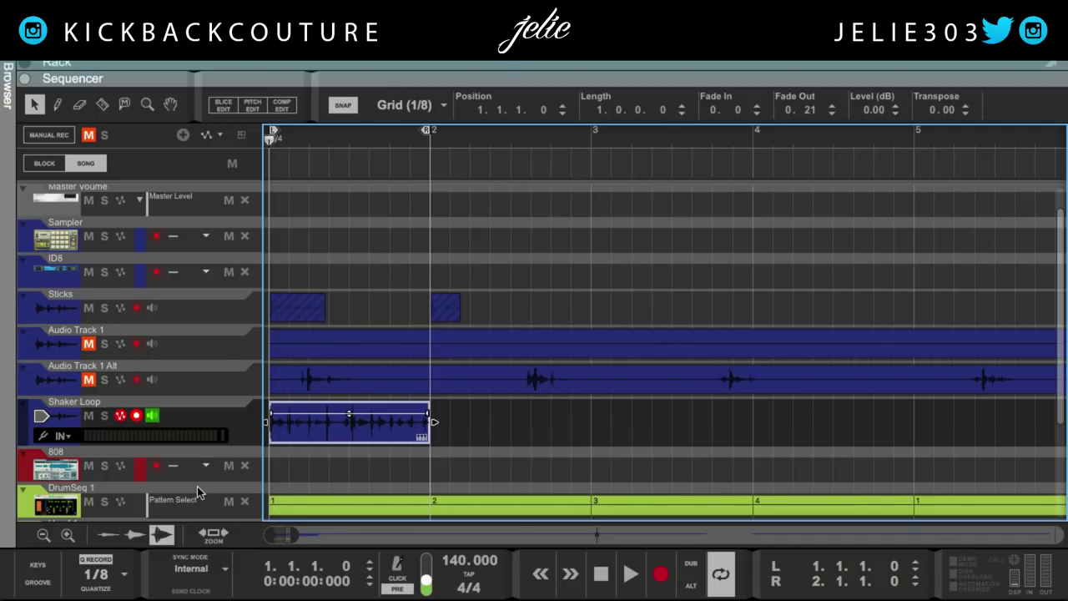
key(space)
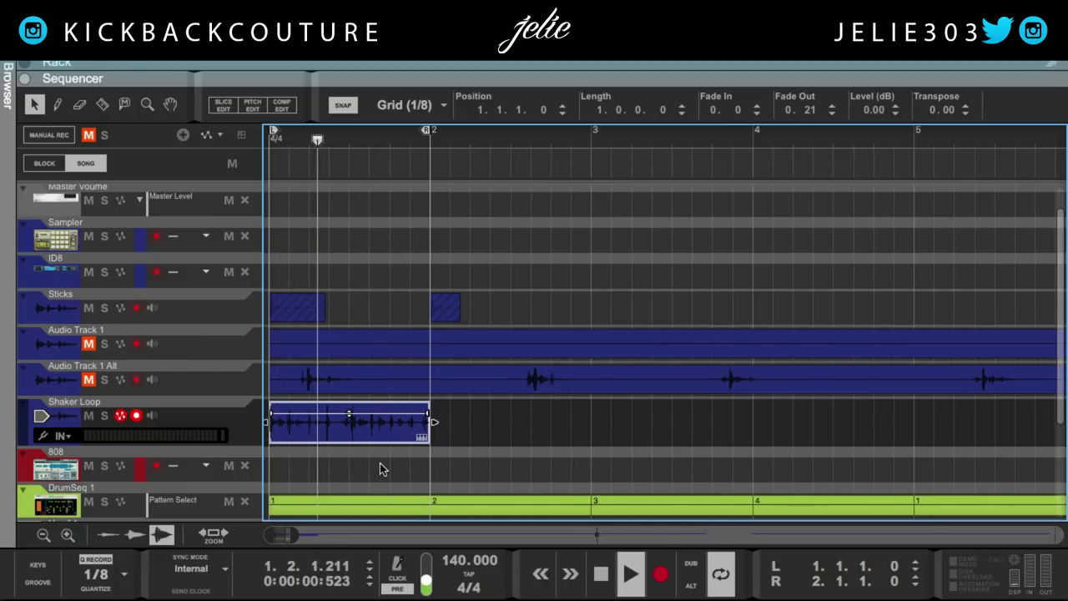
key(space)
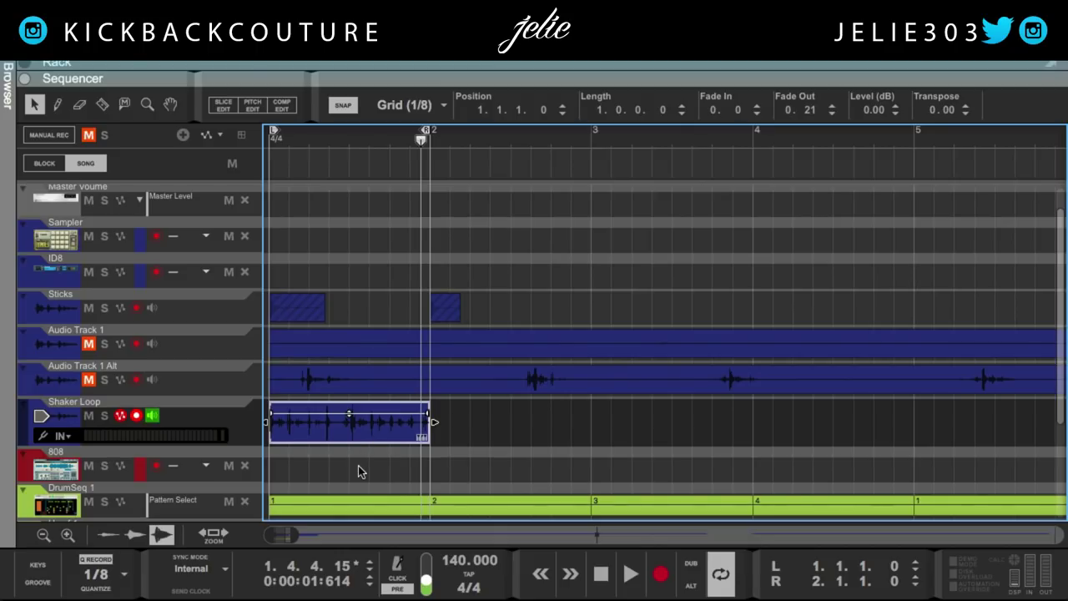
click(361, 472)
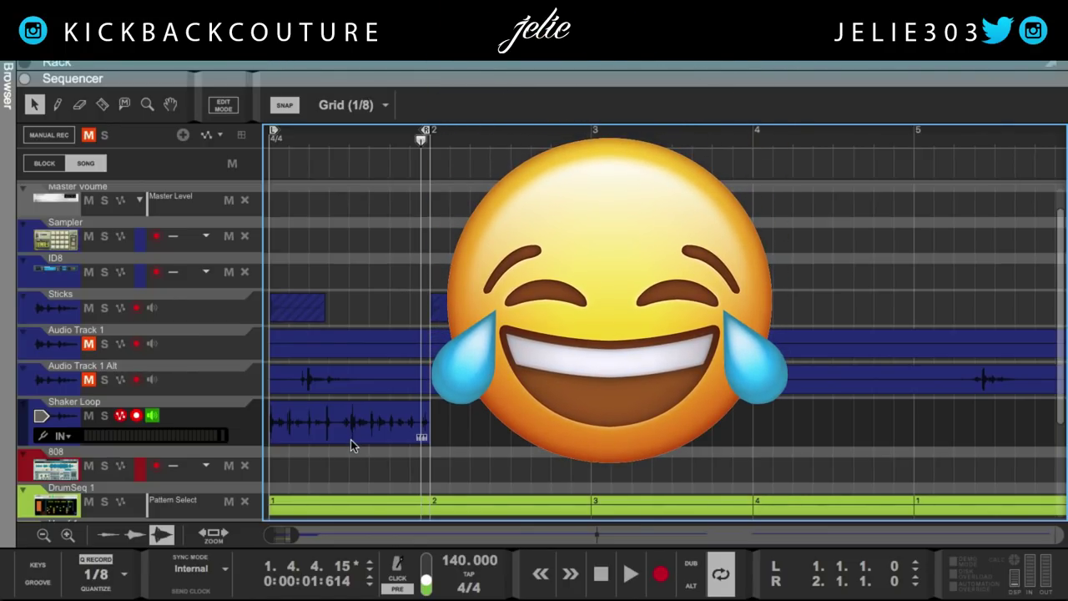
Step: Insert the Cableguys HalfTime effect into the Shaker Loop track's insert FX in the rack
key(F6)
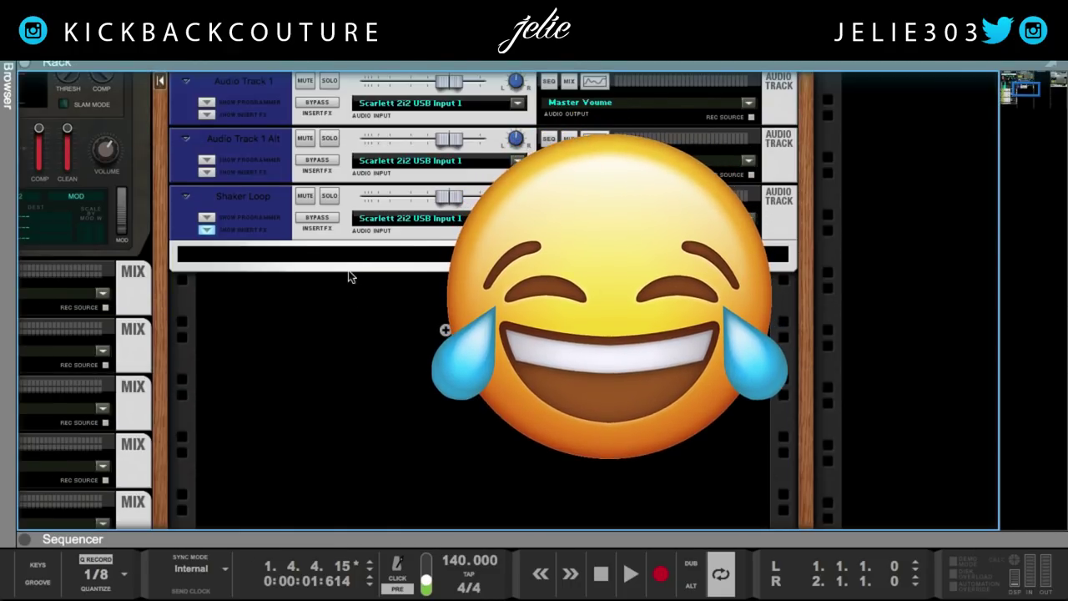
click(351, 247)
right_click(348, 259)
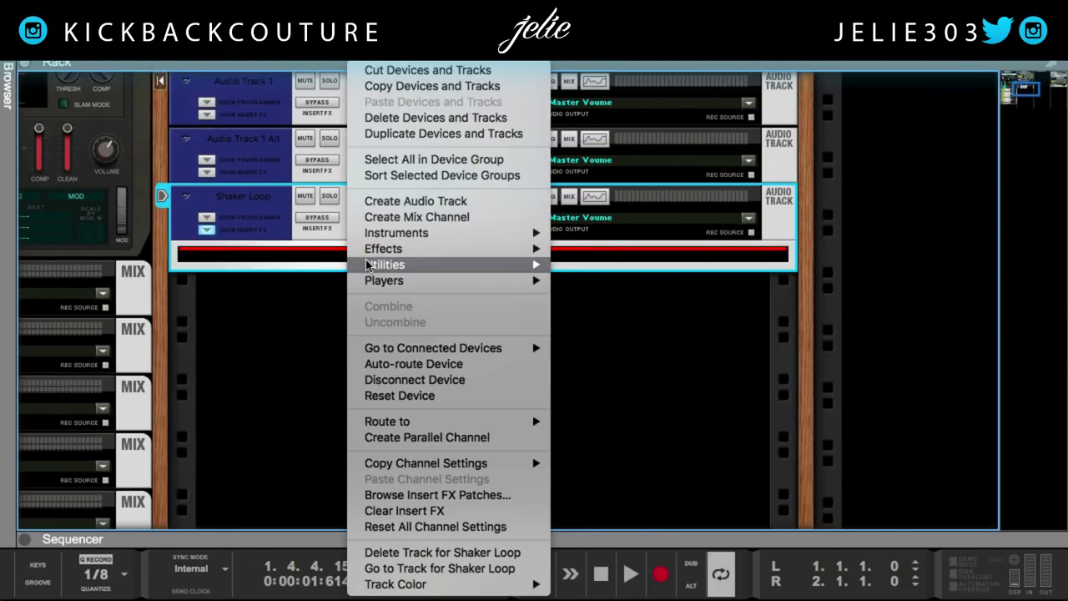
mouse_move(384, 249)
mouse_move(644, 263)
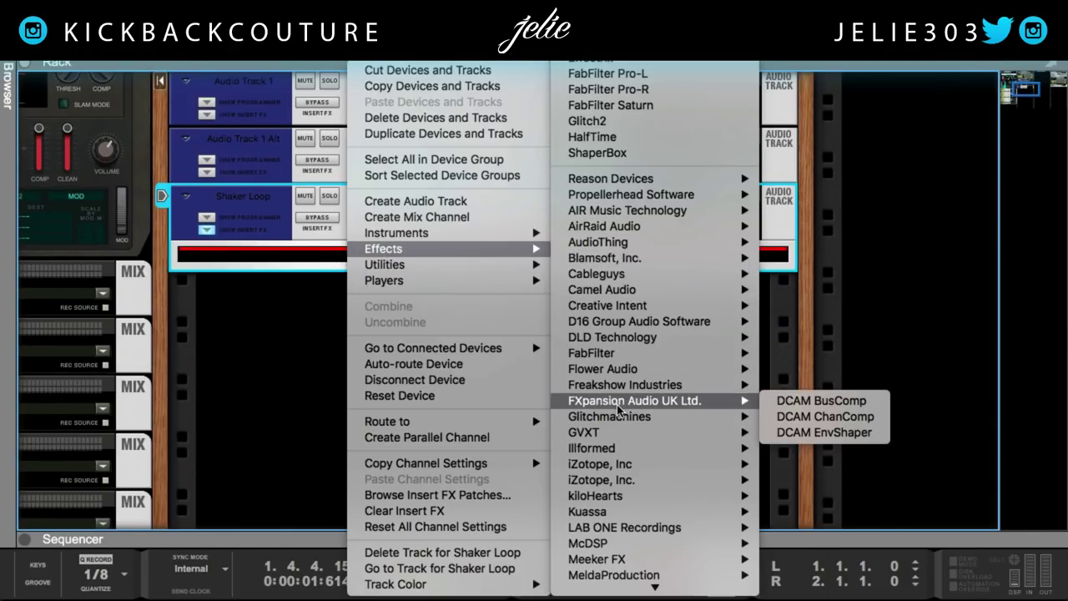
mouse_move(640, 328)
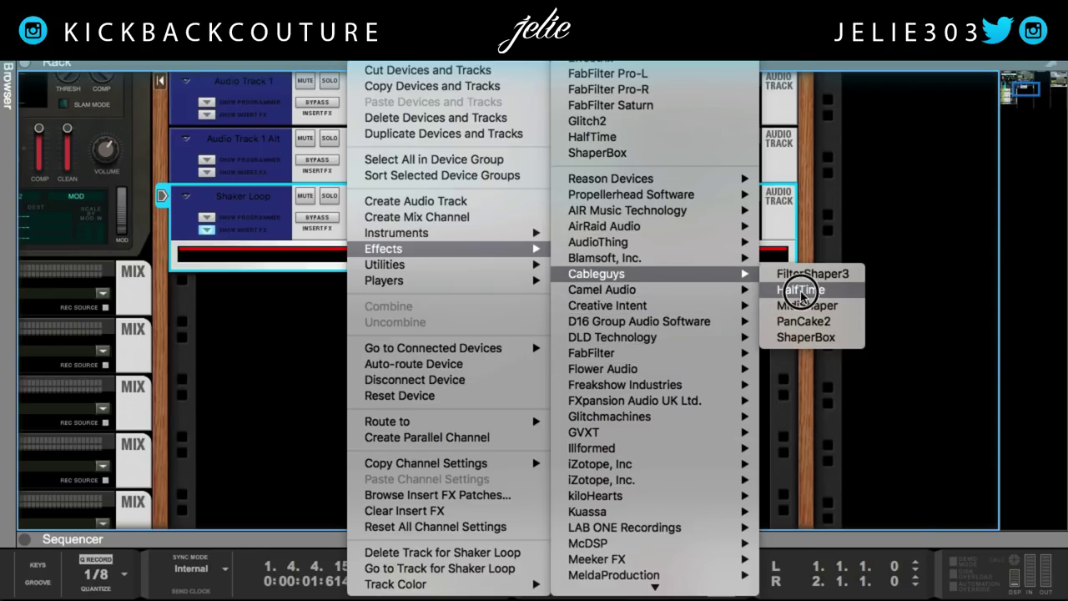
click(797, 299)
Step: Set HalfTime's loop length to 1/2 and close its plugin window
click(615, 352)
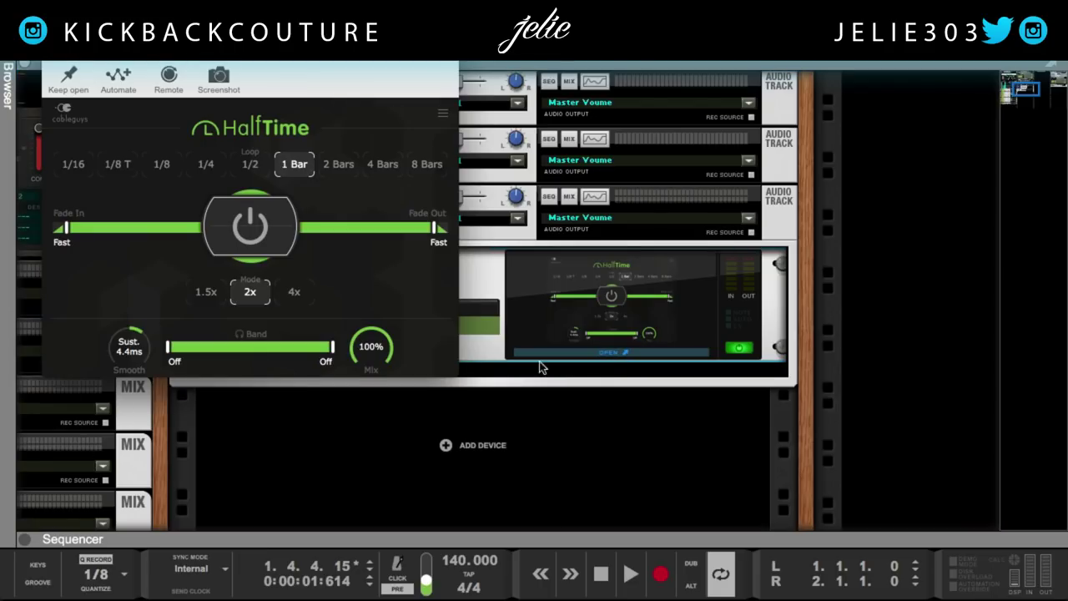
click(252, 167)
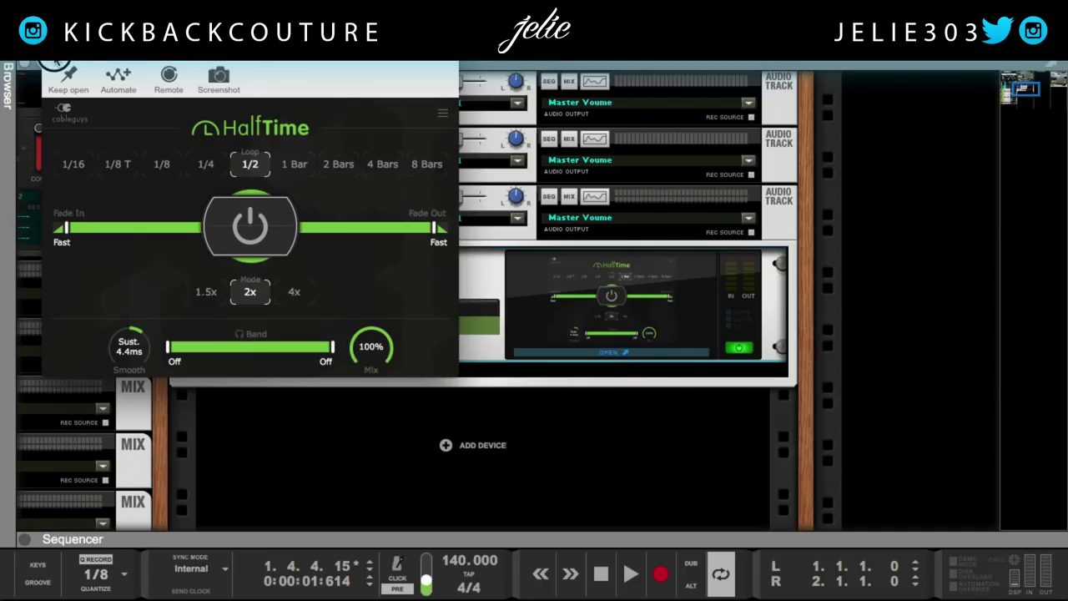
click(615, 352)
Step: Insert the Sugar Bytes Effectrix effect after HalfTime on the Shaker Loop track
right_click(367, 375)
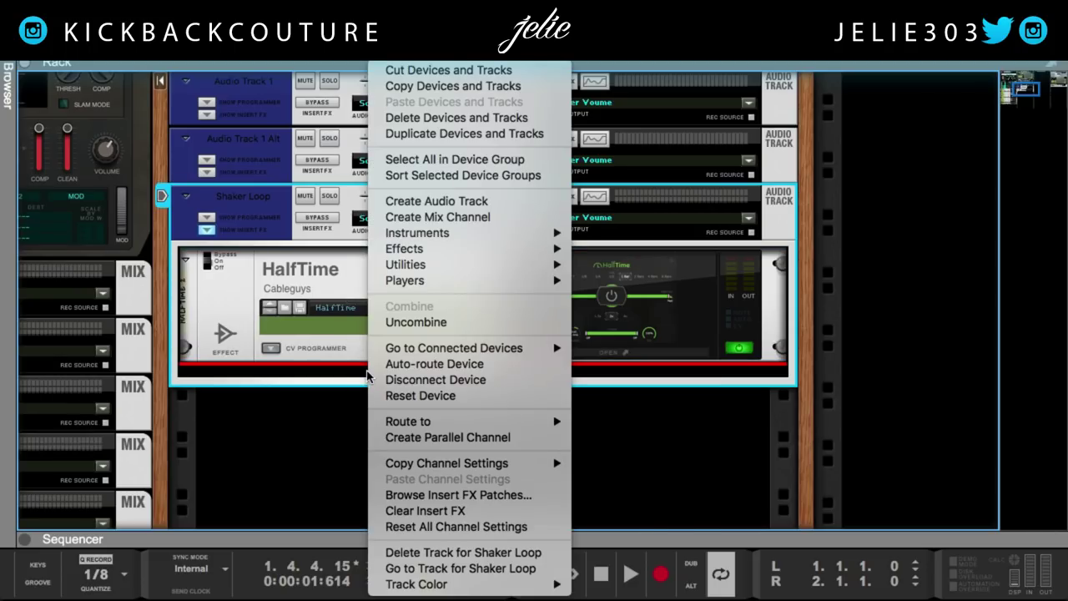
mouse_move(465, 254)
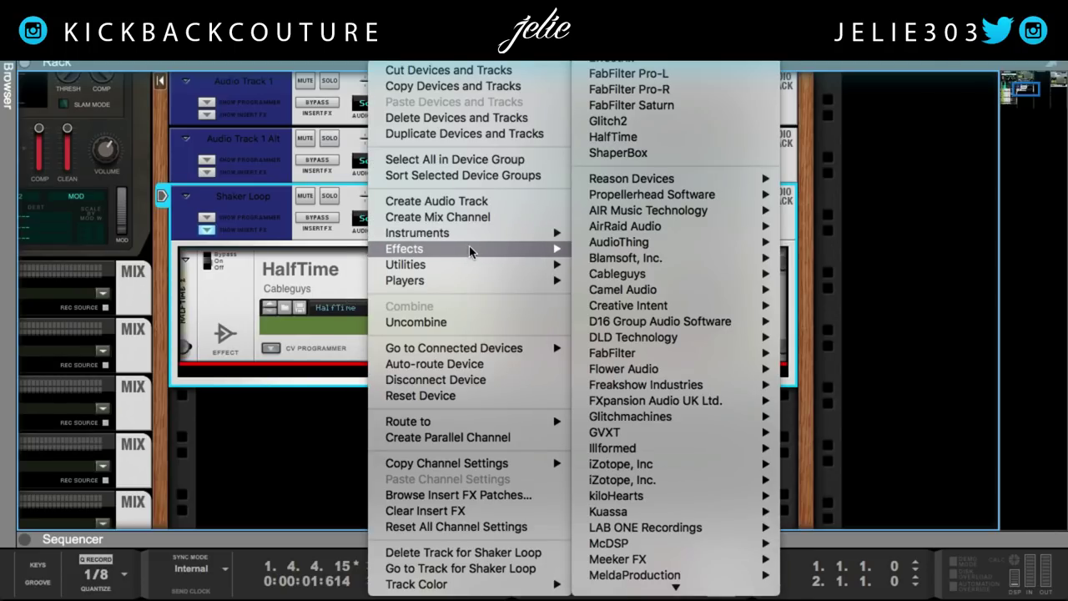
mouse_move(670, 280)
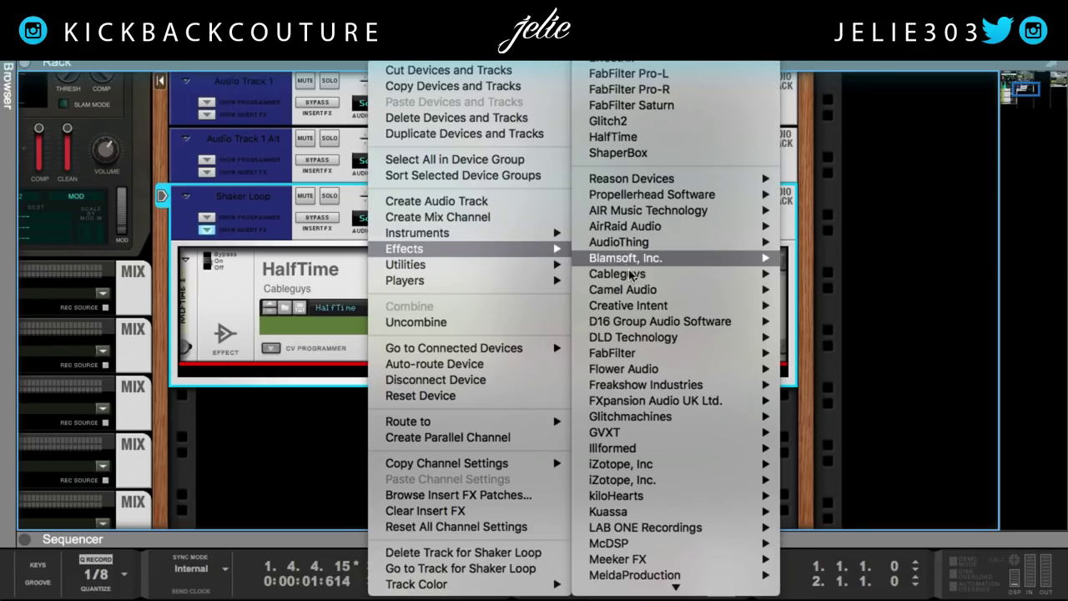
mouse_move(634, 451)
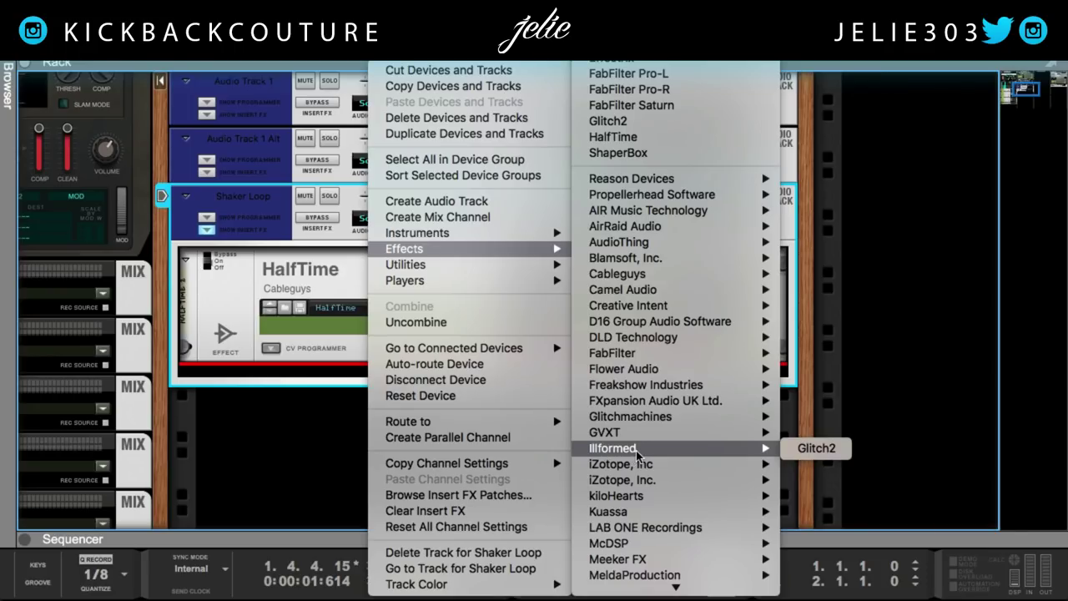
scroll(641, 501, down, 6)
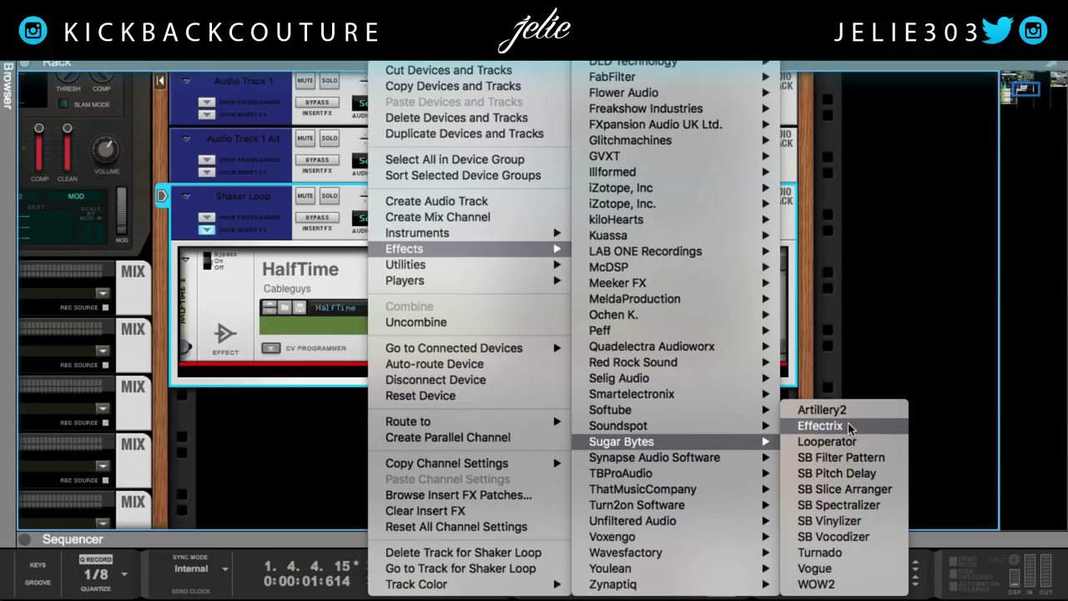
click(820, 426)
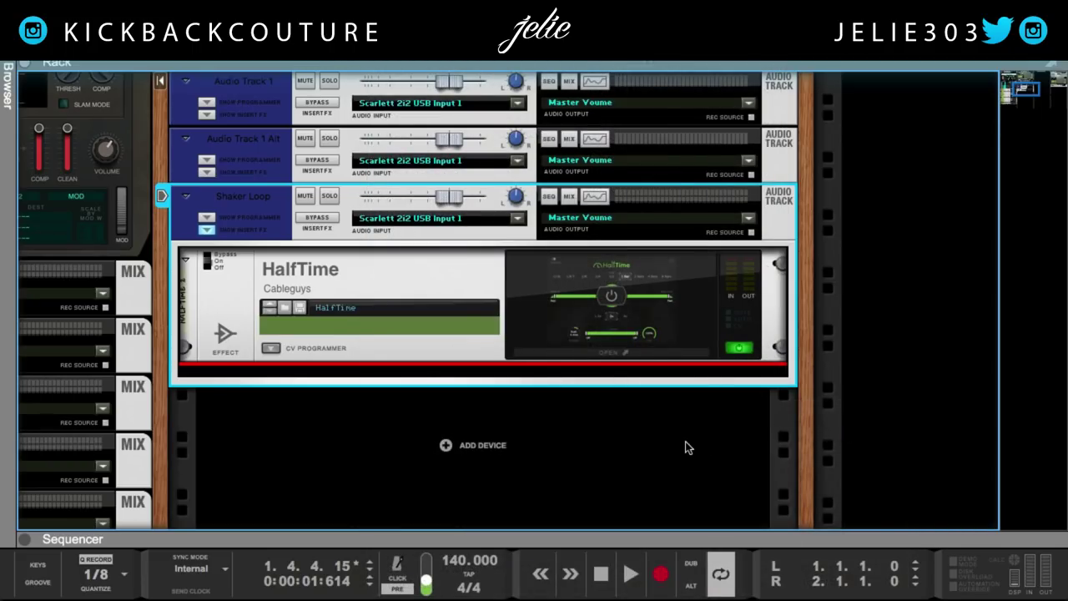
Step: Fill Effectrix X-Loop steps 25 to 32, using the Break The Beat preset with Pitch Change at -26% during playback
click(602, 472)
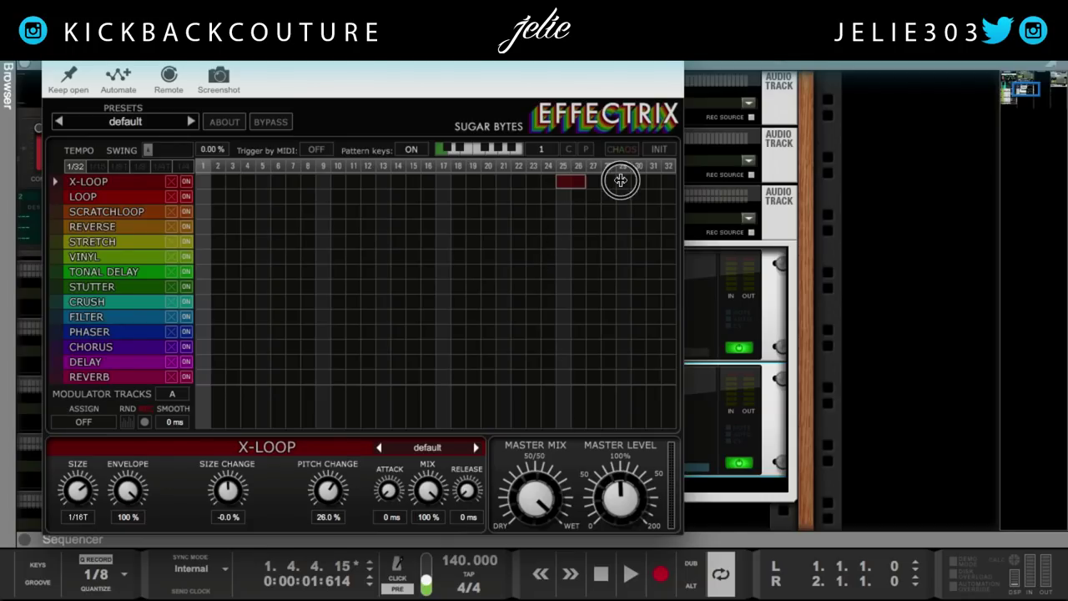
drag(539, 61, 596, 60)
key(space)
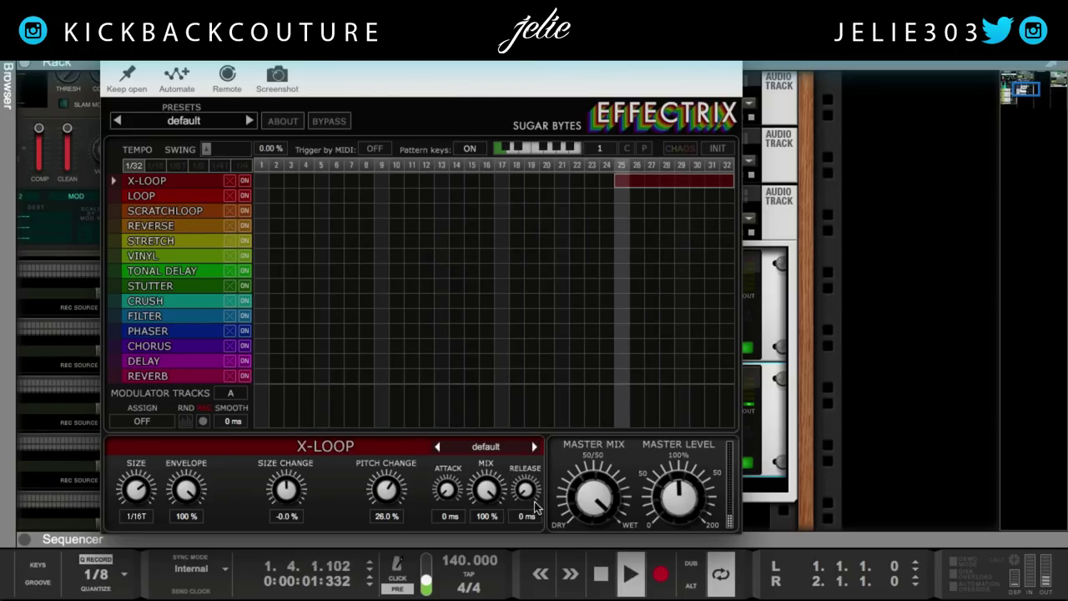
click(534, 447)
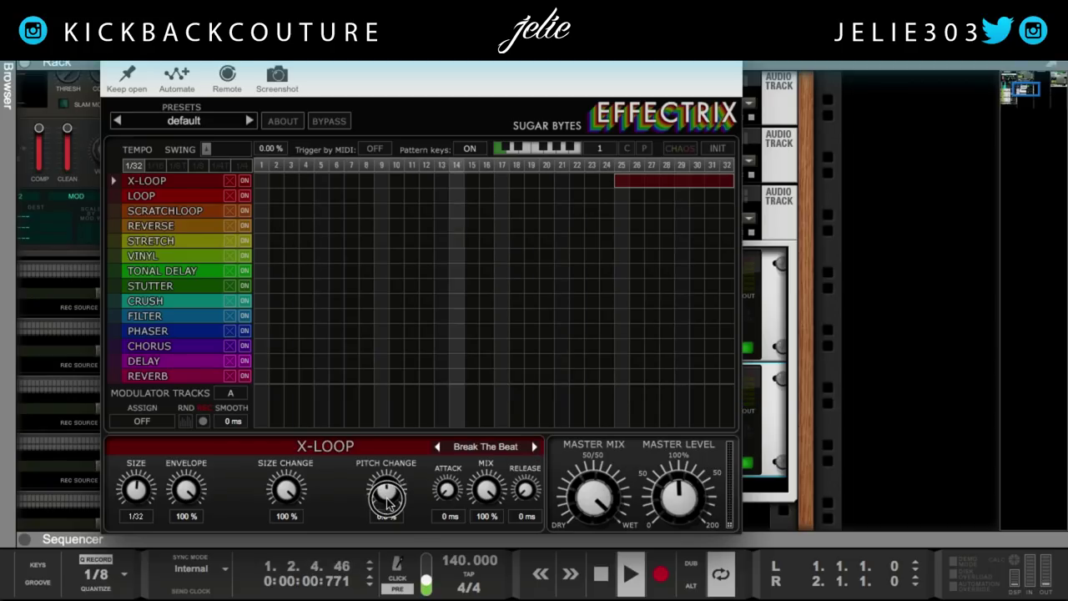
drag(389, 519, 411, 432)
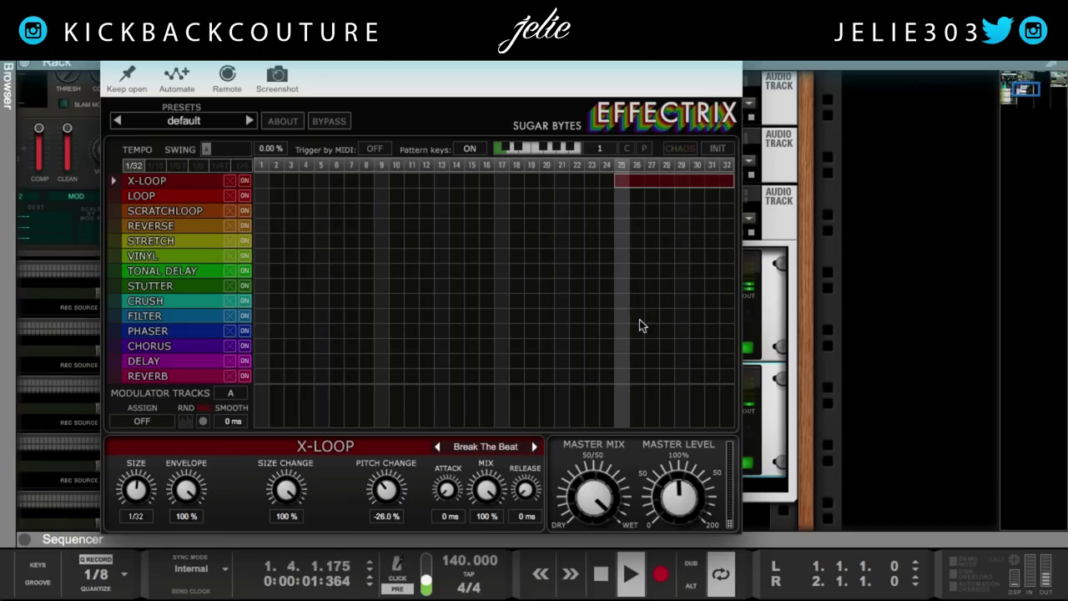
Step: Try a Chorus block on steps 25 to 32, and clear both the Chorus and X-Loop blocks
drag(618, 345, 726, 344)
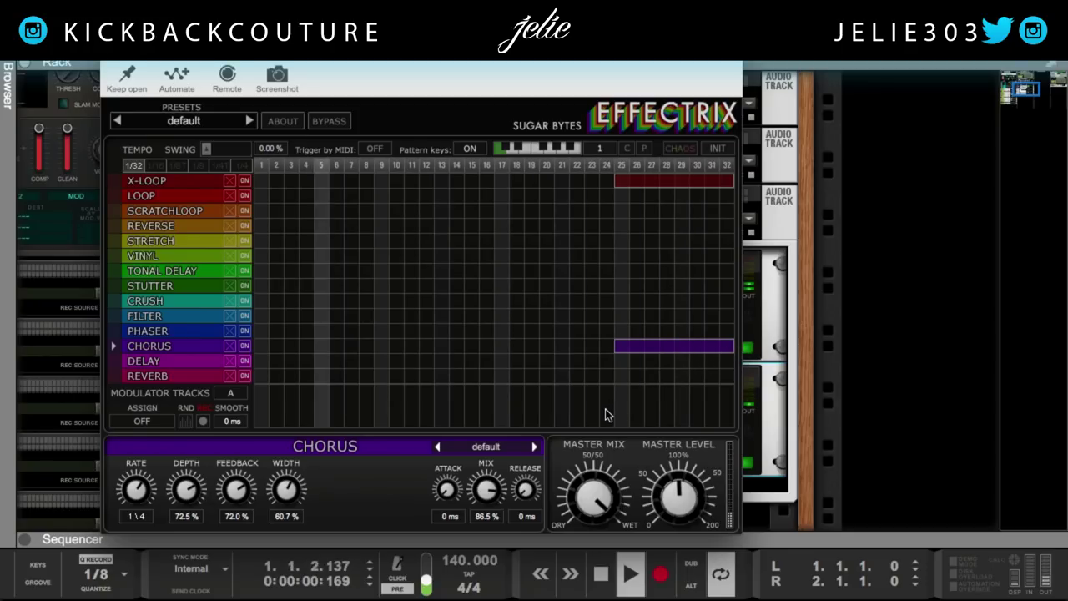
right_click(645, 345)
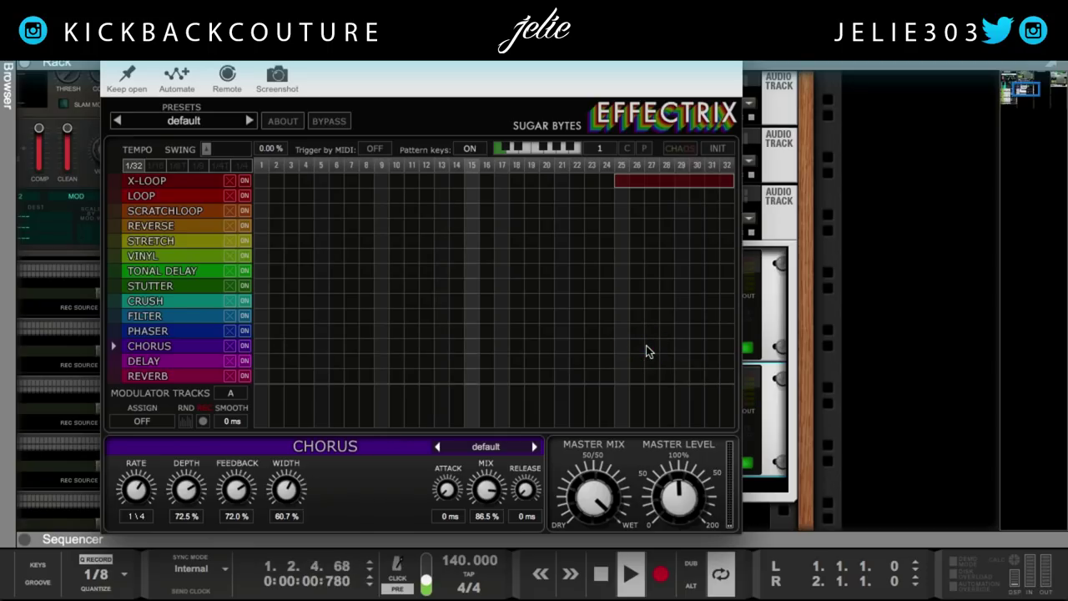
right_click(642, 188)
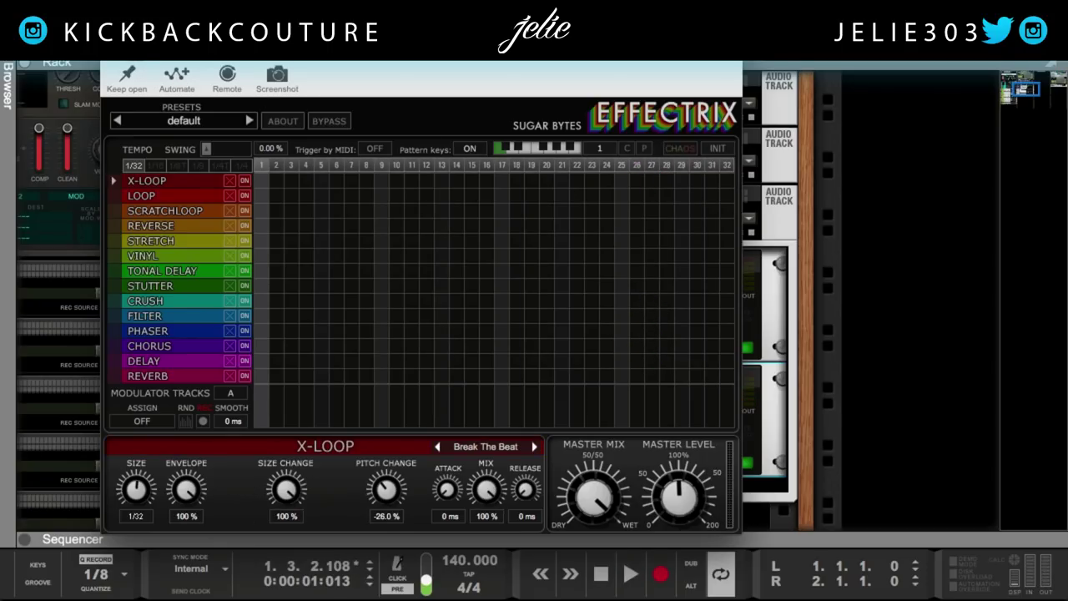
Step: Close Effectrix and delete the device from the Shaker Loop track's insert FX
click(109, 64)
right_click(401, 386)
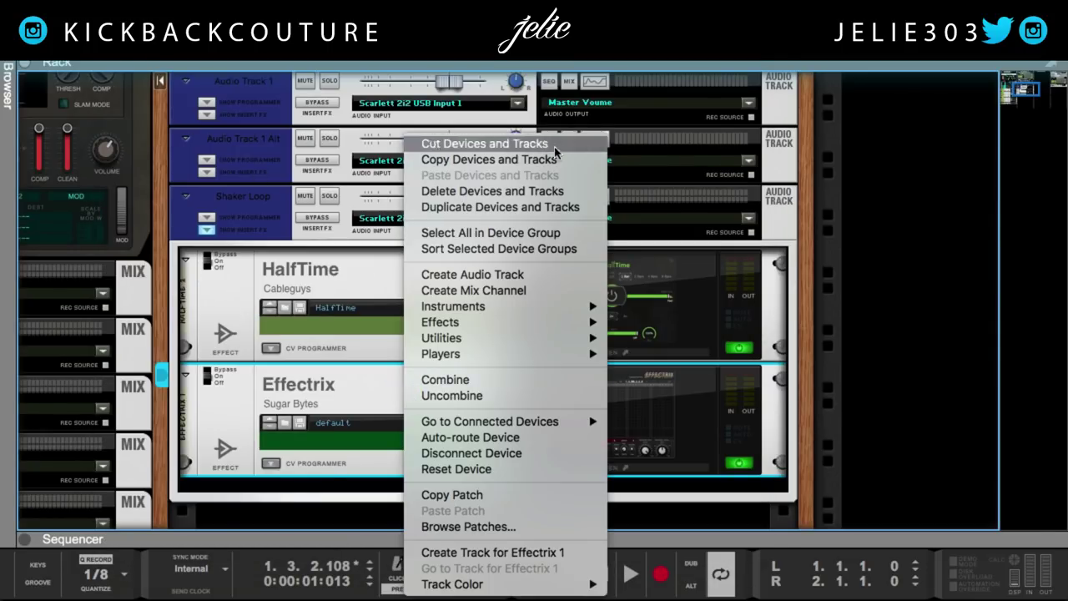
click(544, 193)
click(644, 244)
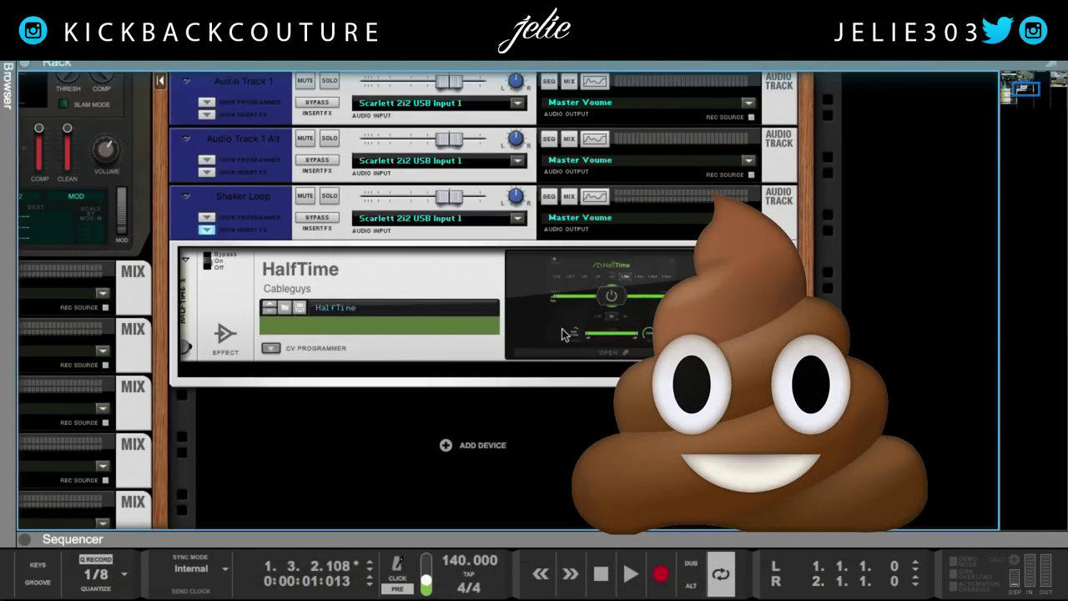
Step: Insert the FabFilter Pro-R reverb after HalfTime on the Shaker Loop track and dismiss its help hint
right_click(496, 381)
mouse_move(553, 254)
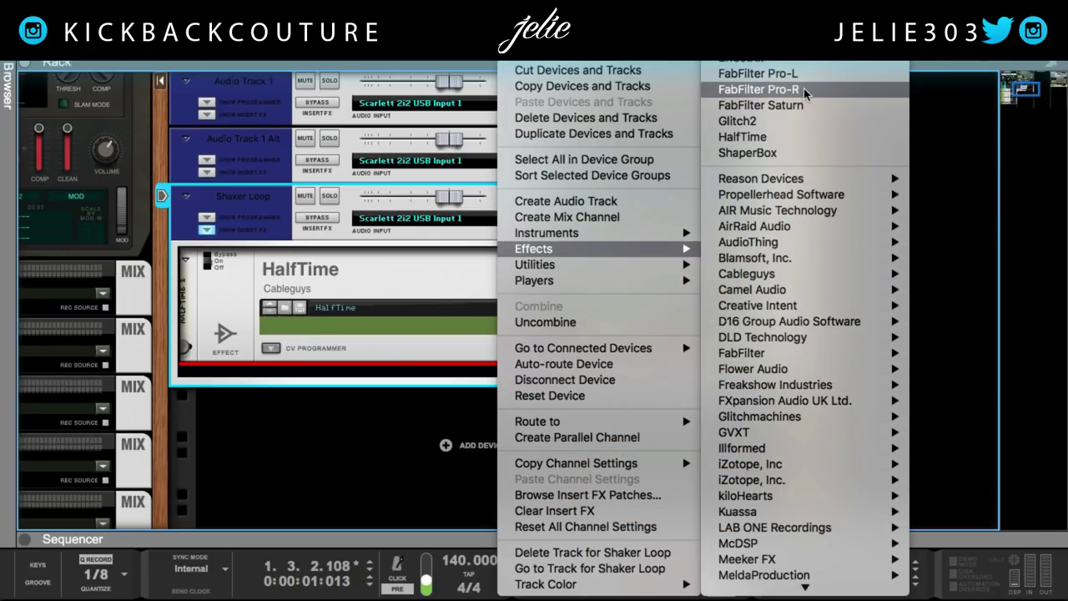
click(802, 92)
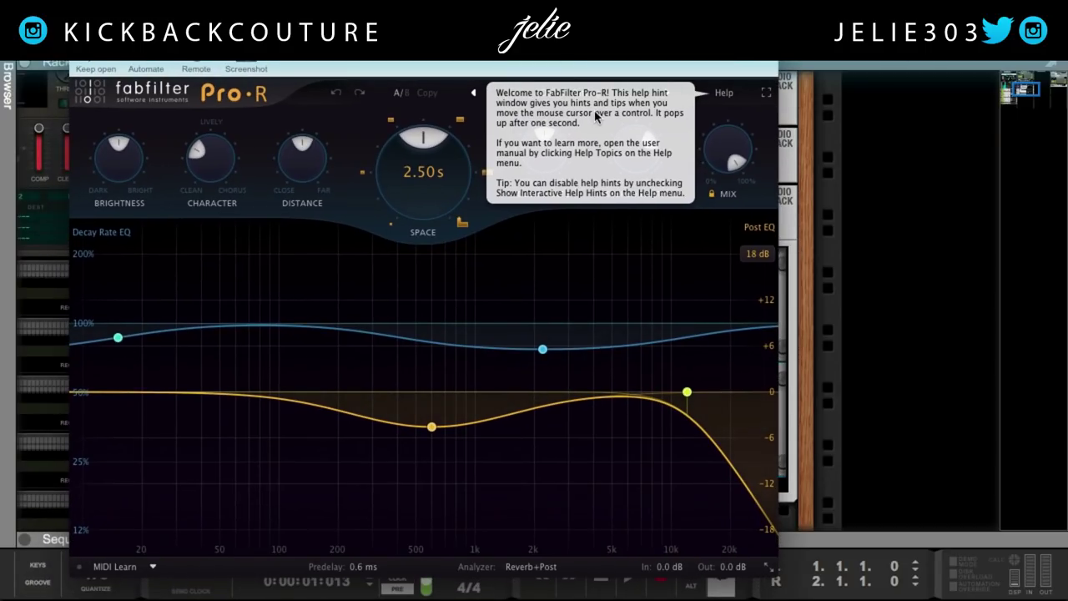
click(684, 92)
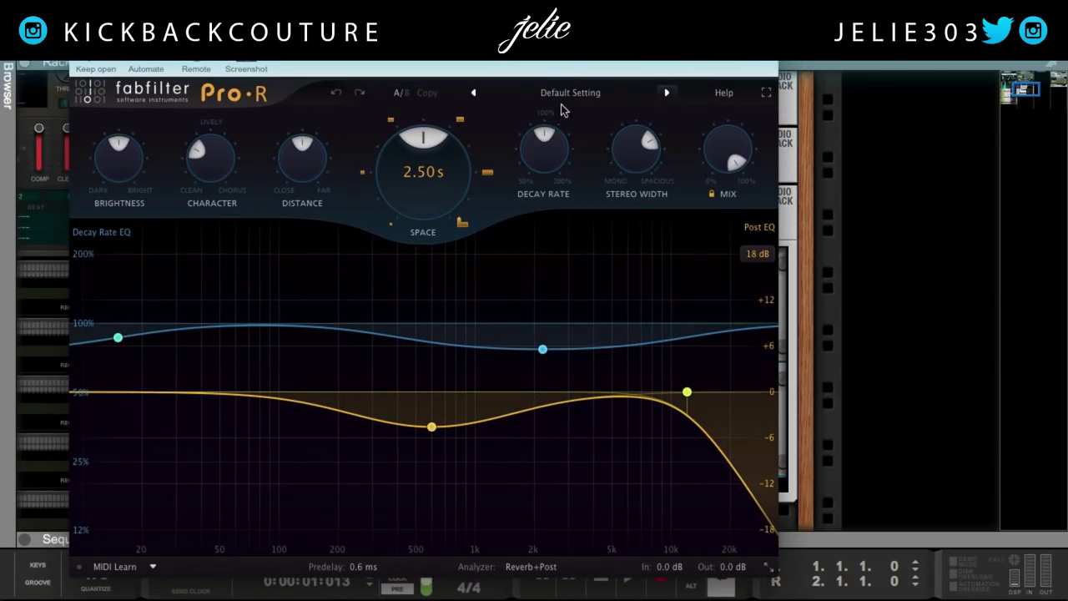
Step: Load the Car preset from Pro-R's Ambience category
click(589, 100)
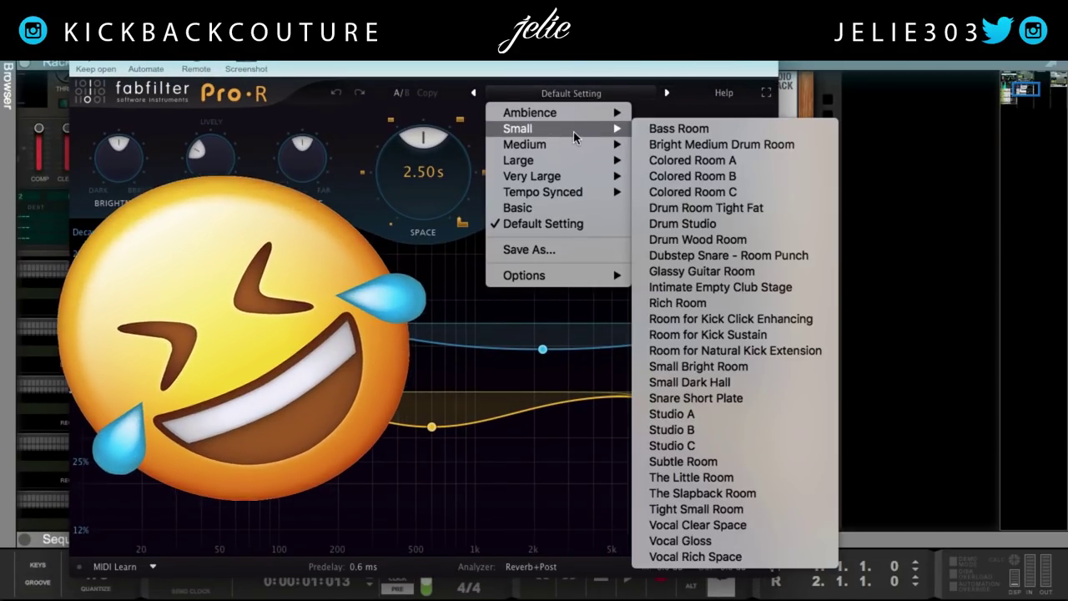
mouse_move(580, 123)
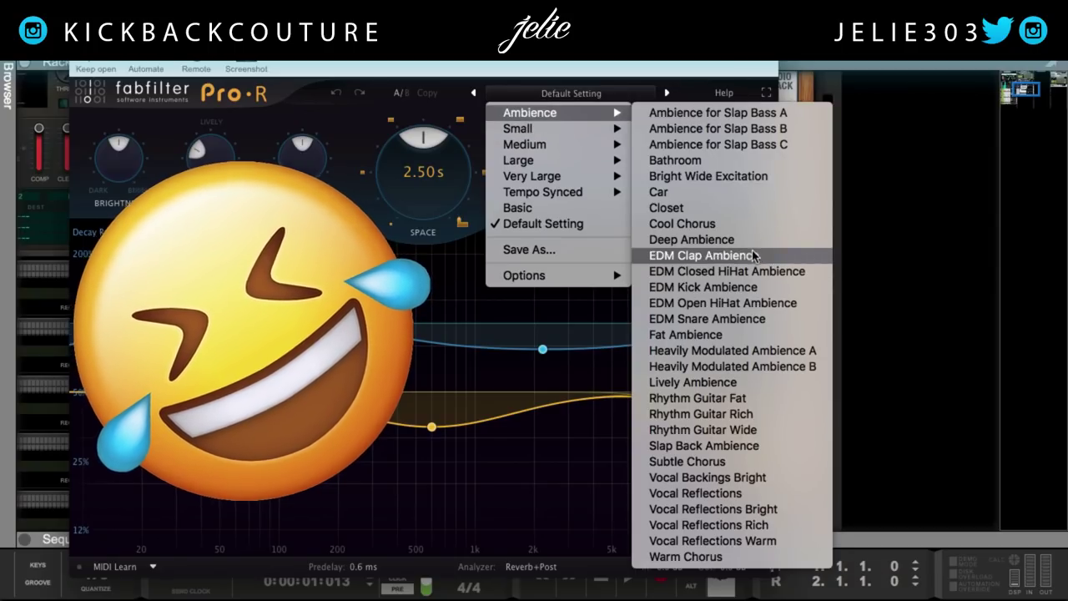
click(735, 197)
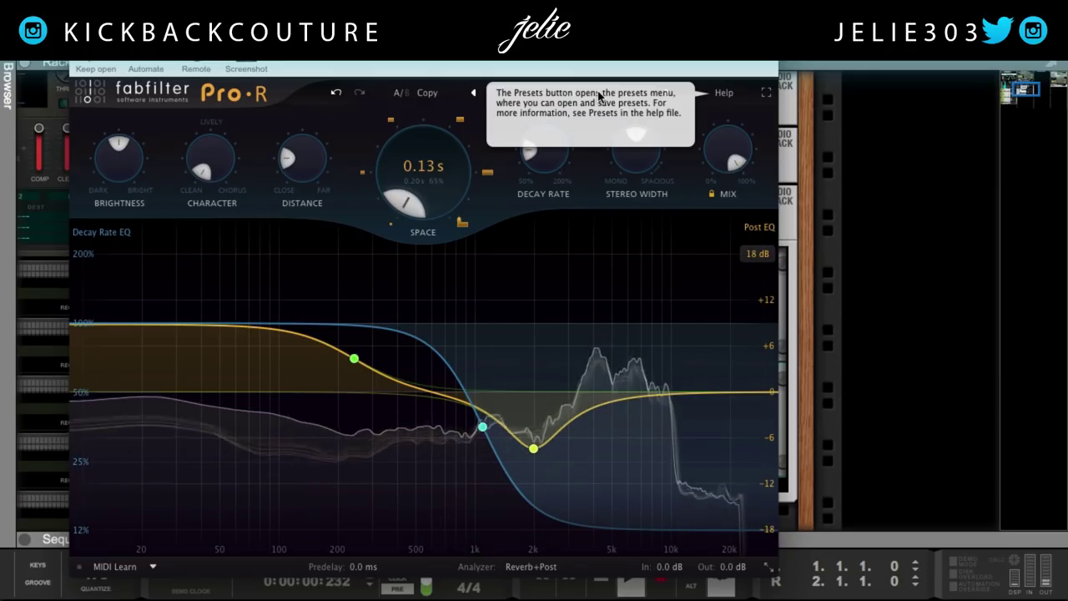
Step: Try the Big Blue Hall preset from Pro-R's Large category
click(552, 93)
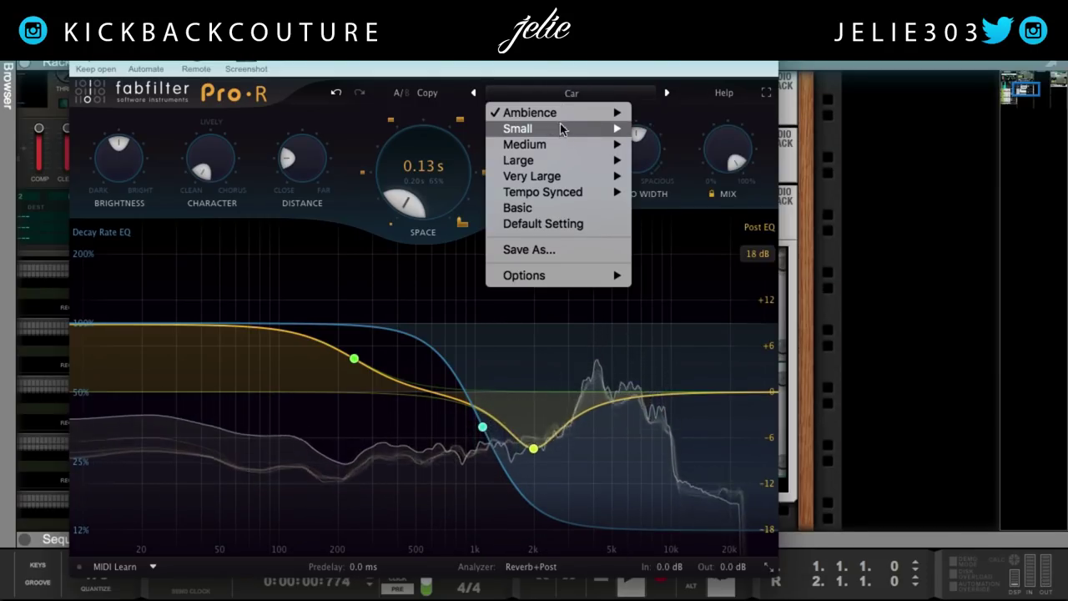
mouse_move(564, 166)
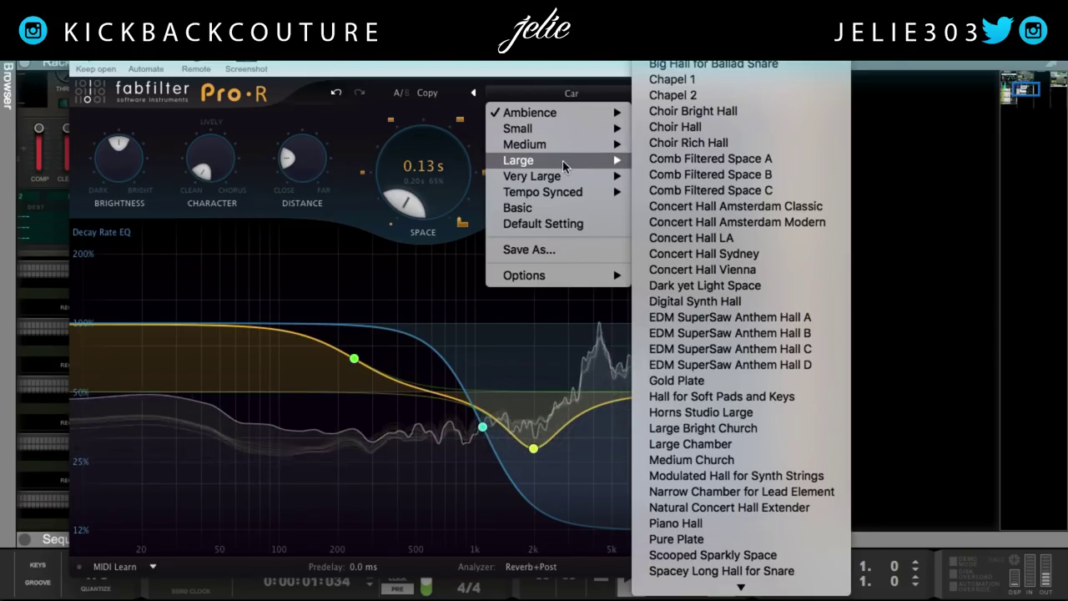
click(709, 66)
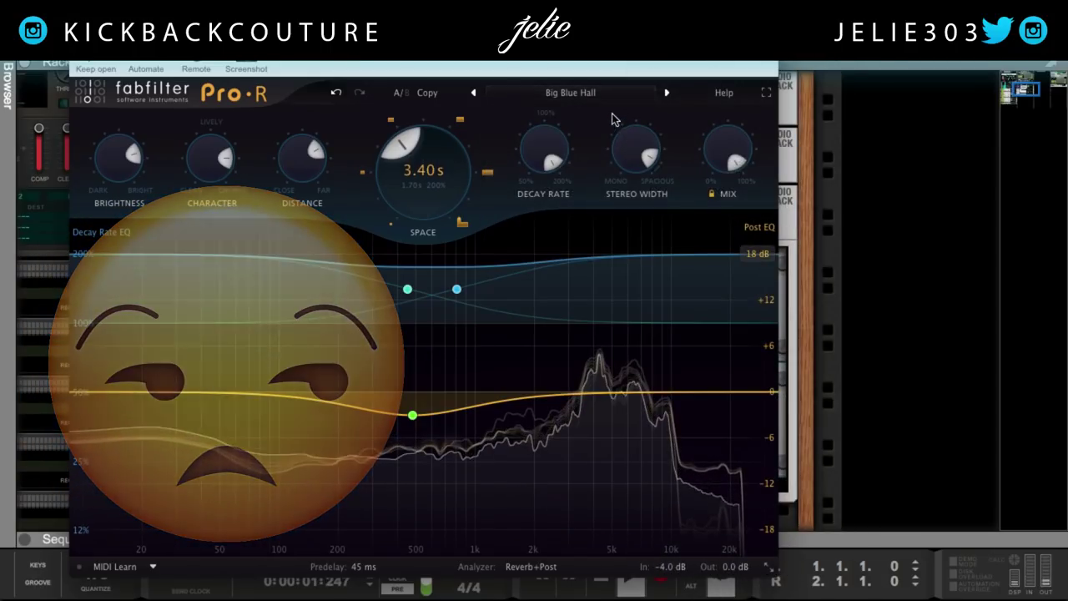
Step: Load the Closet preset from Pro-R's Ambience category and advance two presets to Deep Ambience
click(615, 92)
mouse_move(591, 112)
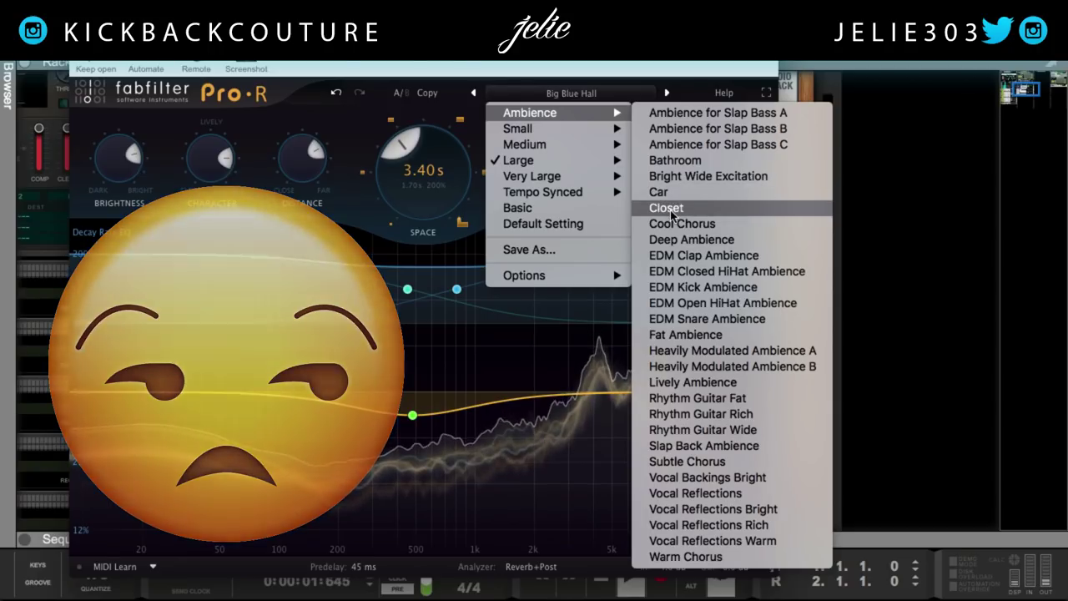
click(671, 214)
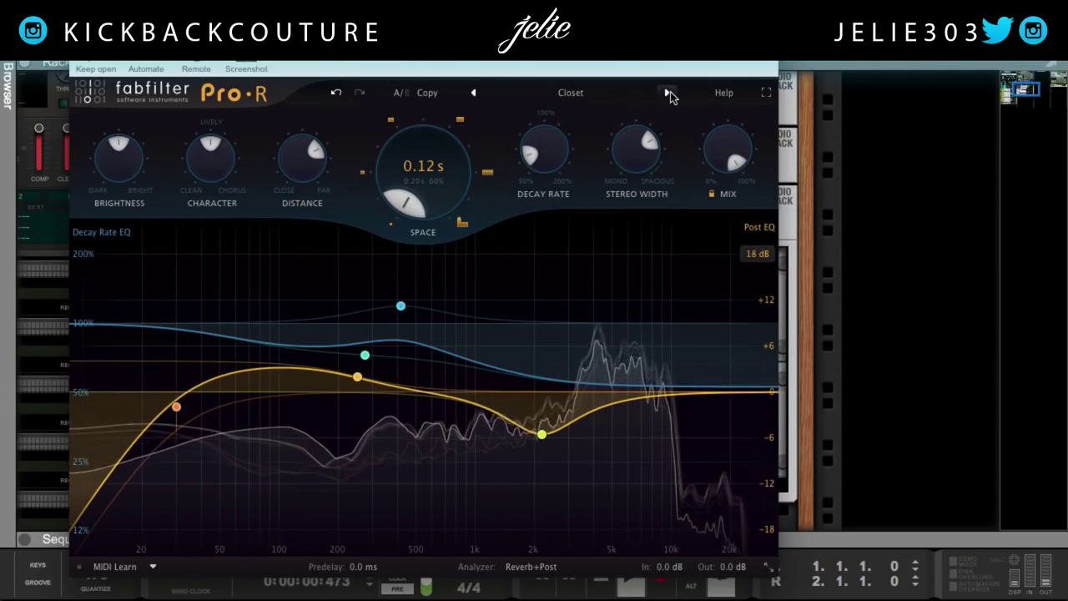
click(670, 95)
click(670, 95)
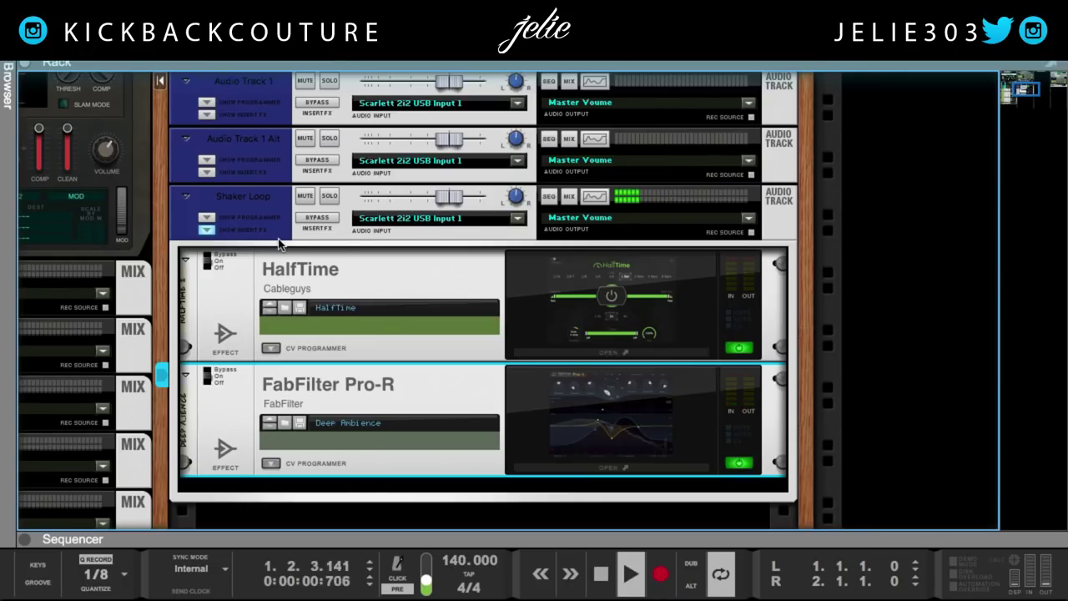
Step: Stop playback, set the Shaker Loop mixer channel's stereo width to 0, and return to the rack
key(space)
key(F5)
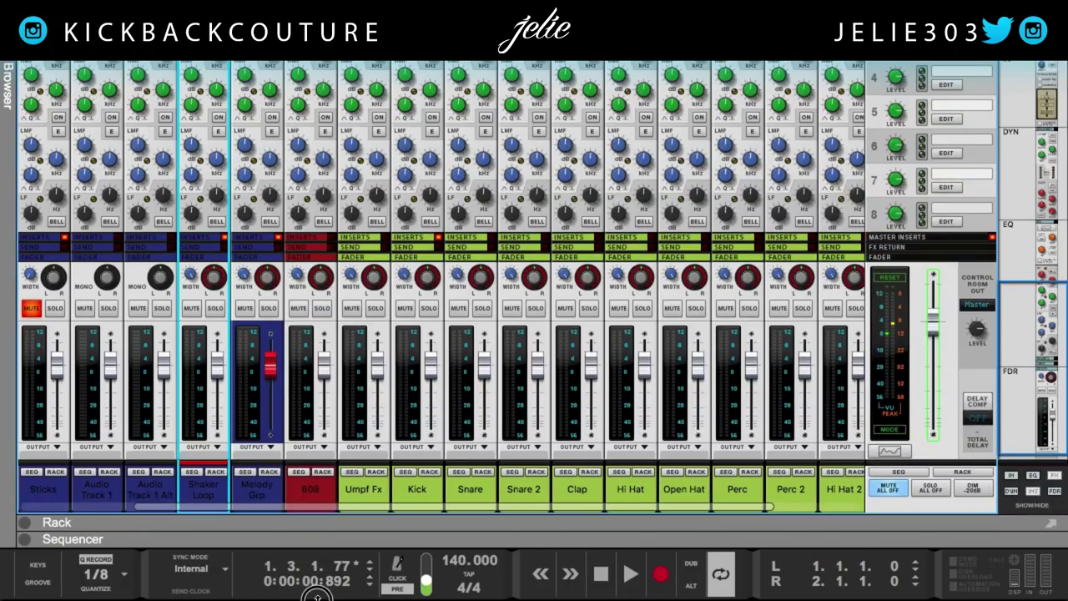
scroll(165, 409, up, 1)
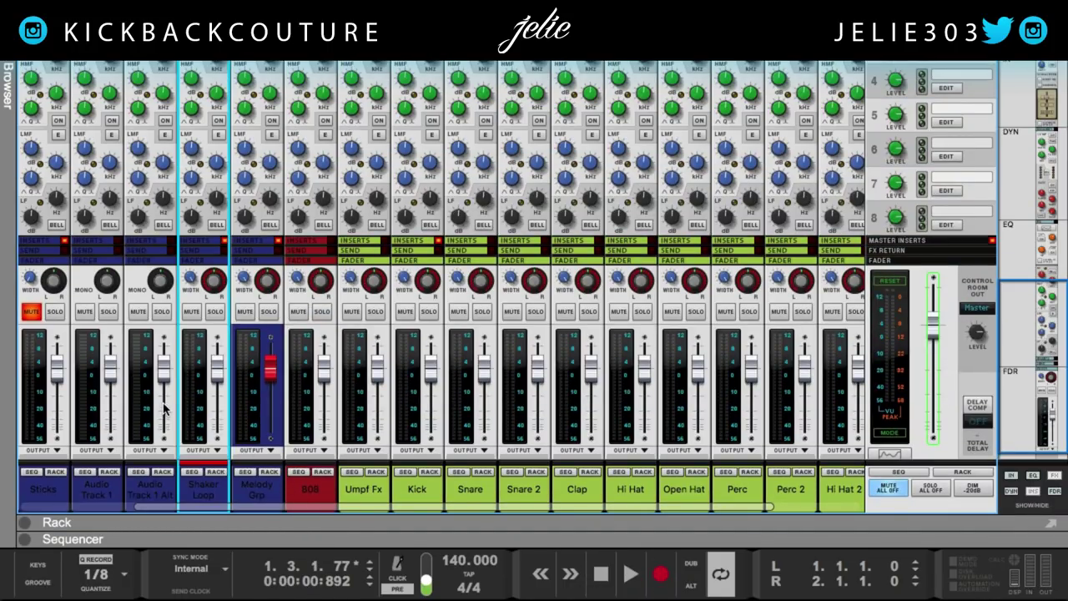
scroll(193, 402, down, 1)
drag(193, 262, 190, 405)
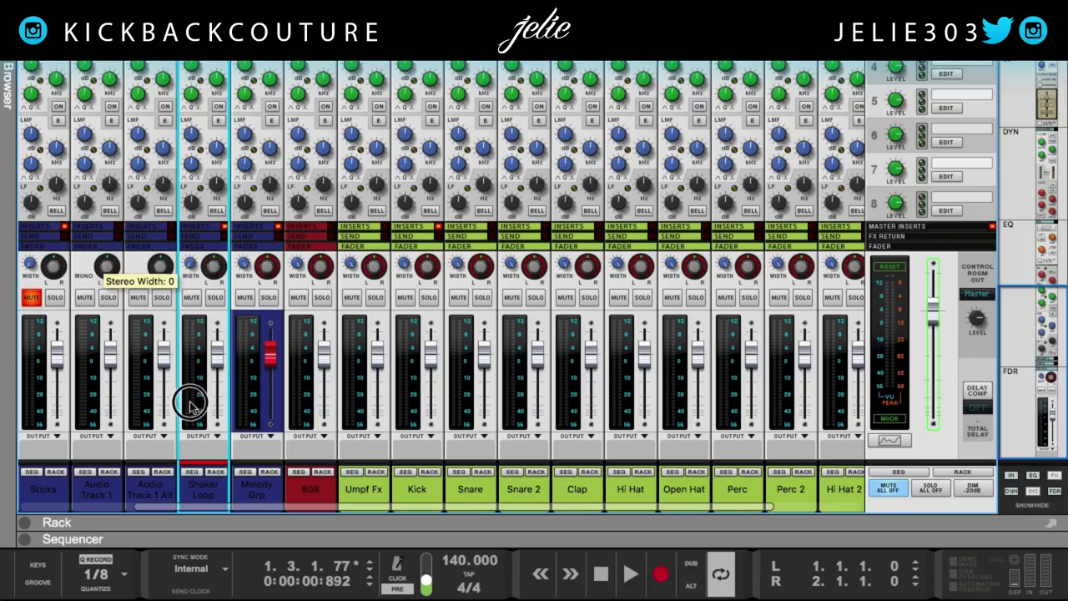
scroll(192, 334, up, 10)
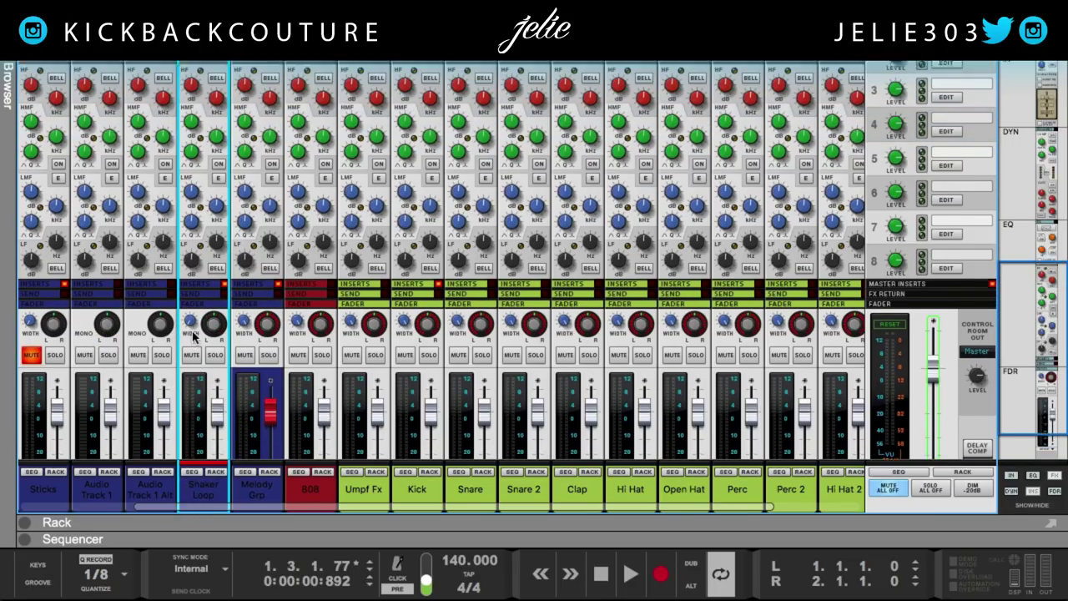
scroll(194, 337, up, 4)
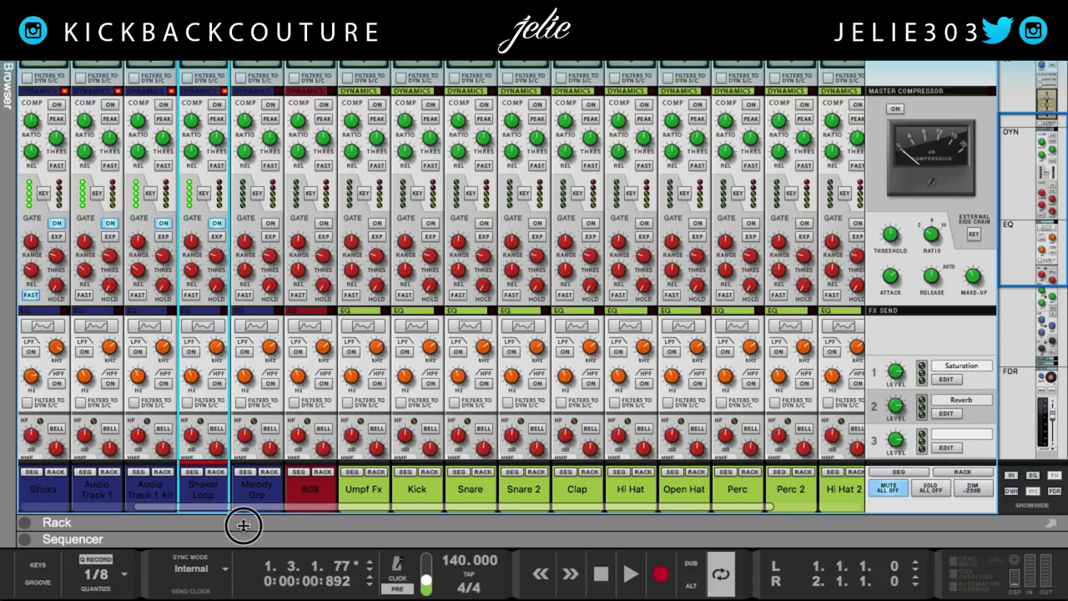
drag(243, 525, 406, 103)
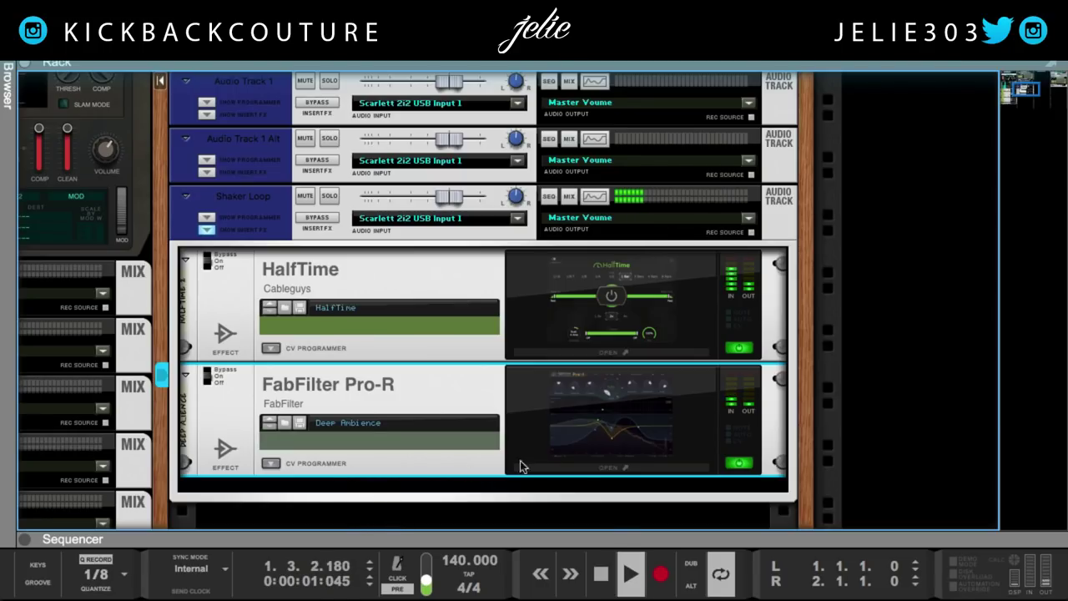
Step: Switch HalfTime off and back on, and try Pro-R's EDM Clap Ambience preset before going back to Deep Ambience
click(740, 347)
click(739, 347)
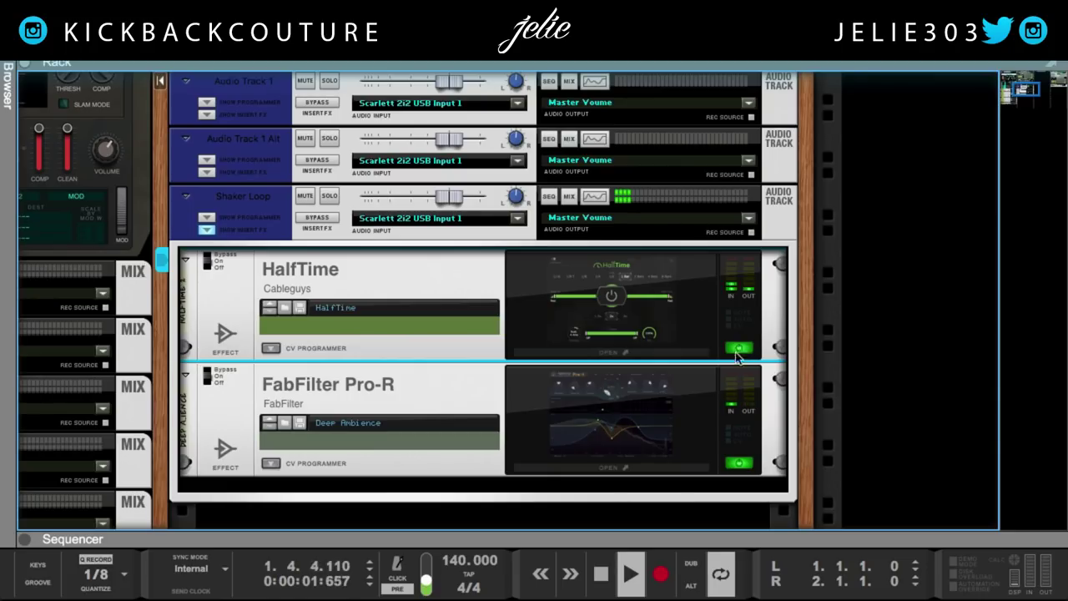
click(623, 471)
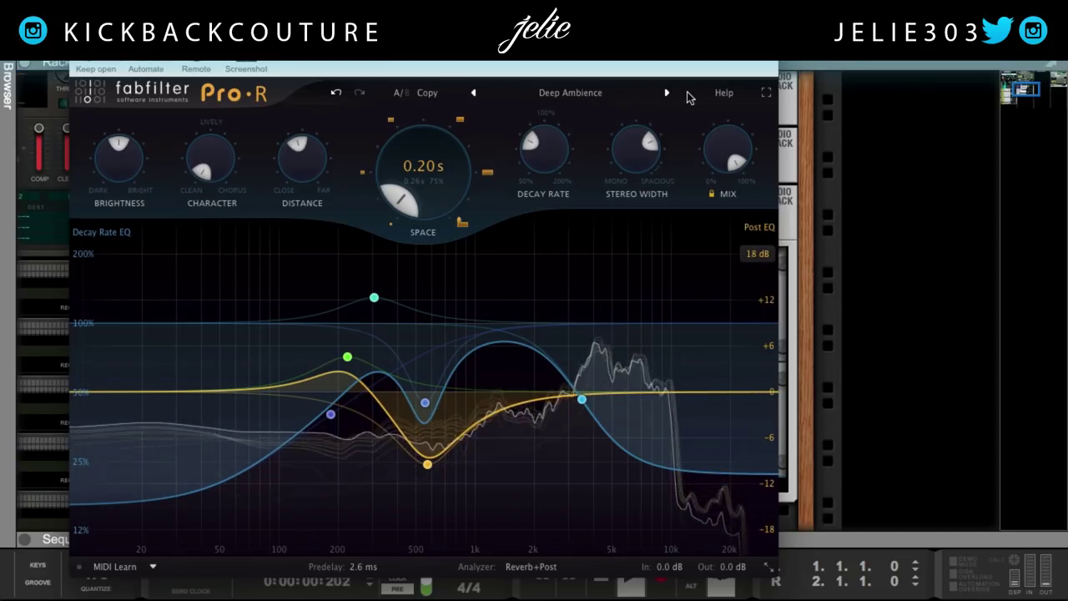
click(668, 94)
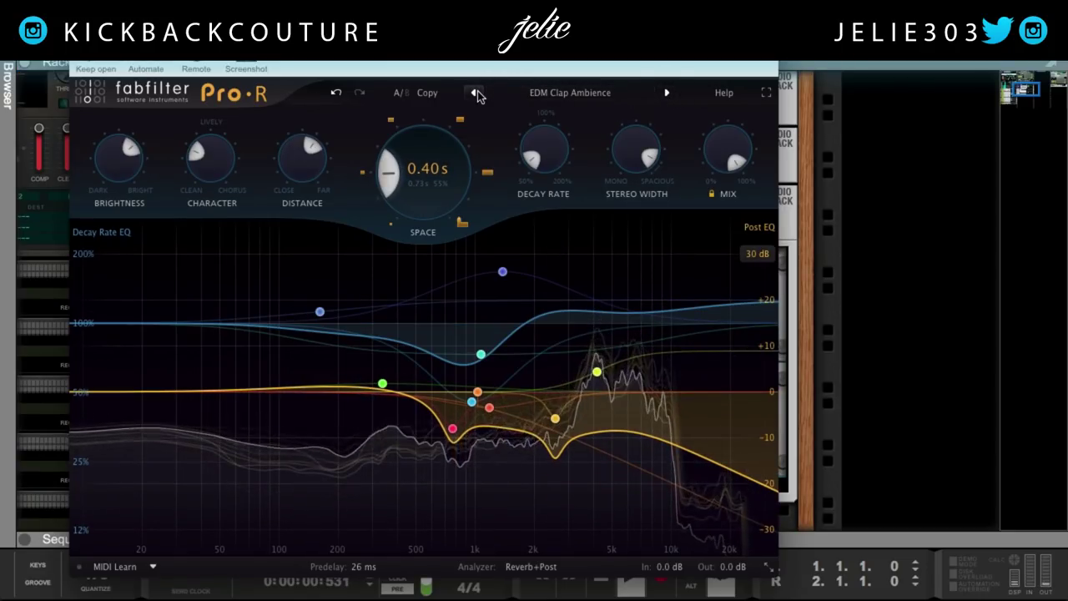
click(475, 93)
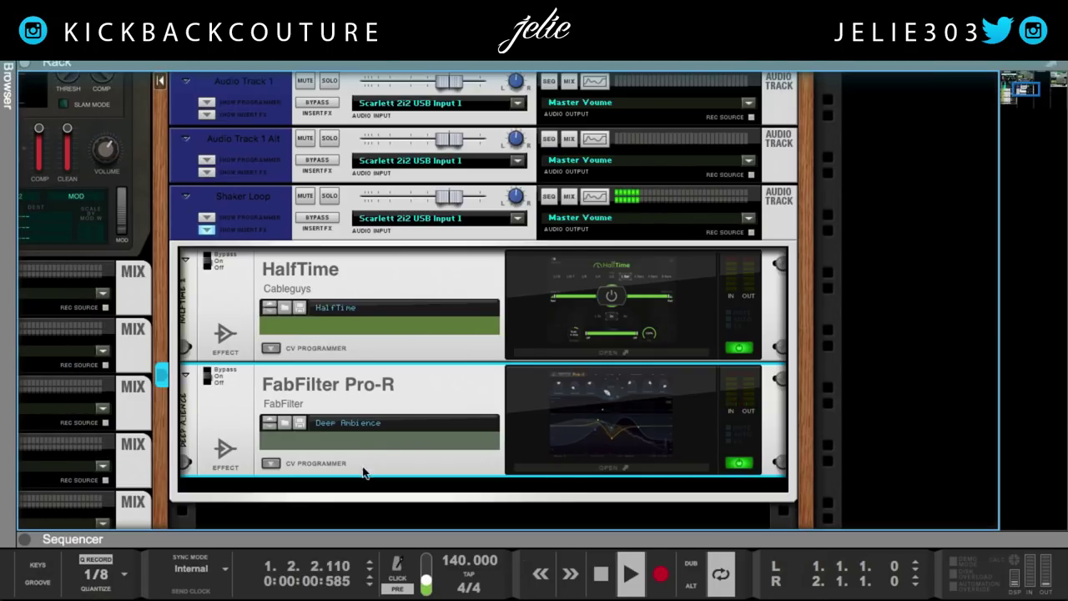
right_click(364, 511)
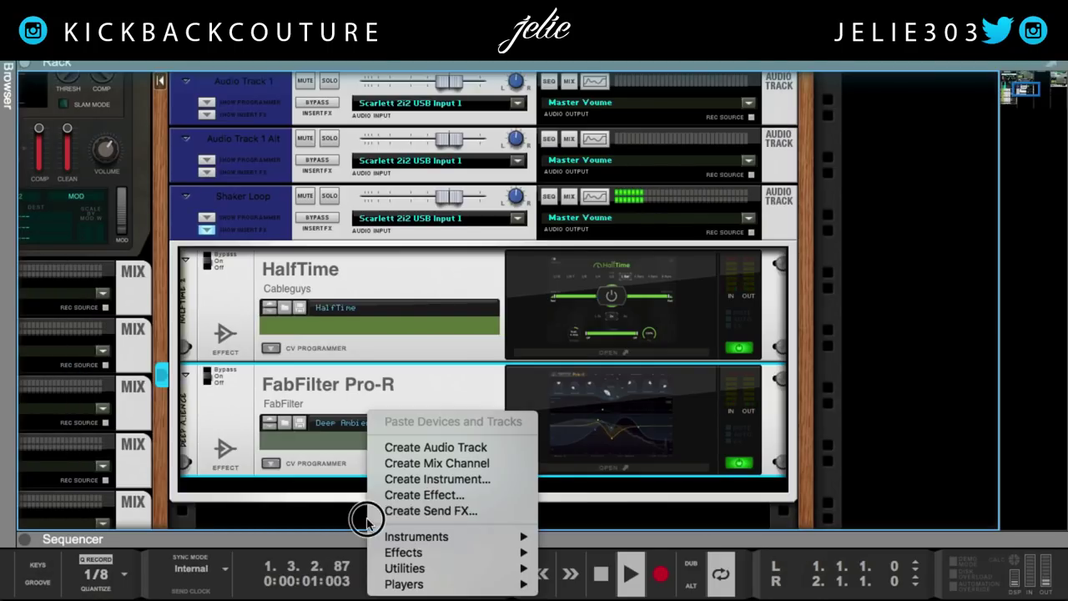
click(350, 488)
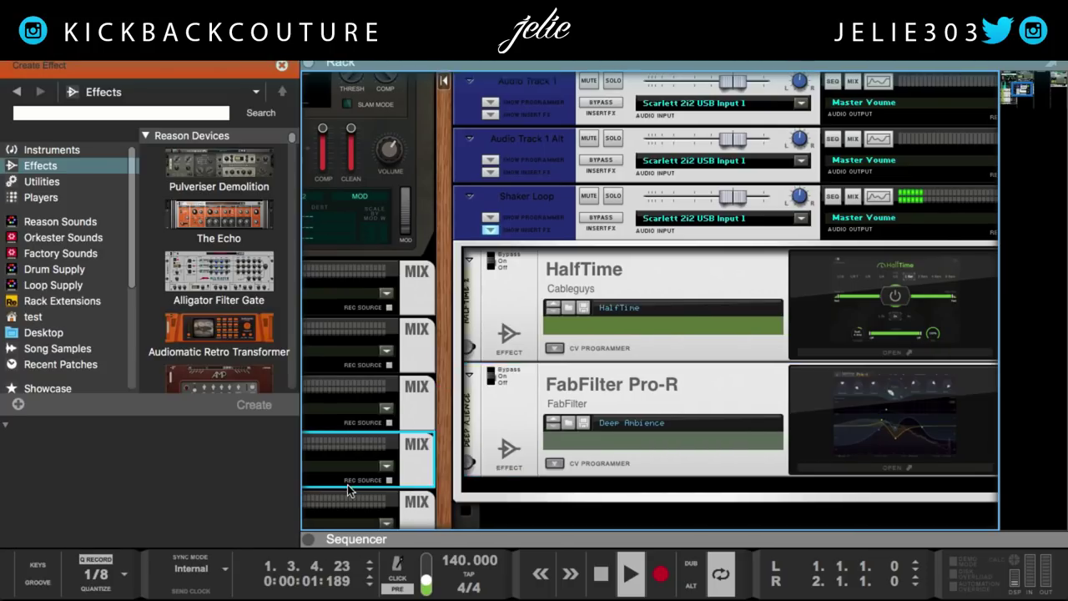
right_click(347, 485)
click(442, 366)
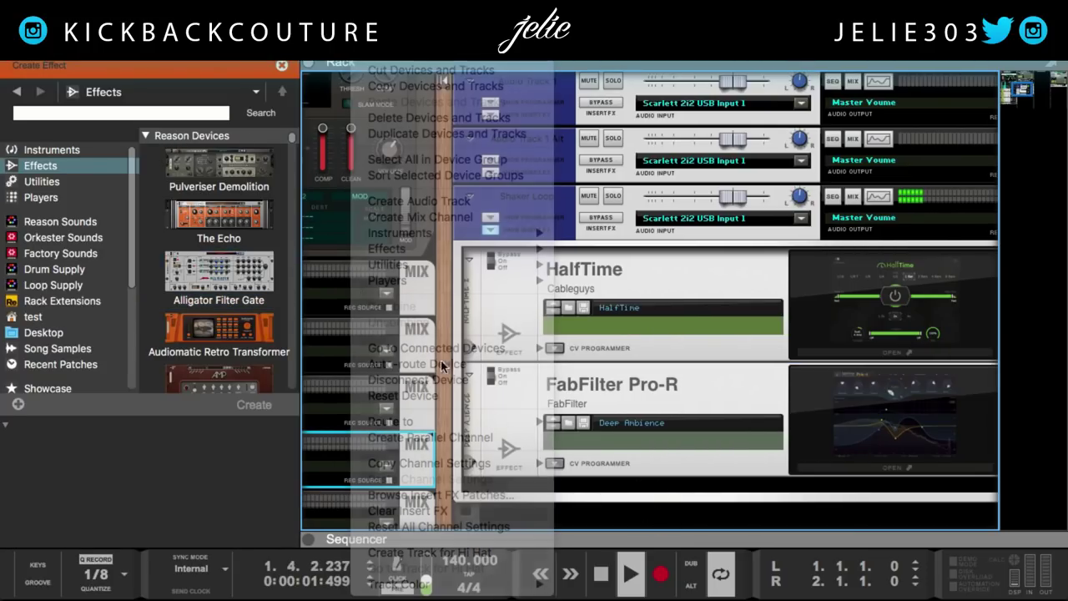
click(23, 65)
Step: Insert the FabFilter Pro-Q 2 equalizer after Pro-R in the Shaker Loop track's insert FX
right_click(343, 484)
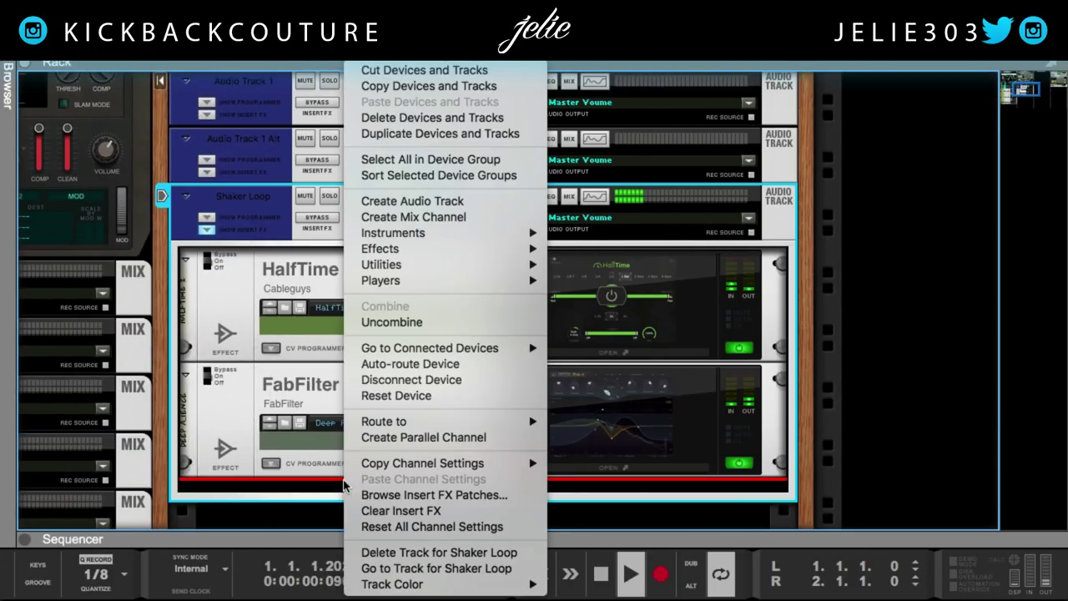
mouse_move(432, 250)
mouse_move(686, 236)
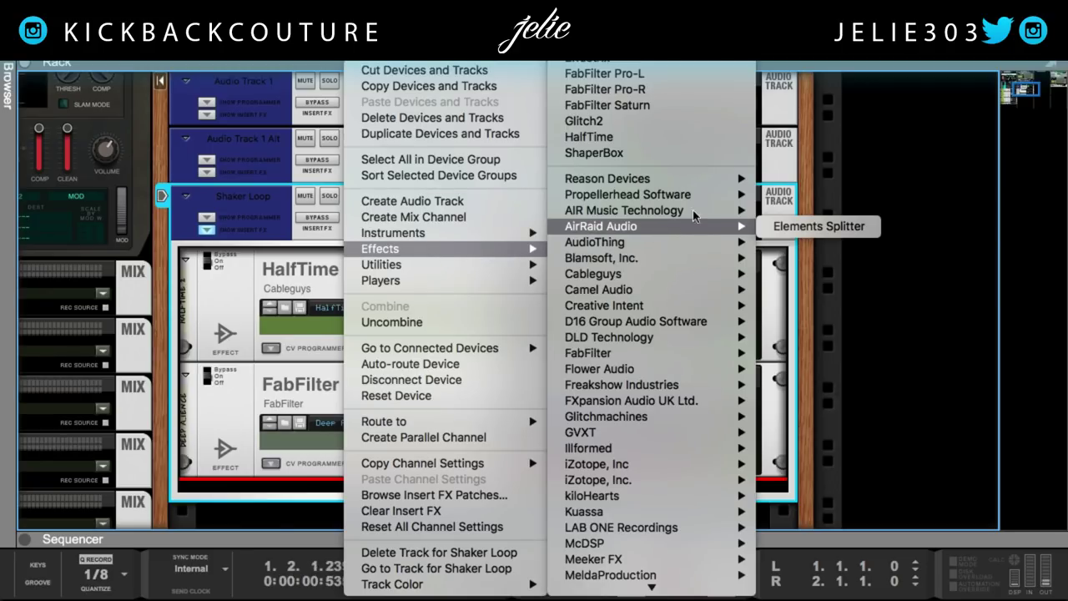
mouse_move(619, 293)
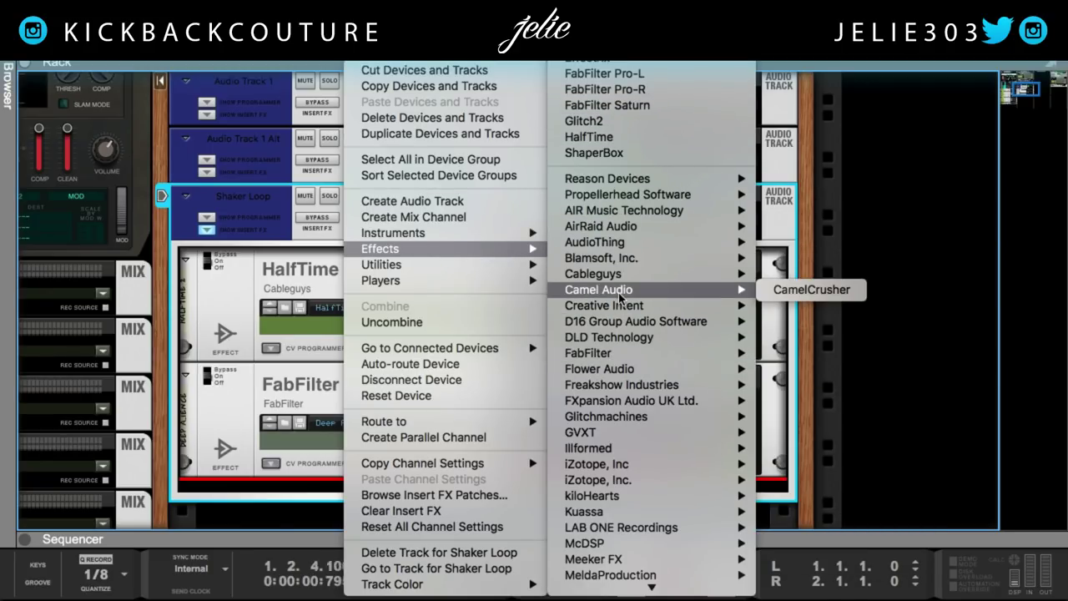
mouse_move(648, 361)
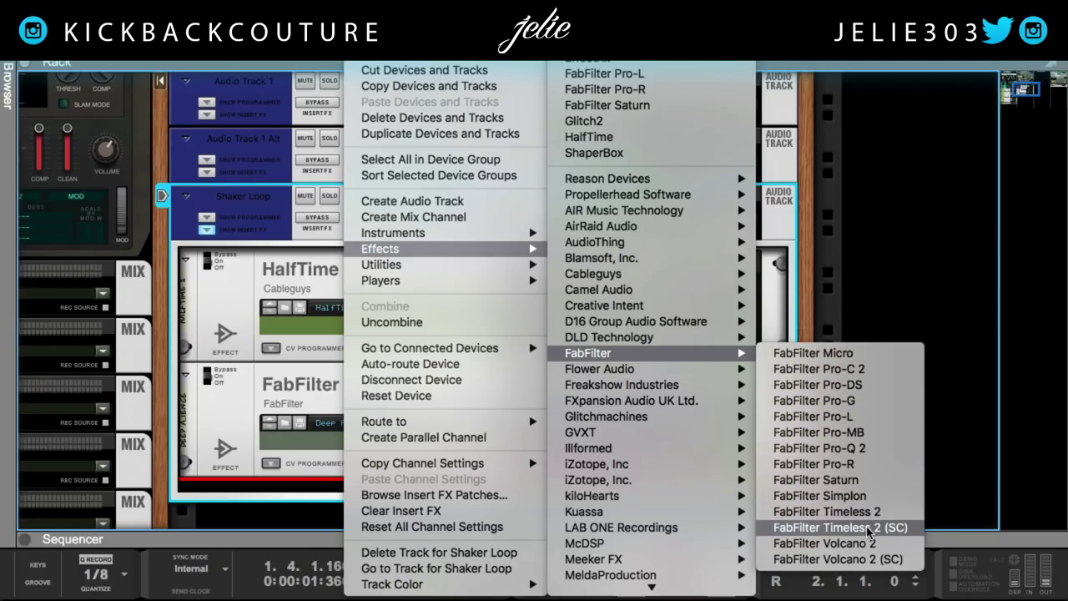
click(874, 448)
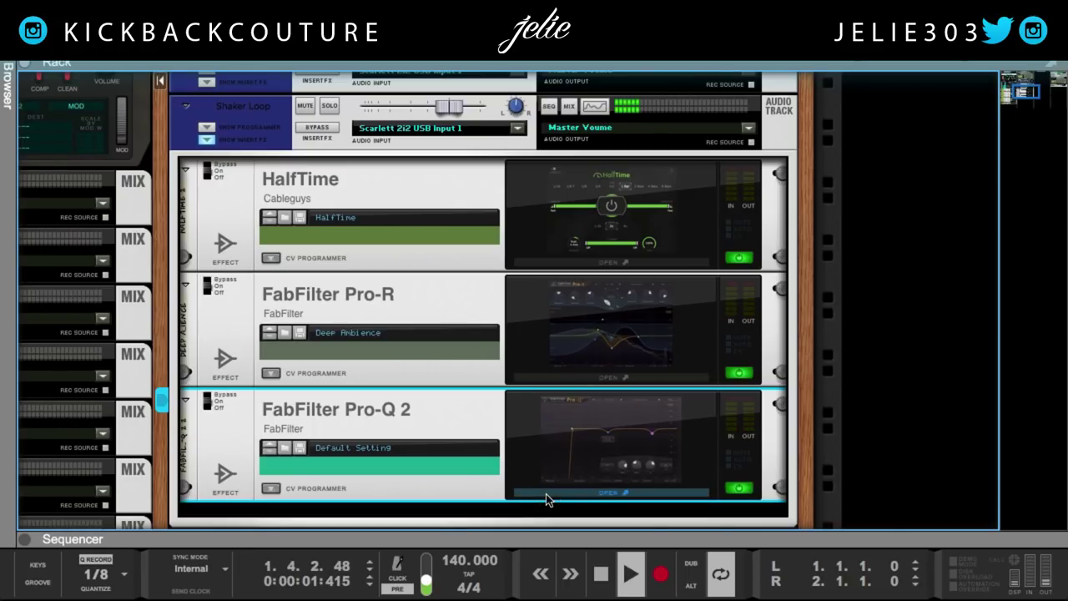
Step: Open Pro-Q 2 and add a low-frequency band shaped as a Low Cut with a 96 dB/oct slope
click(546, 497)
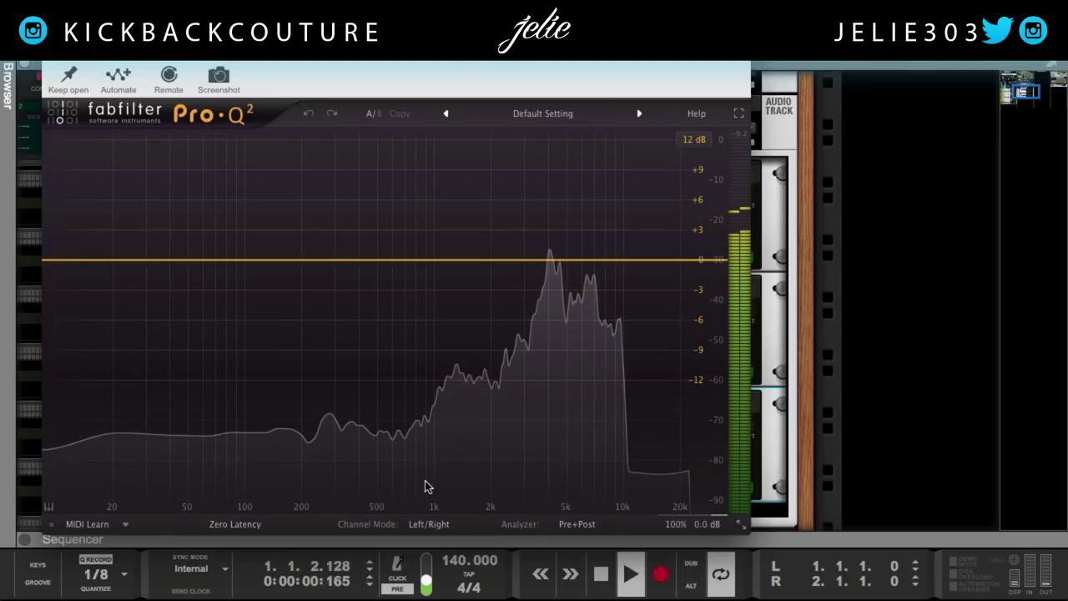
drag(276, 260, 262, 368)
click(115, 444)
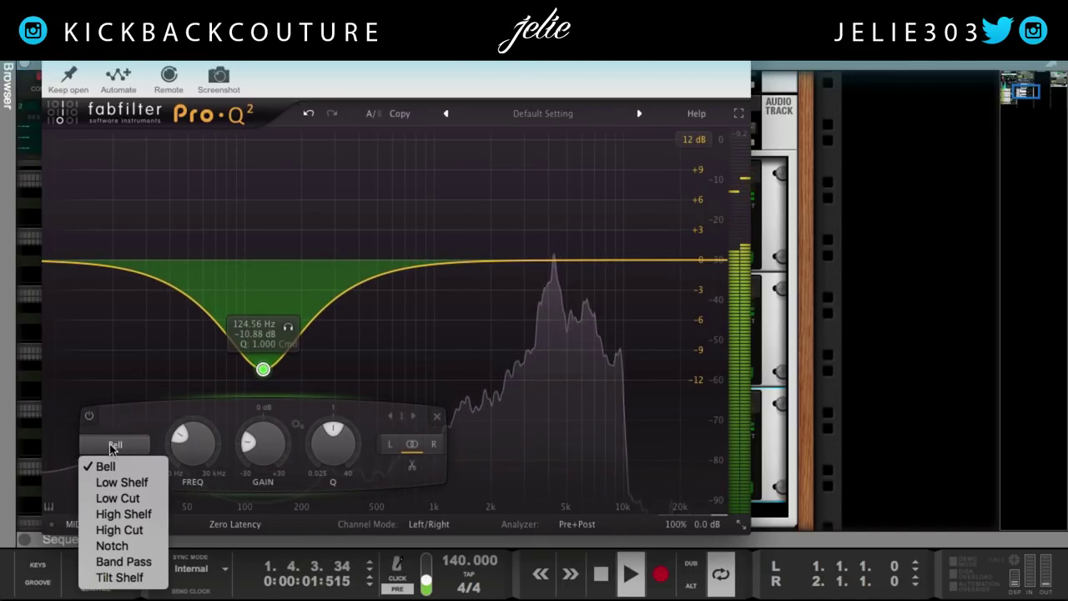
click(121, 497)
click(125, 467)
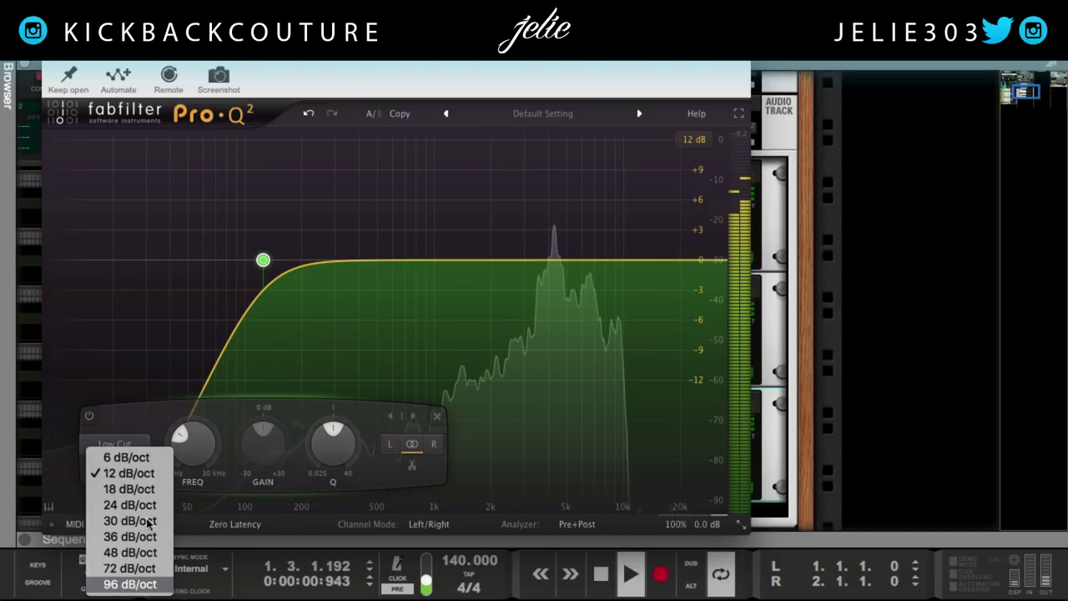
click(129, 584)
Step: Set the Low Cut band's frequency to about 128 Hz and deselect the band
drag(191, 451, 248, 461)
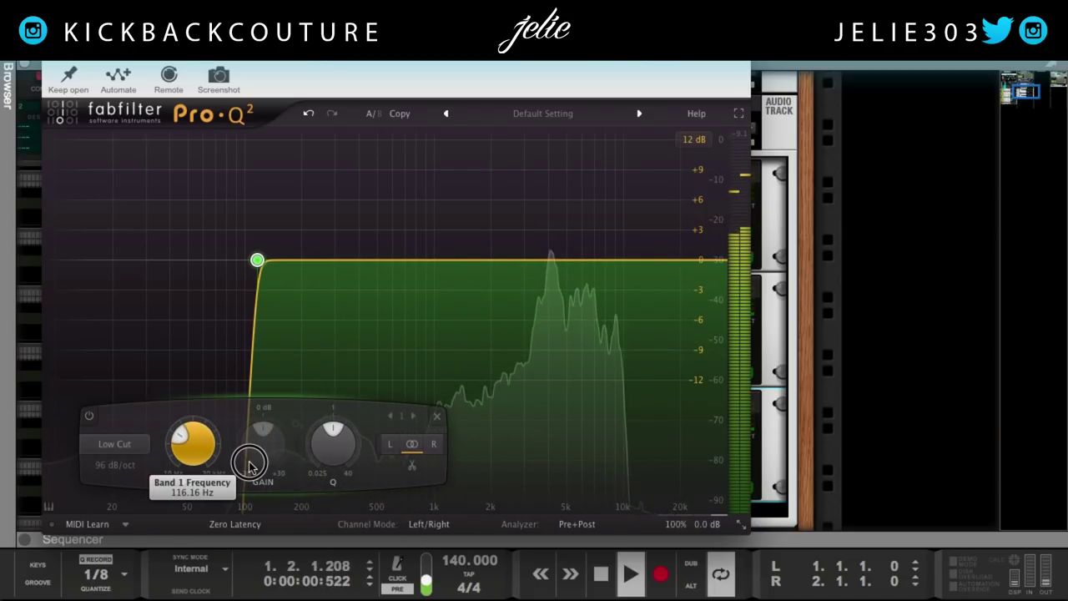
drag(248, 461, 250, 456)
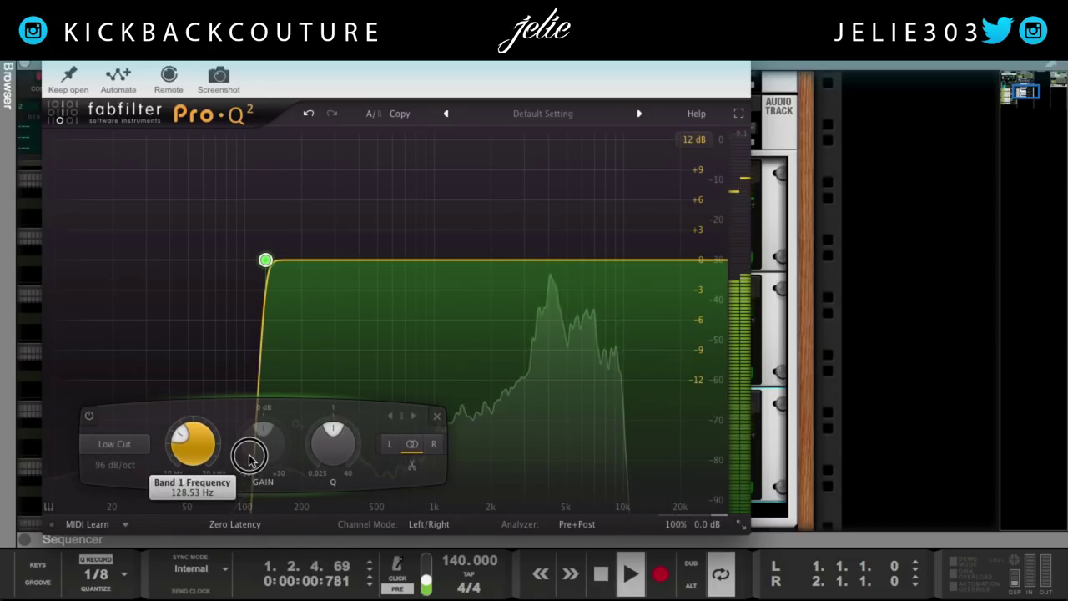
click(365, 332)
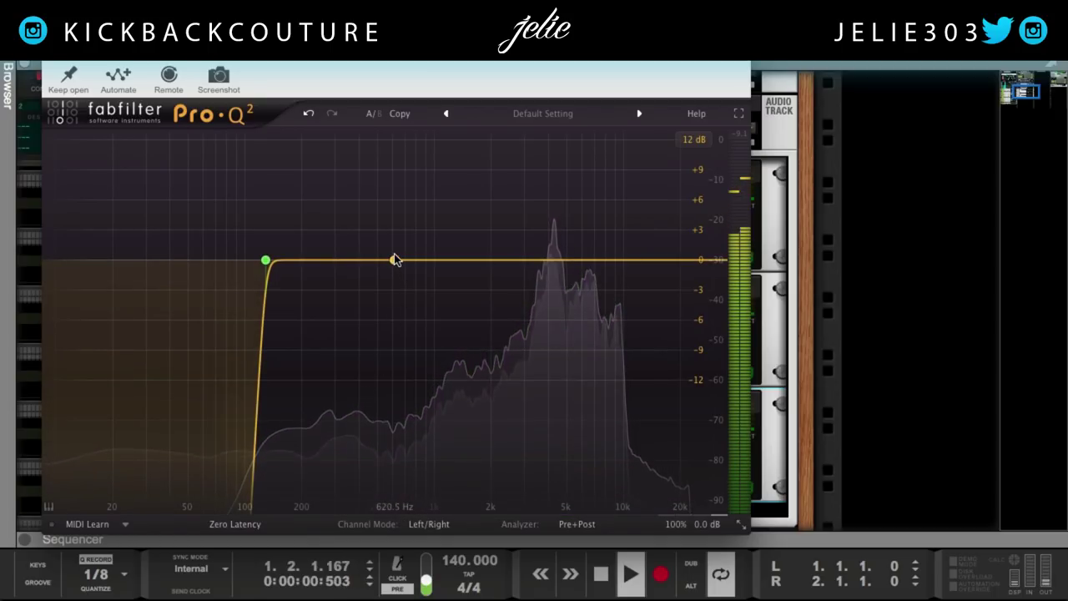
Step: Add a bell boost of about 6 dB near 363 Hz, audition the band in solo, and delete it
drag(339, 260, 351, 200)
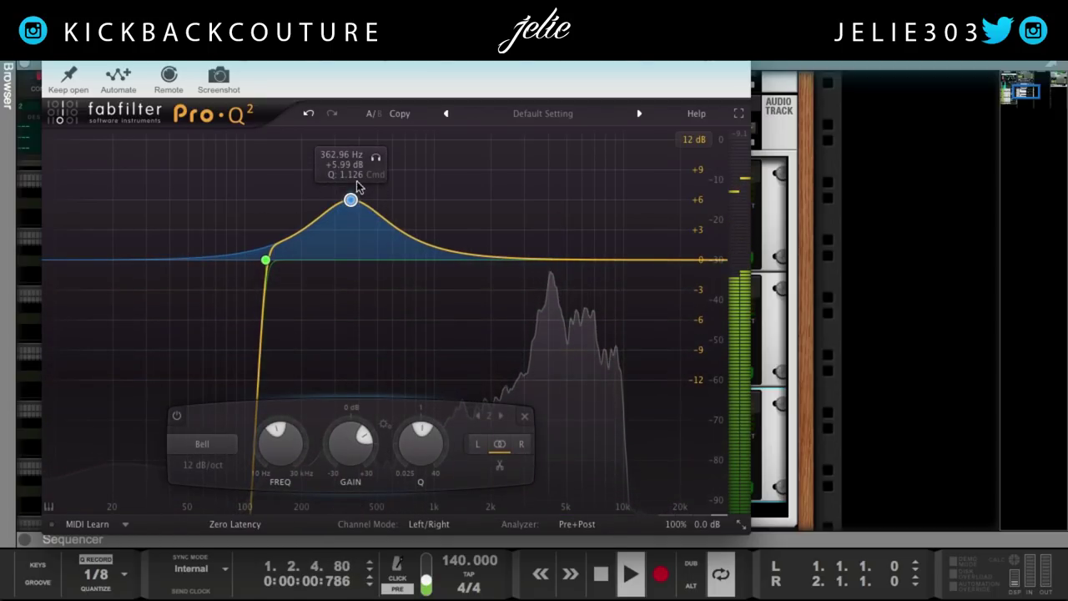
drag(376, 164, 392, 184)
click(532, 418)
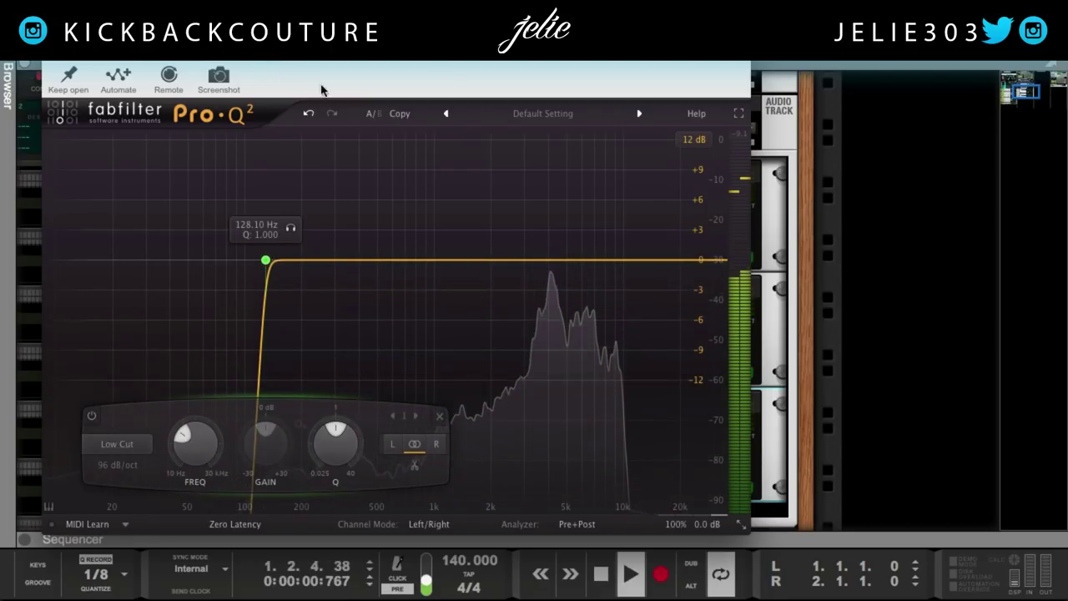
Step: Adjust the Low Cut band to about 129 Hz with a Q of about 1.13, close Pro-Q 2, and select the Shaker Loop insert area
click(278, 263)
mouse_move(278, 263)
mouse_down()
mouse_move(428, 259)
mouse_move(267, 250)
mouse_up()
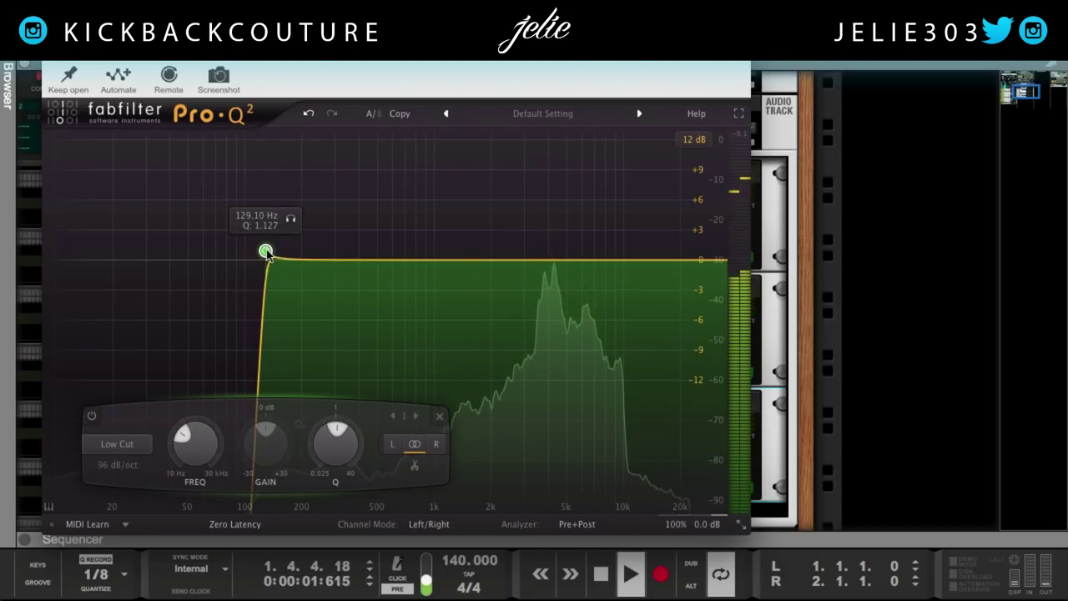
key(super+w)
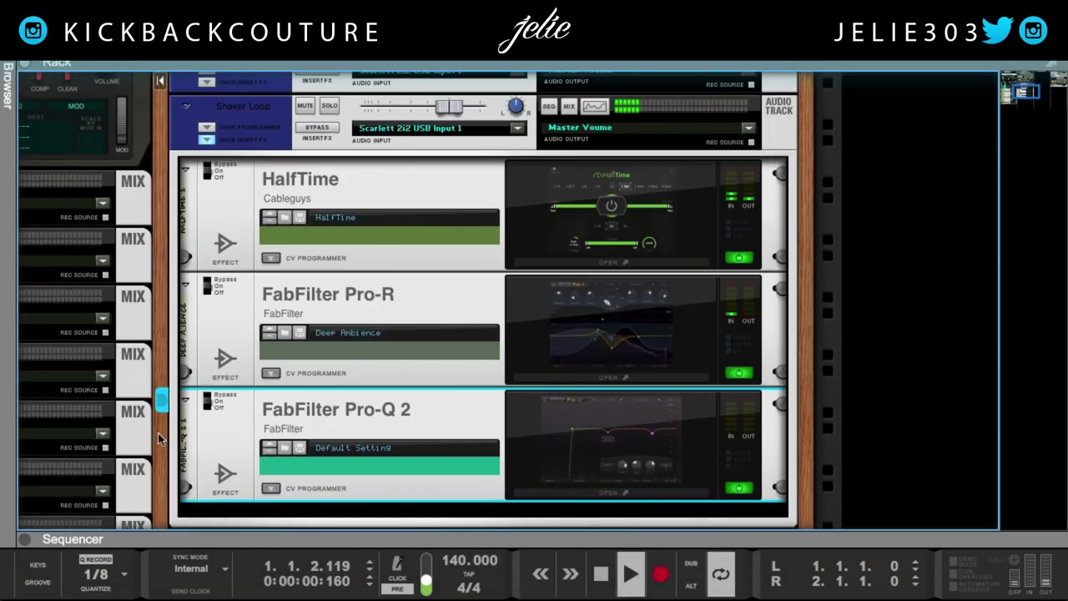
click(384, 519)
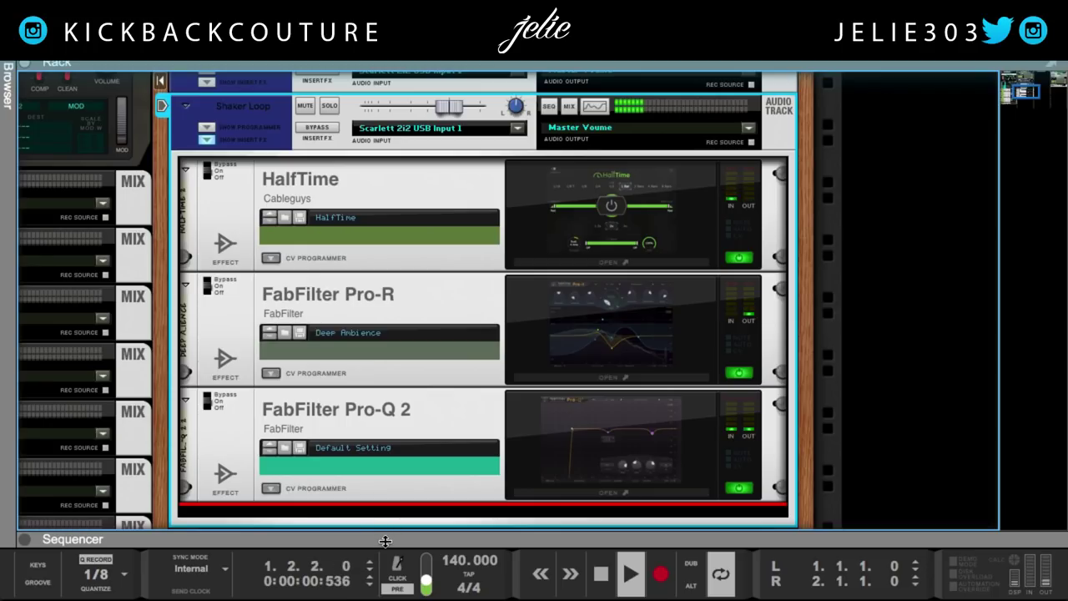
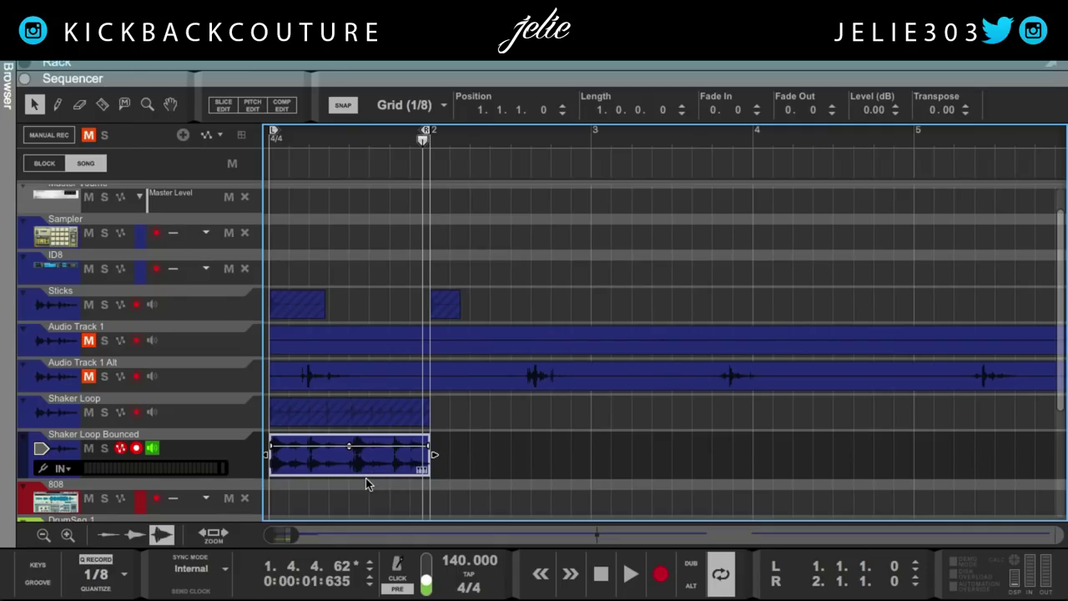
Step: Compare the original Shaker Loop clip with the bounced one and examine the bounced waveform at its start and end
right_click(307, 464)
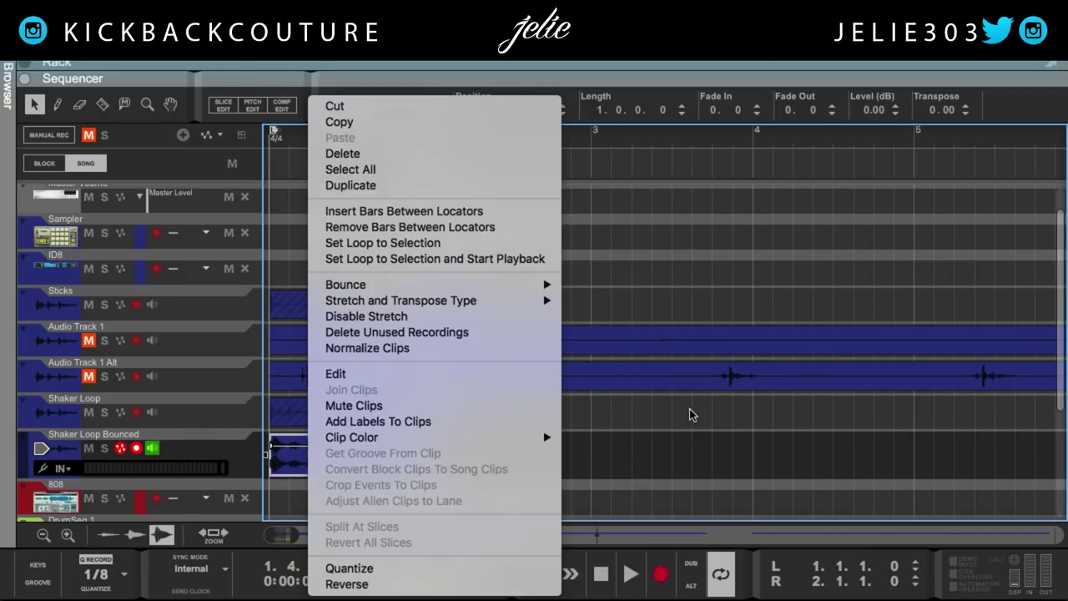
click(789, 429)
click(409, 424)
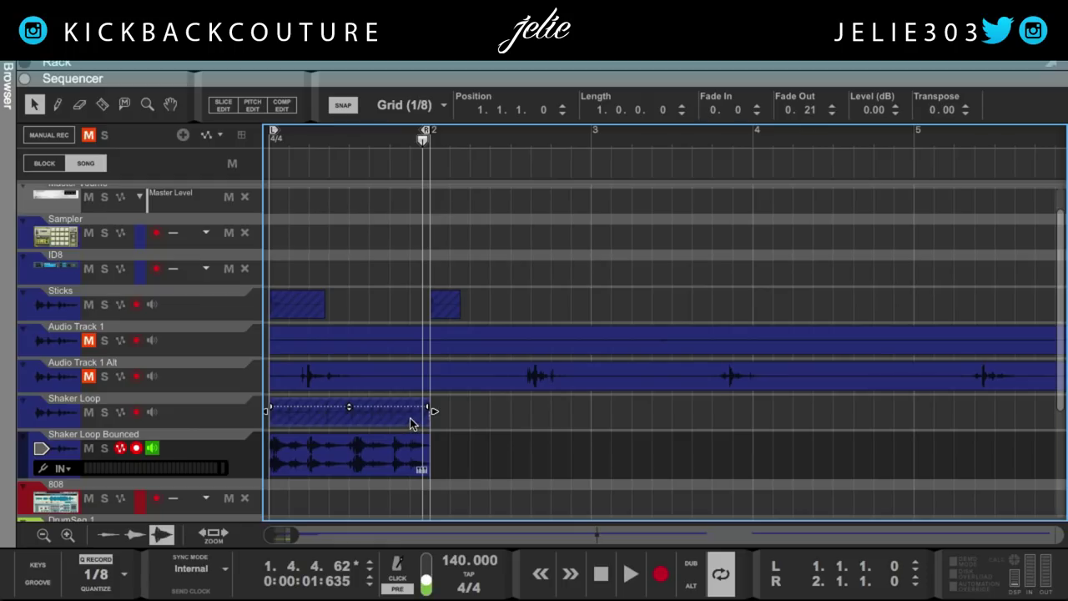
click(395, 464)
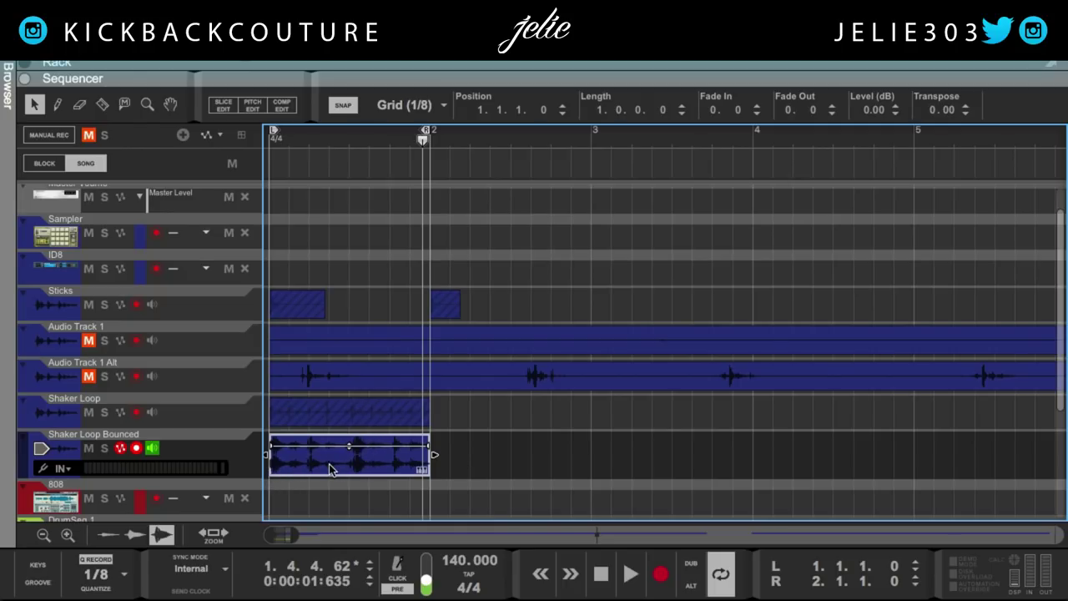
scroll(331, 466, up, 8)
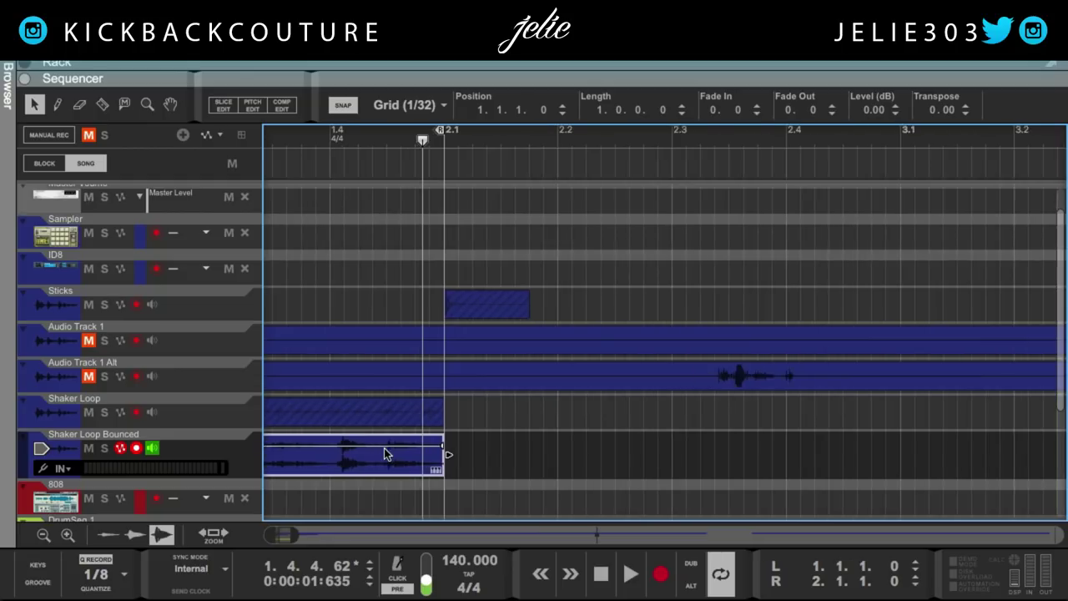
scroll(473, 455, up, 6)
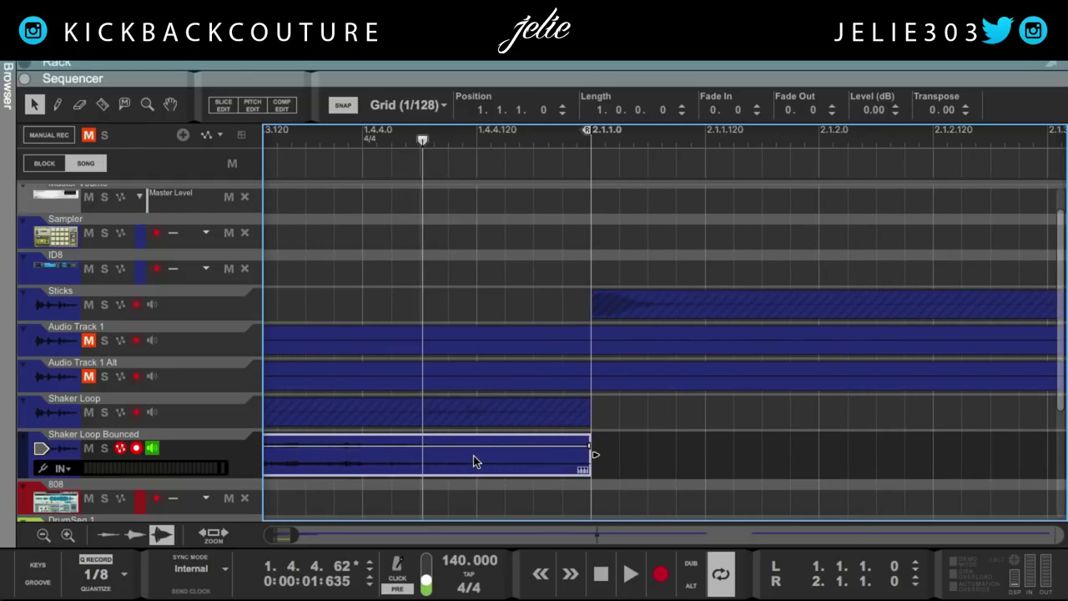
scroll(475, 463, left, 10)
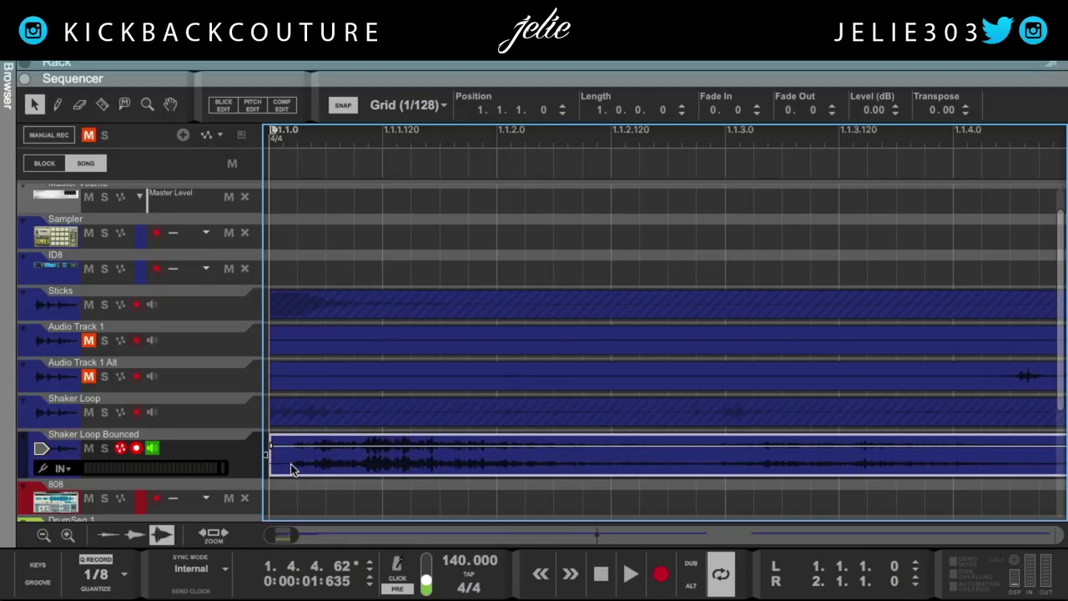
scroll(292, 464, down, 3)
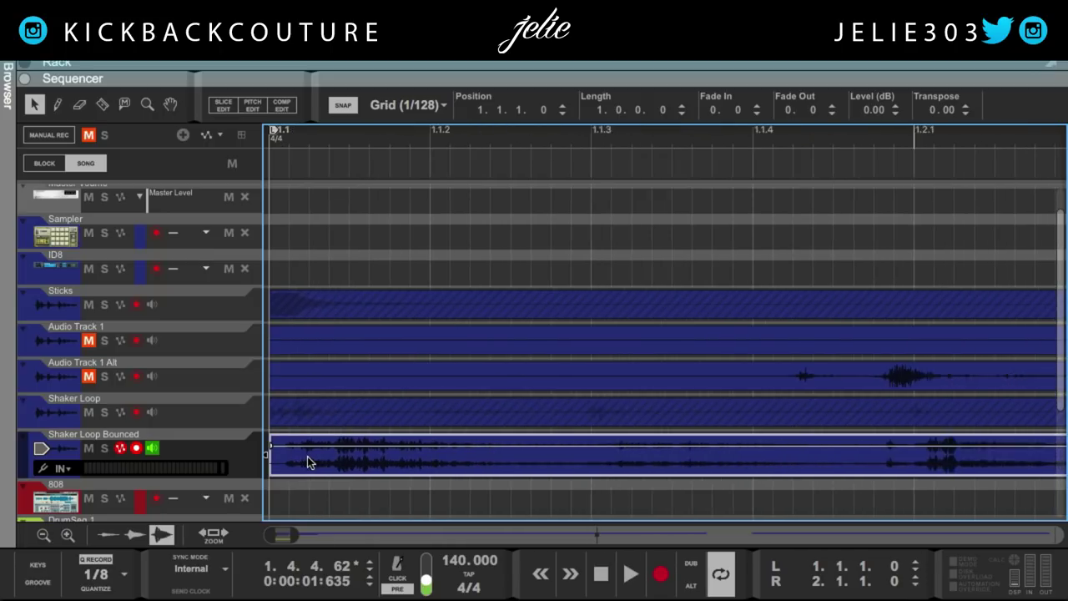
scroll(307, 463, down, 5)
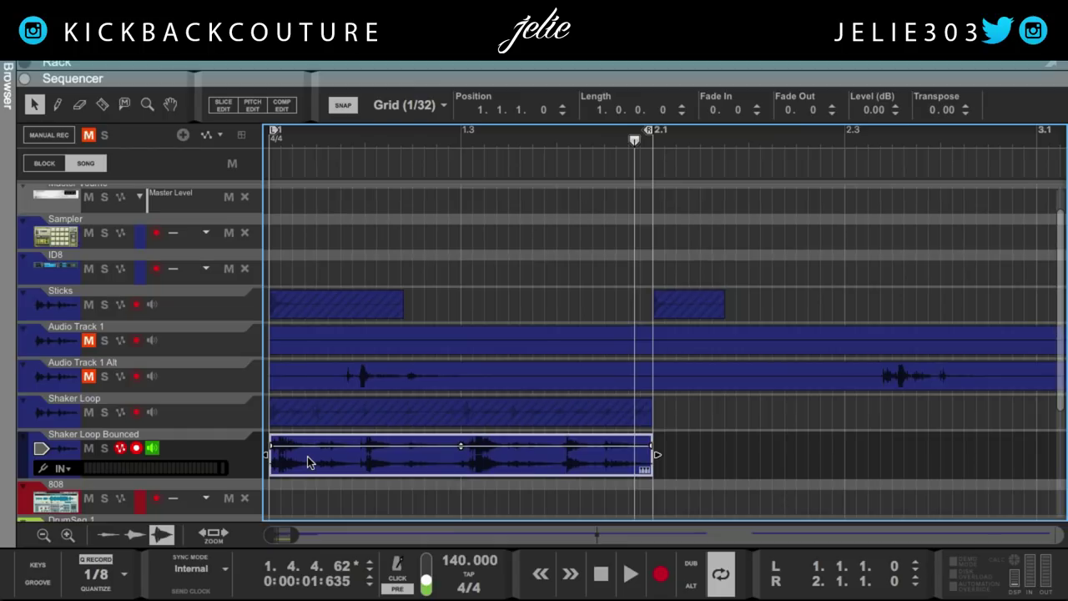
scroll(307, 463, down, 2)
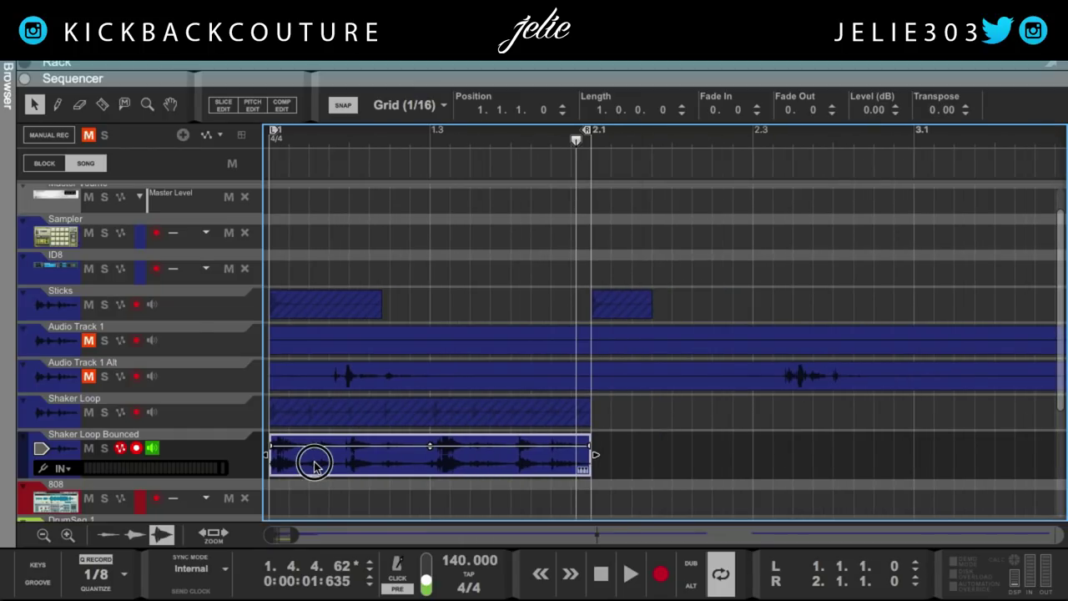
Step: Bounce the Shaker Loop Bounced clip to disk in the Percs folder as WAVE file "Harlem Shaker" at 44,100 Hz and 24-bit
right_click(444, 473)
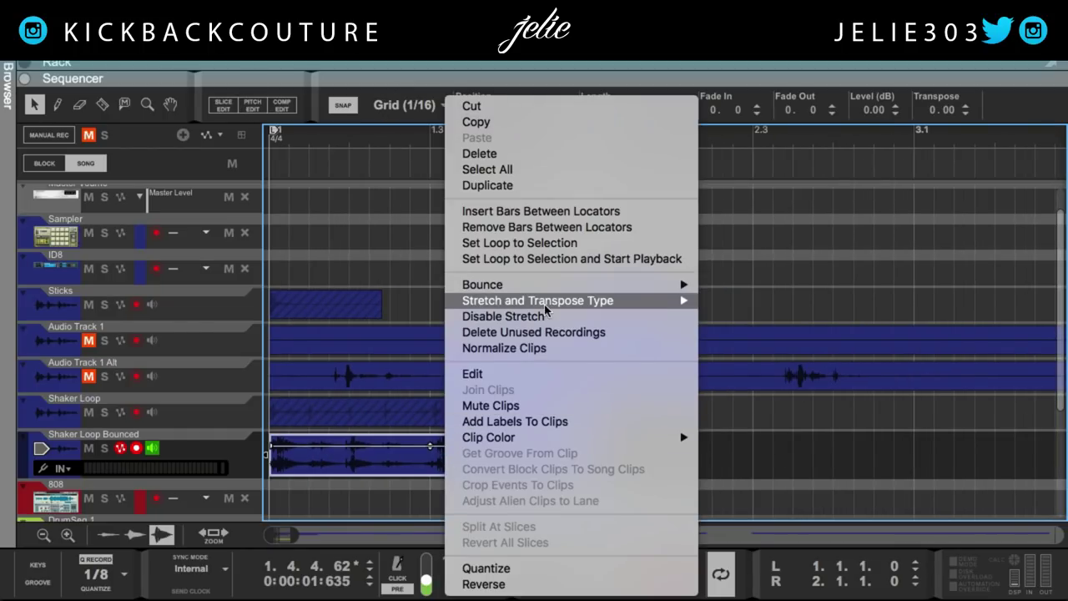
mouse_move(551, 289)
click(761, 317)
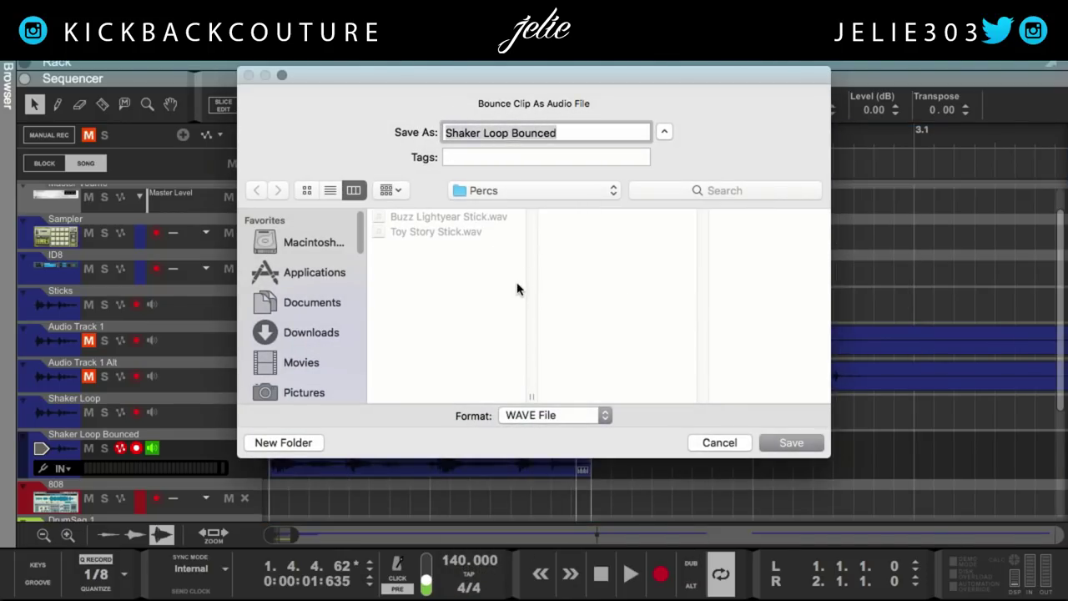
key(BackSpace)
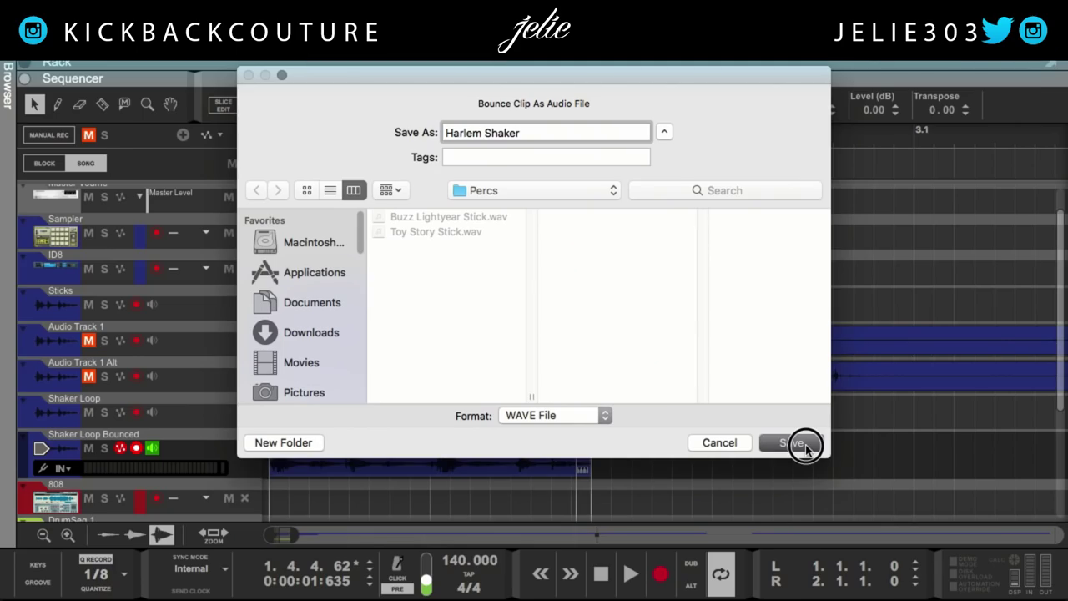
click(792, 443)
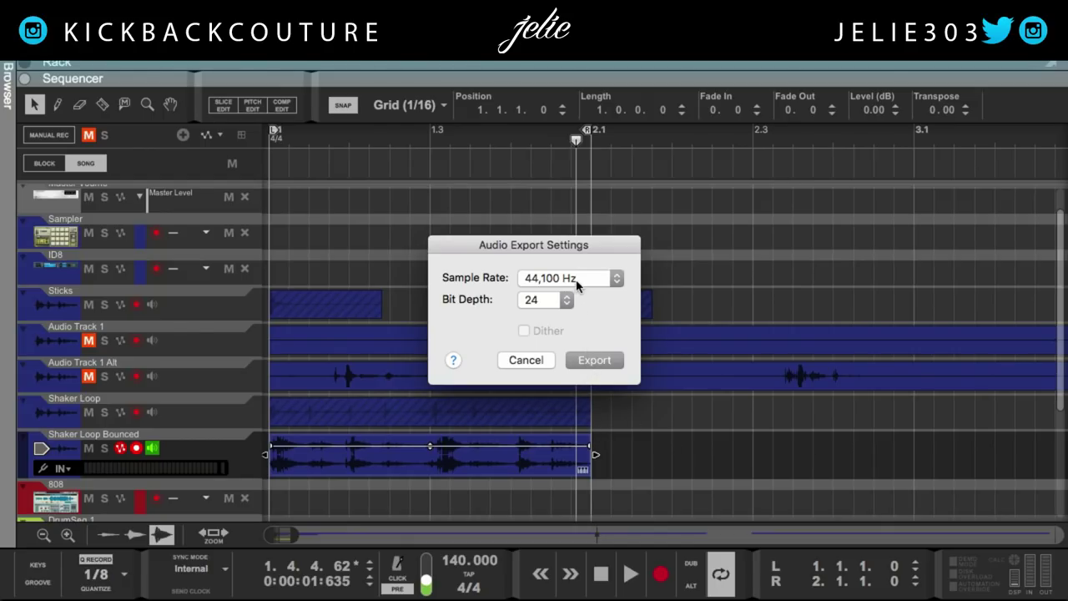
click(586, 365)
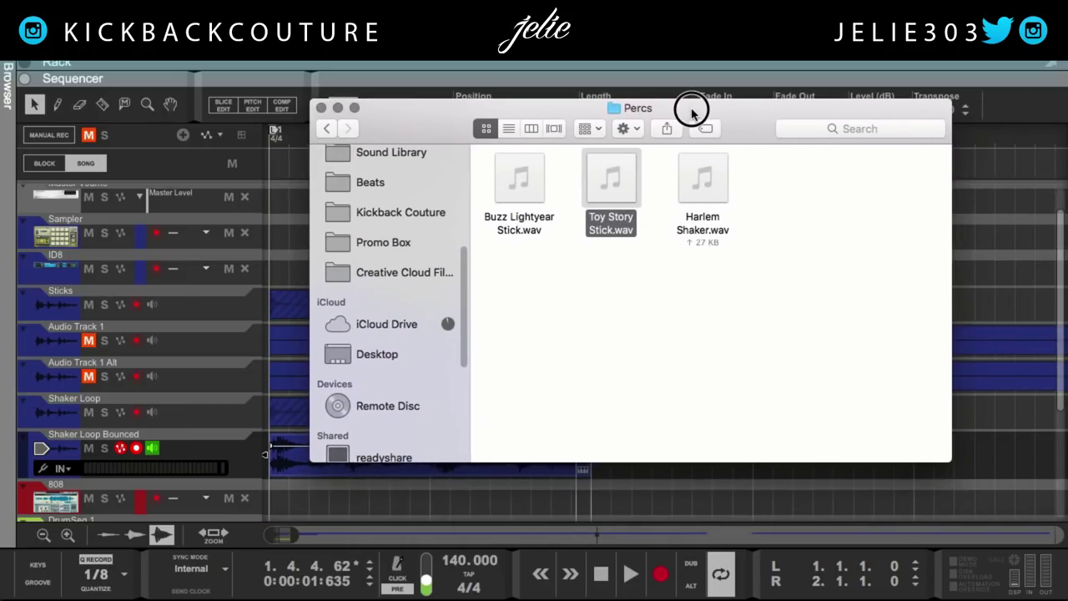
Step: Select the exported Harlem Shaker.wav in the Percs folder
click(643, 310)
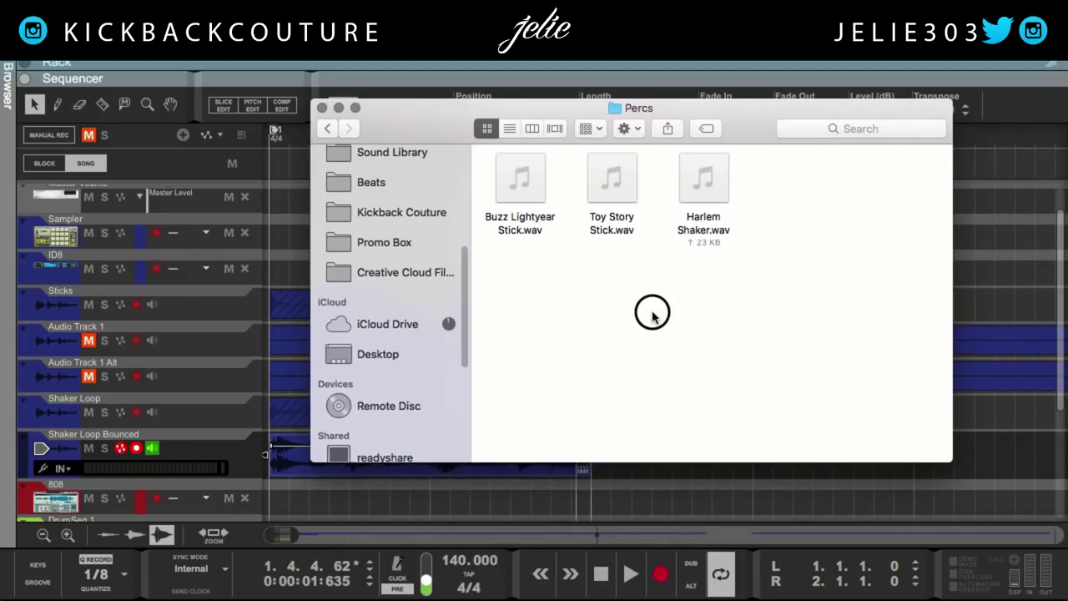
click(705, 238)
click(703, 178)
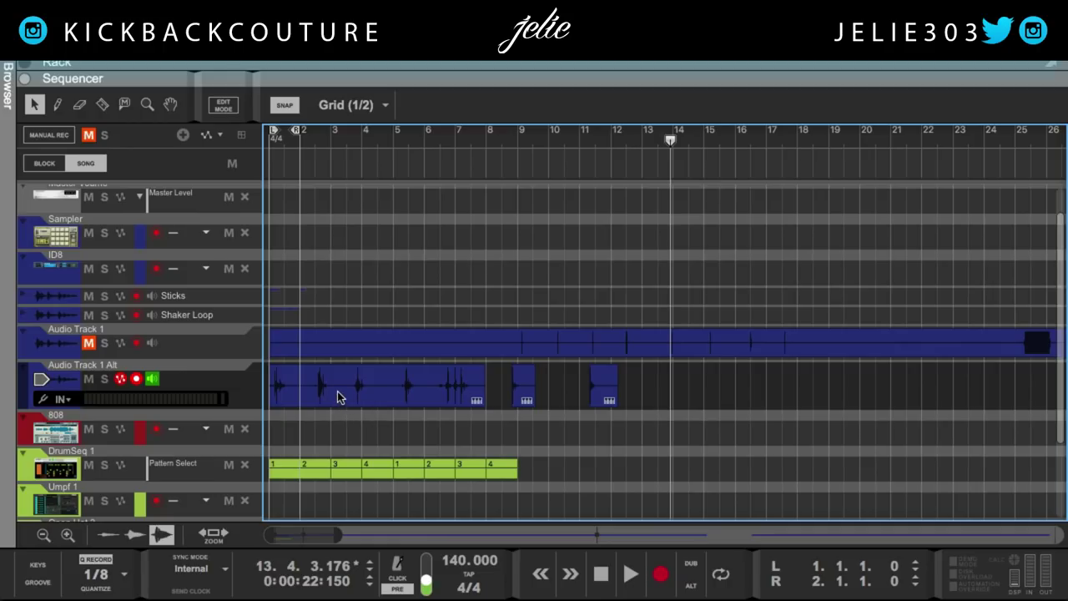
Step: Examine the slices of the first clip on Audio Track 1 Alt and listen to its recorded hits
double_click(336, 393)
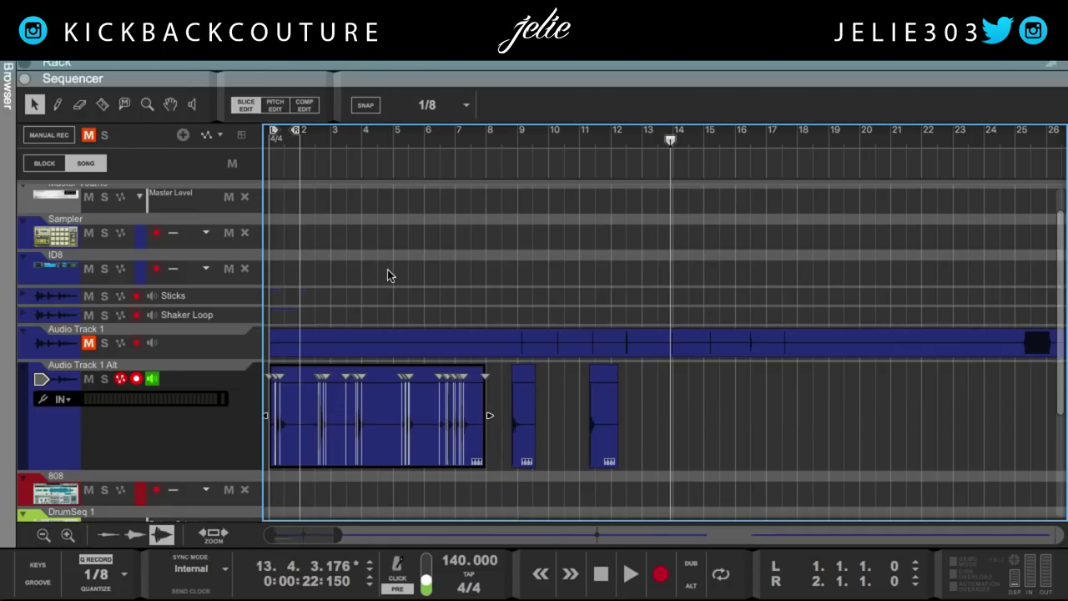
key(Home)
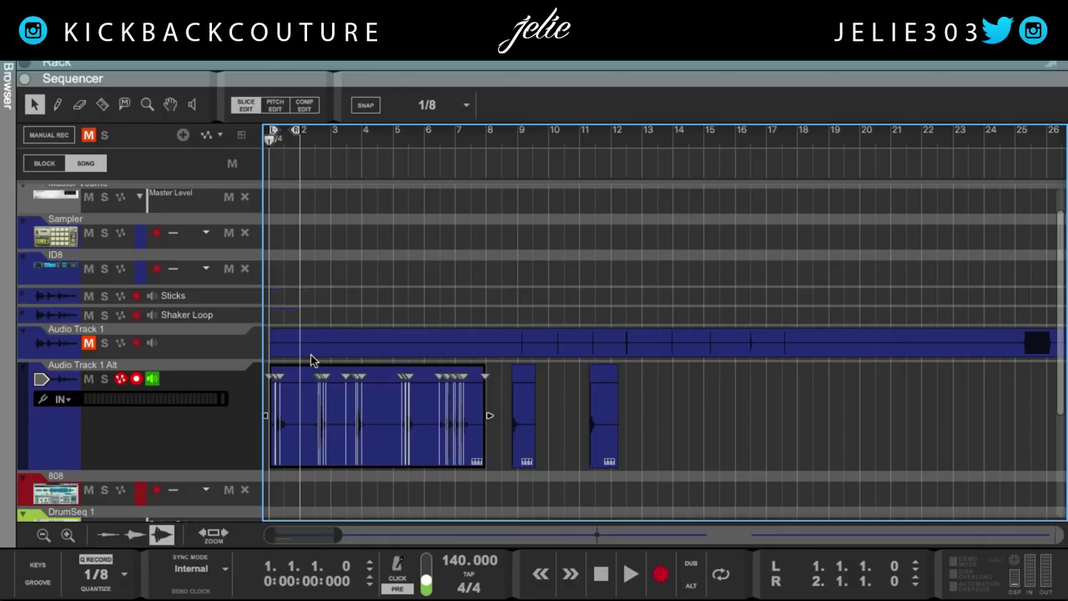
scroll(308, 363, up, 4)
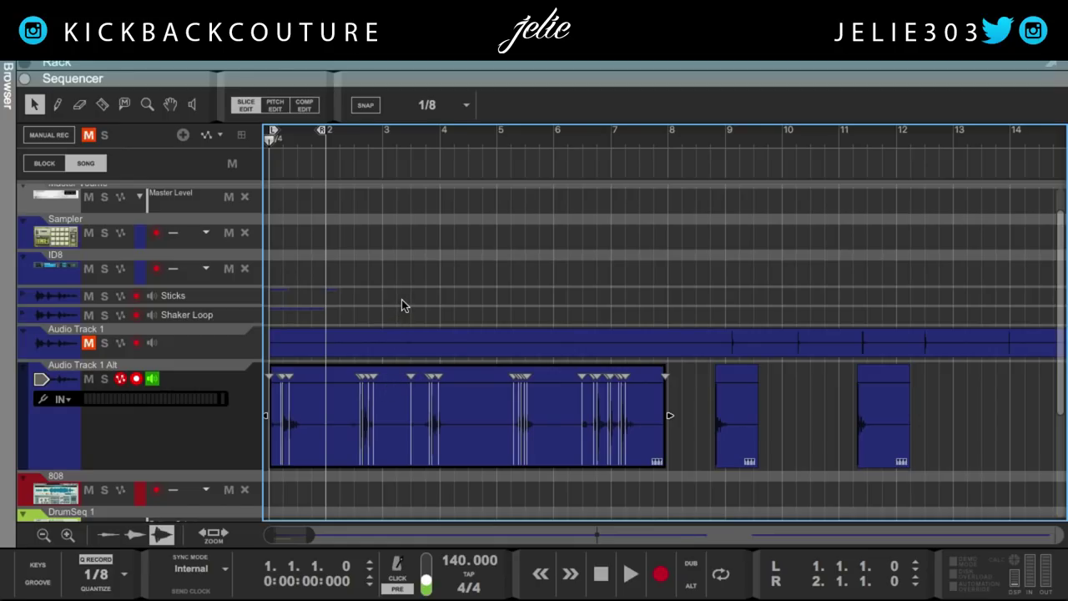
drag(967, 393, 848, 403)
key(space)
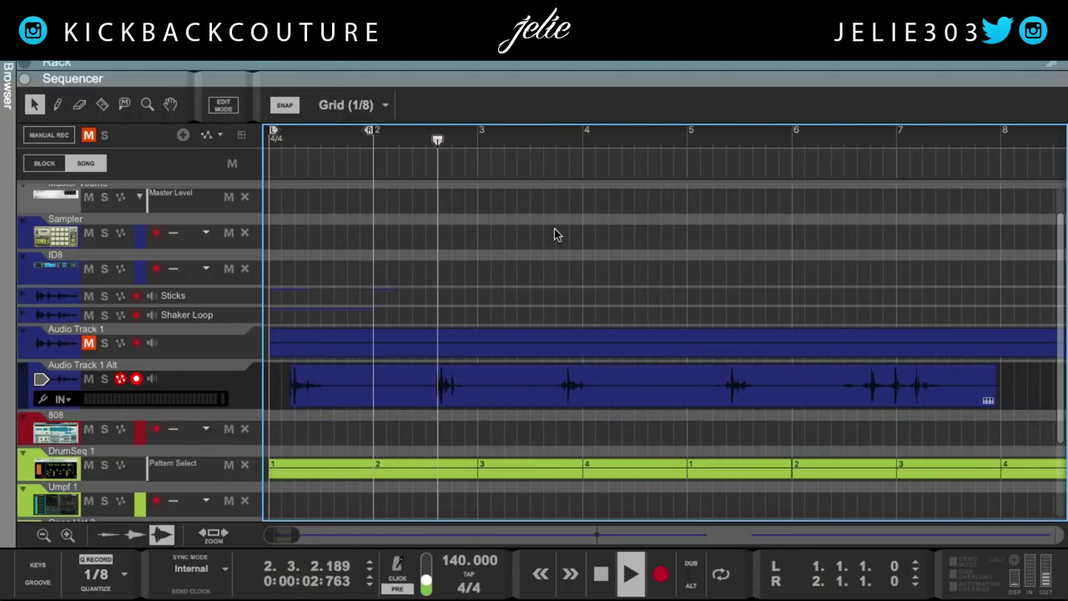
key(space)
Step: Shorten the Audio Track 1 Alt clip to its first two hits, split it between them and at bar 3, and erase the tail
click(947, 404)
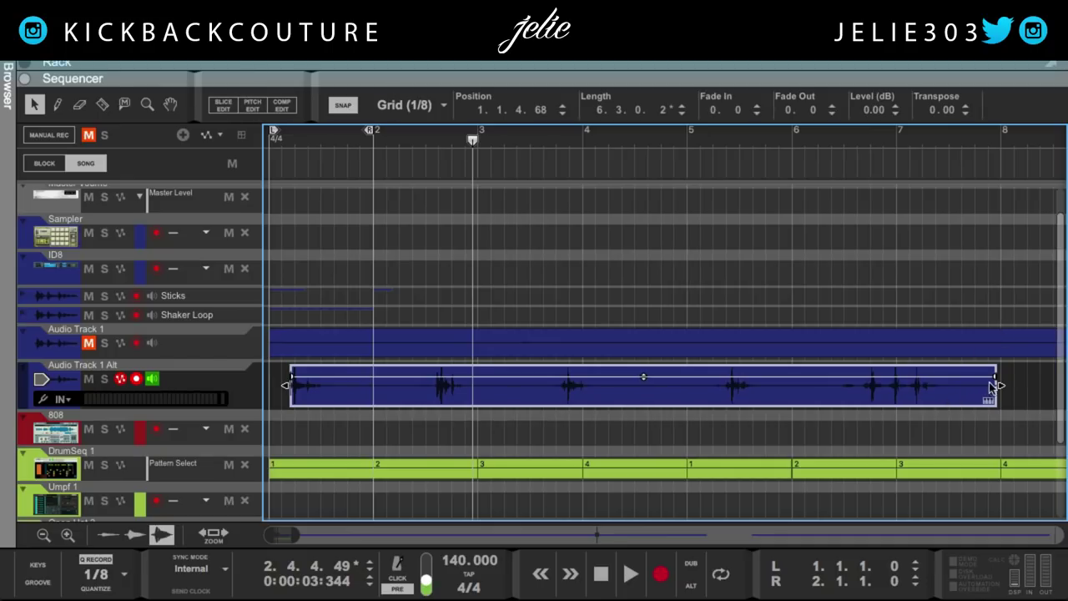
drag(995, 387, 499, 473)
key(r)
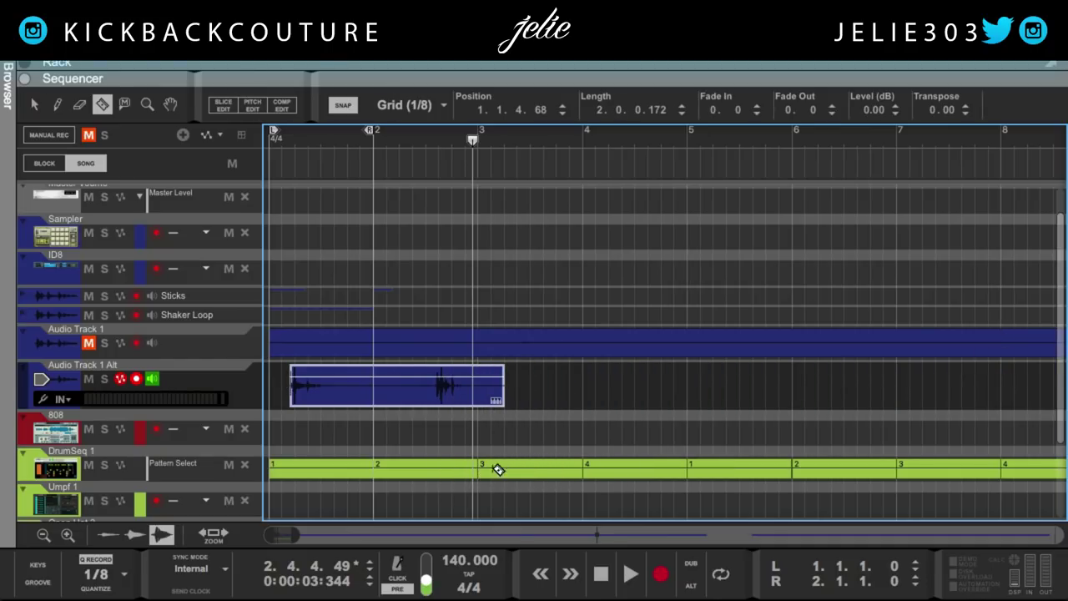
click(380, 386)
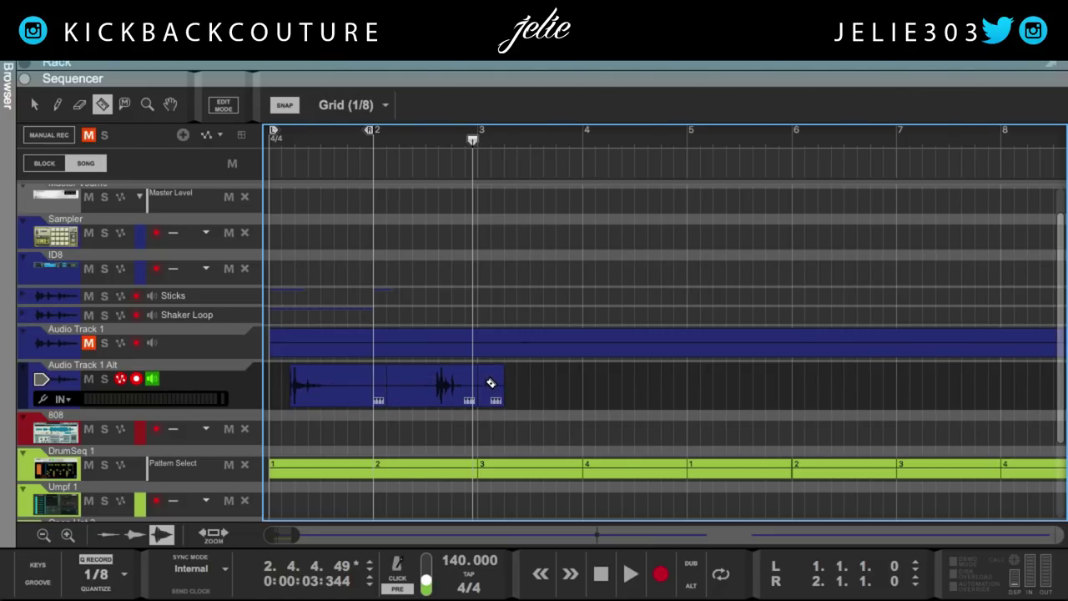
key(e)
click(499, 386)
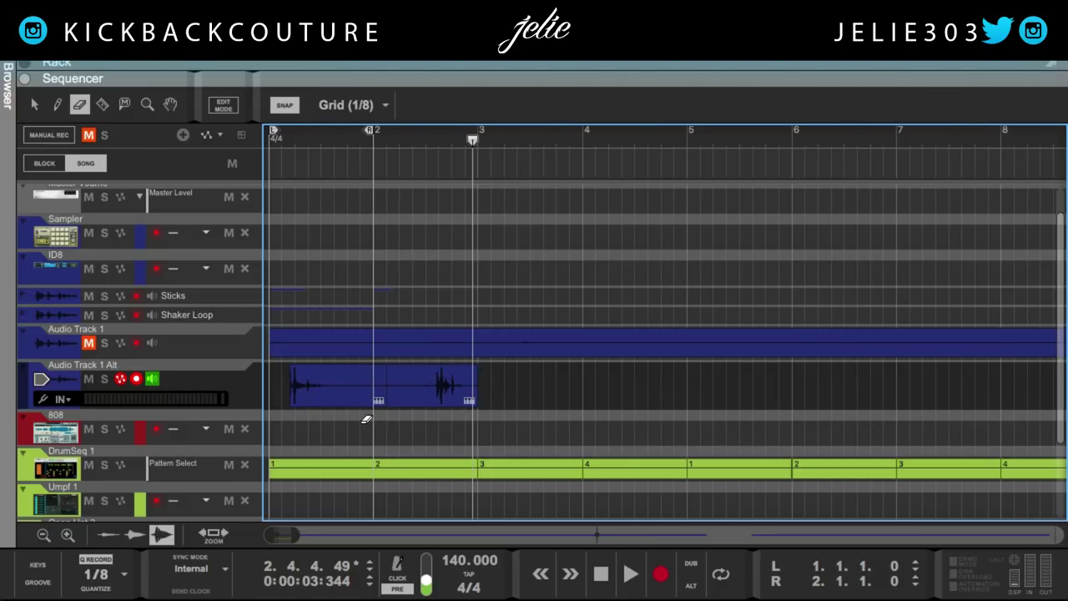
key(q)
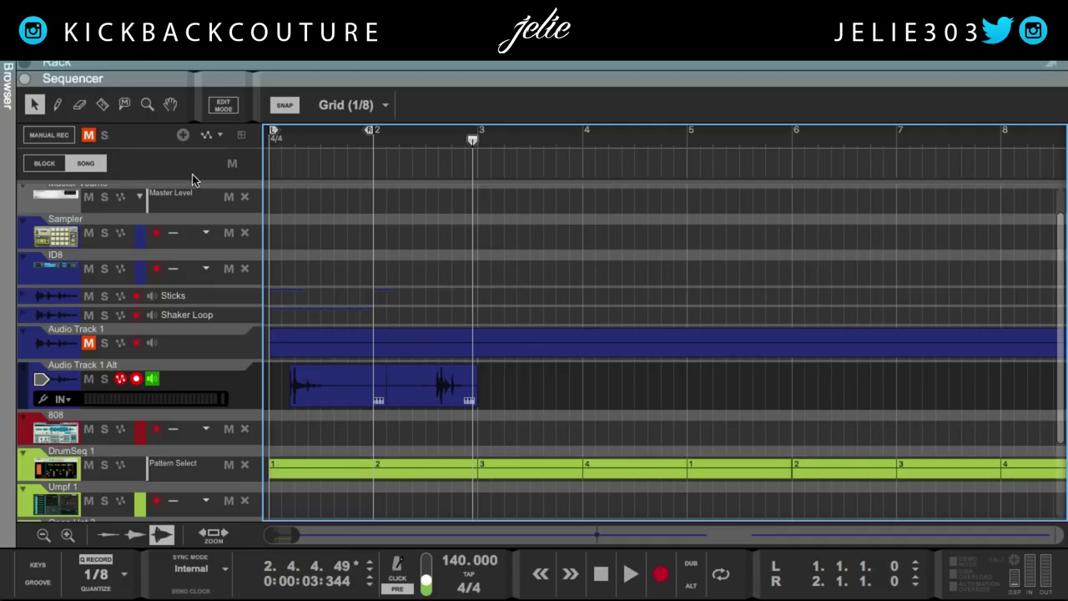
Step: Split the second clip at the slice where its hit begins and delete the silent part before it
click(400, 369)
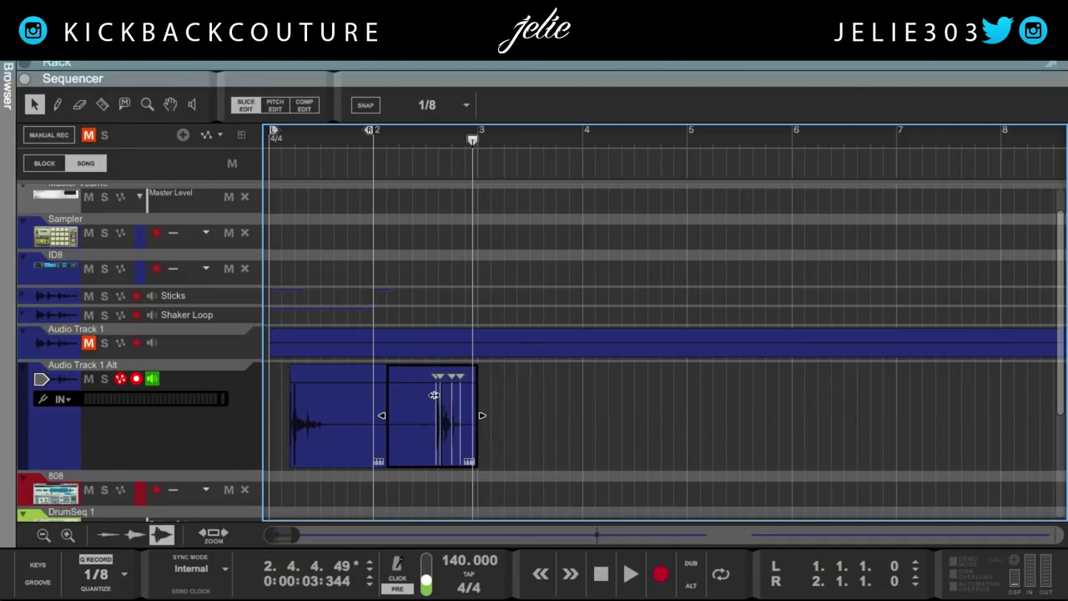
right_click(434, 394)
click(476, 527)
click(419, 378)
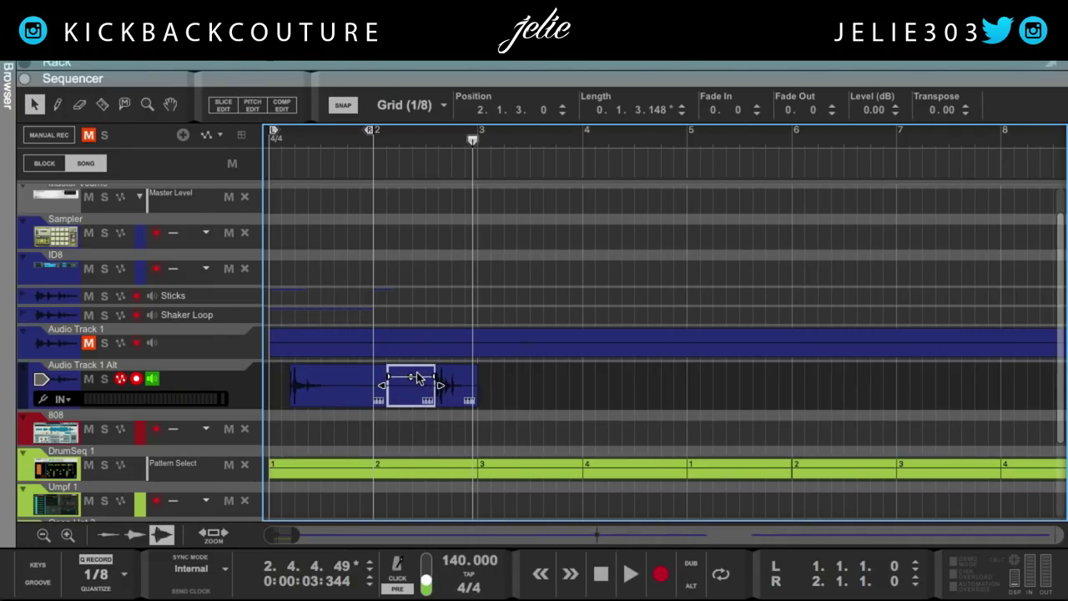
key(Delete)
Step: Trim the ends of both hit clips and place the first one at 1.1.1.0 with a length of about 0.1.3.106
mouse_move(436, 364)
mouse_down()
mouse_move(512, 406)
mouse_move(484, 385)
mouse_up()
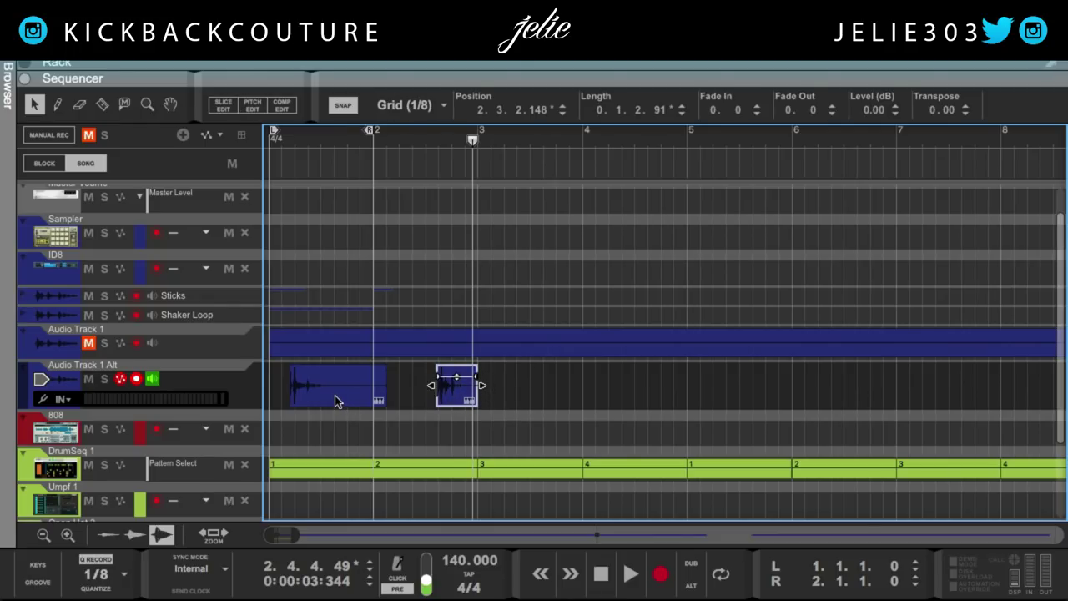
drag(482, 385, 471, 385)
click(387, 384)
drag(390, 385, 272, 403)
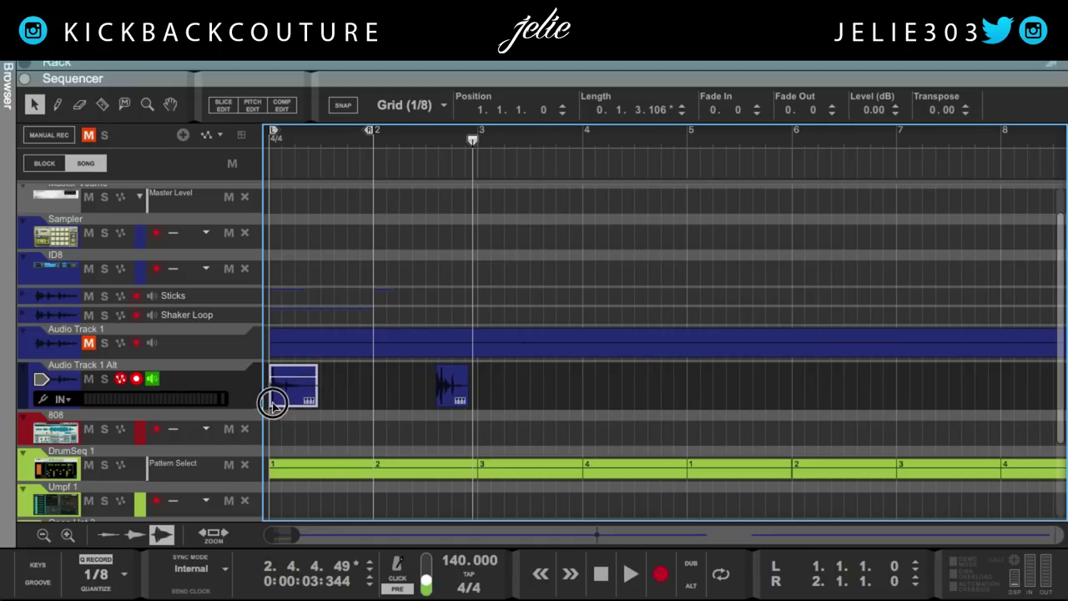
Step: Set the second hit clip's position to 1.2 and shift it a little further along the track
click(447, 377)
double_click(510, 117)
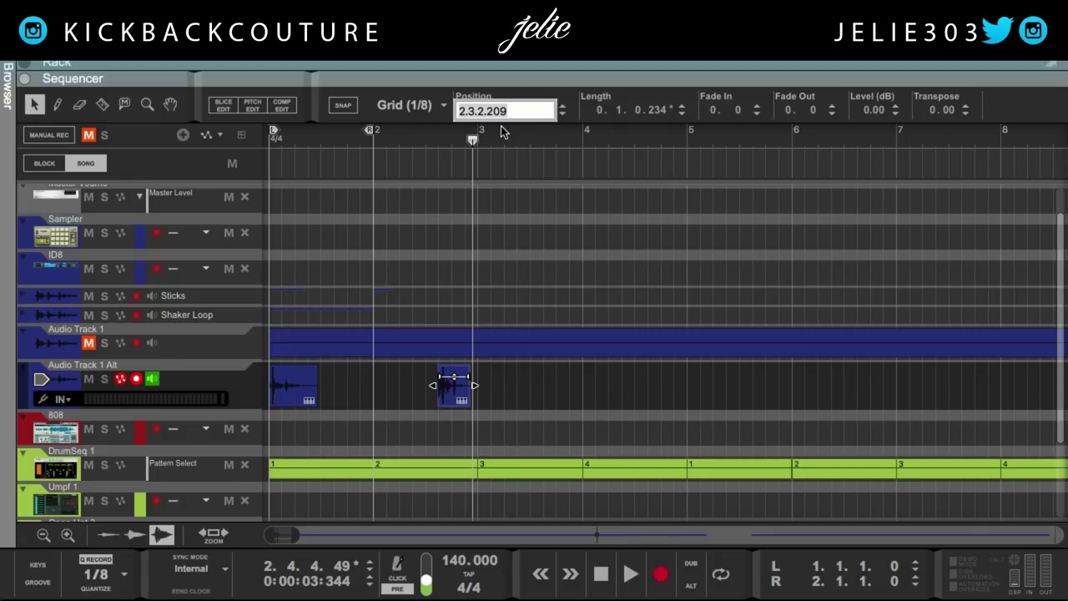
text(1.2)
key(Return)
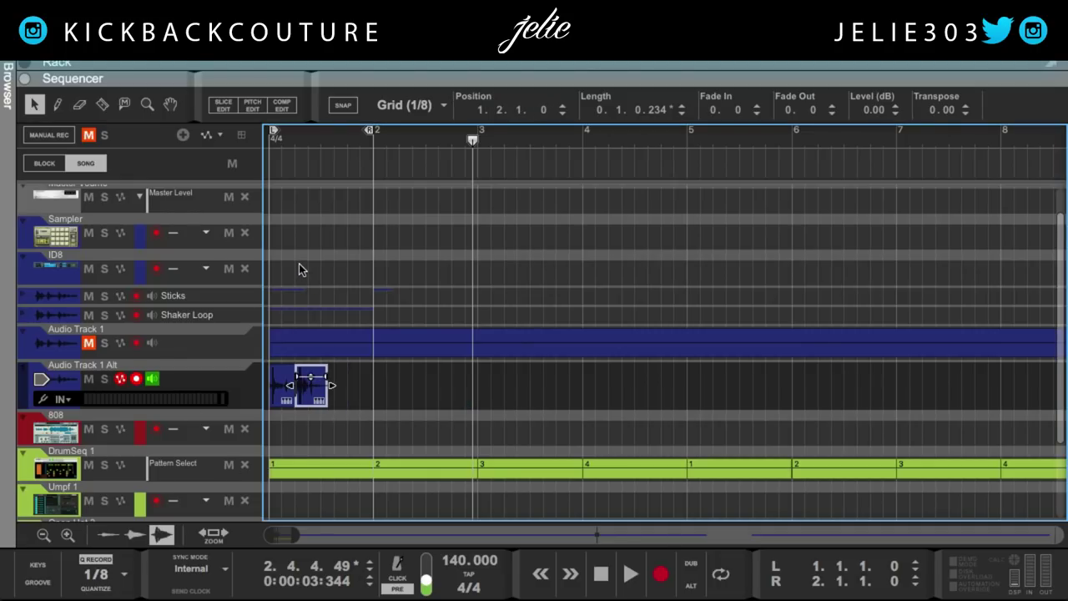
drag(305, 388, 342, 392)
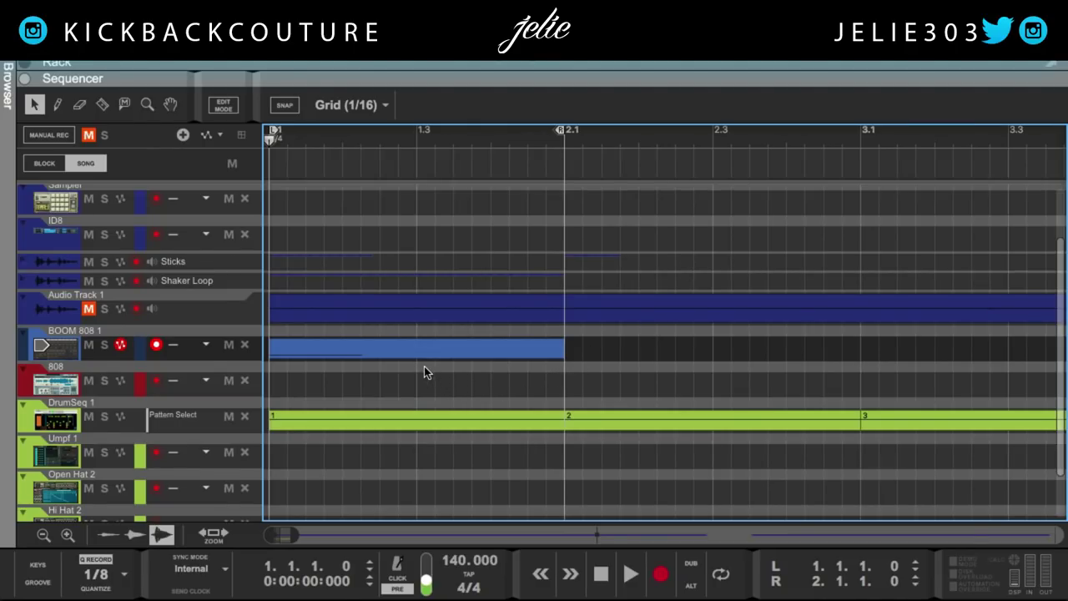
Step: Select the one-bar BOOM 808 1 clip and show the BOOM 808 Percussion Synth in the rack
click(360, 351)
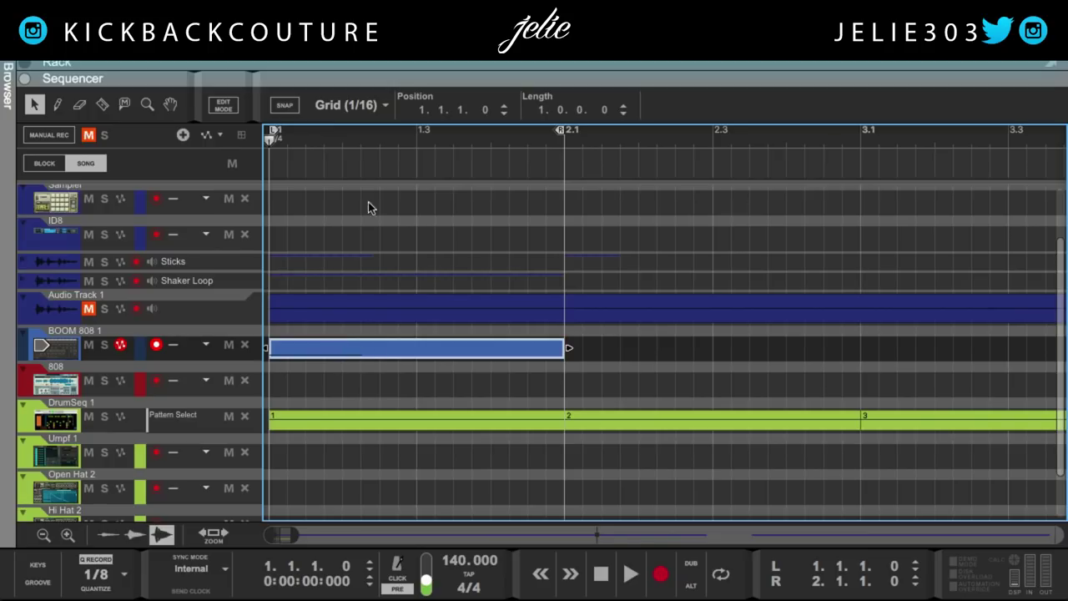
drag(455, 73, 460, 501)
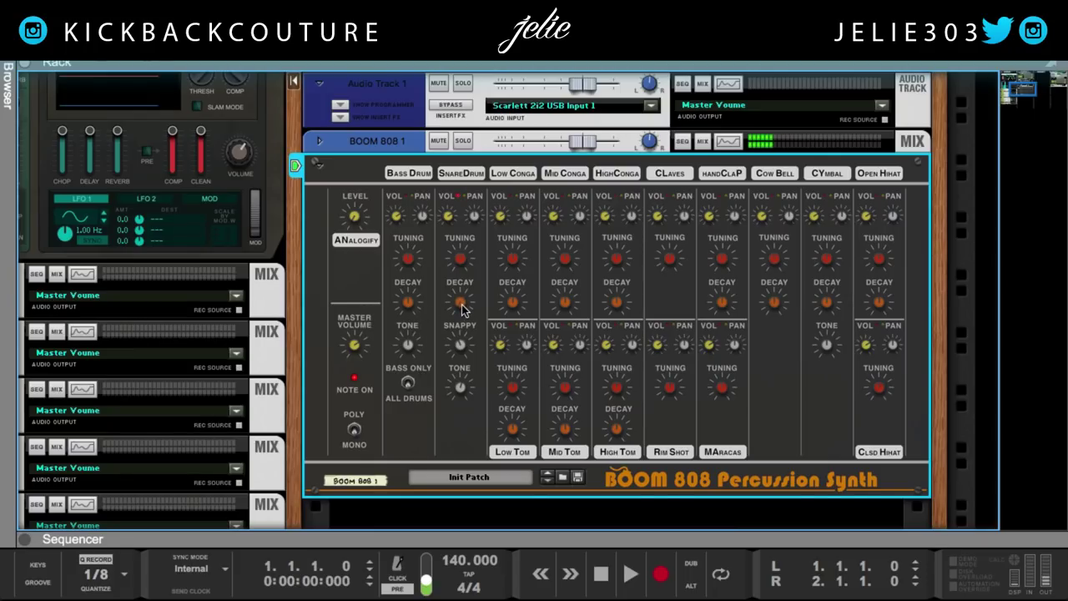
Step: Adjust the snare drum's tuning on the BOOM 808 Percussion Synth
drag(462, 260, 467, 267)
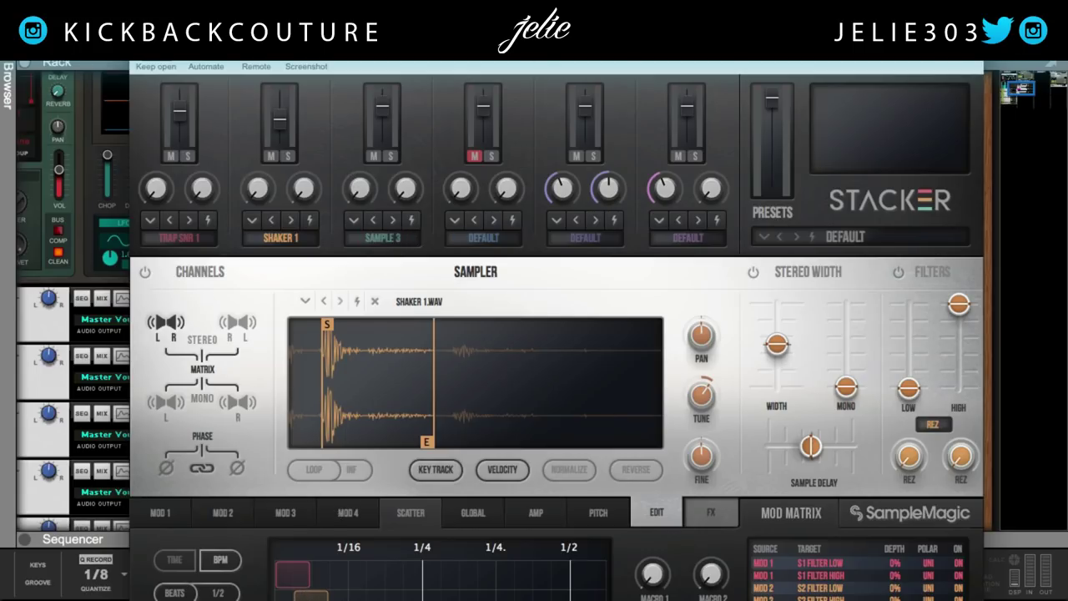
Step: View the Trap Snr 1 sample and the Shaker 1 sample in Stacker's sampler
mouse_move(458, 53)
mouse_down()
mouse_move(465, 279)
mouse_move(478, 53)
mouse_move(464, 53)
mouse_up()
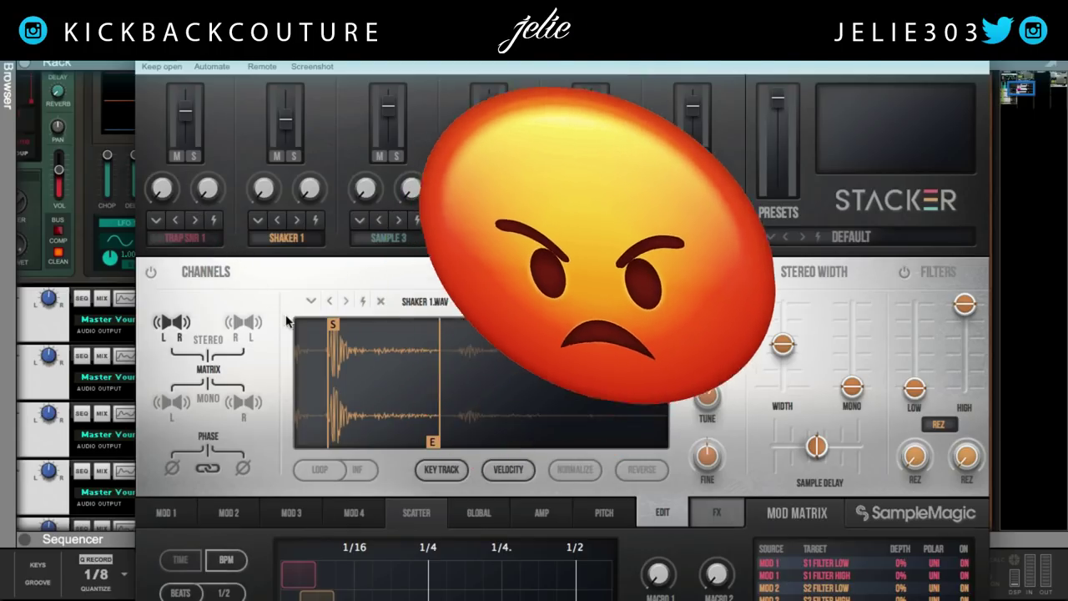
click(199, 240)
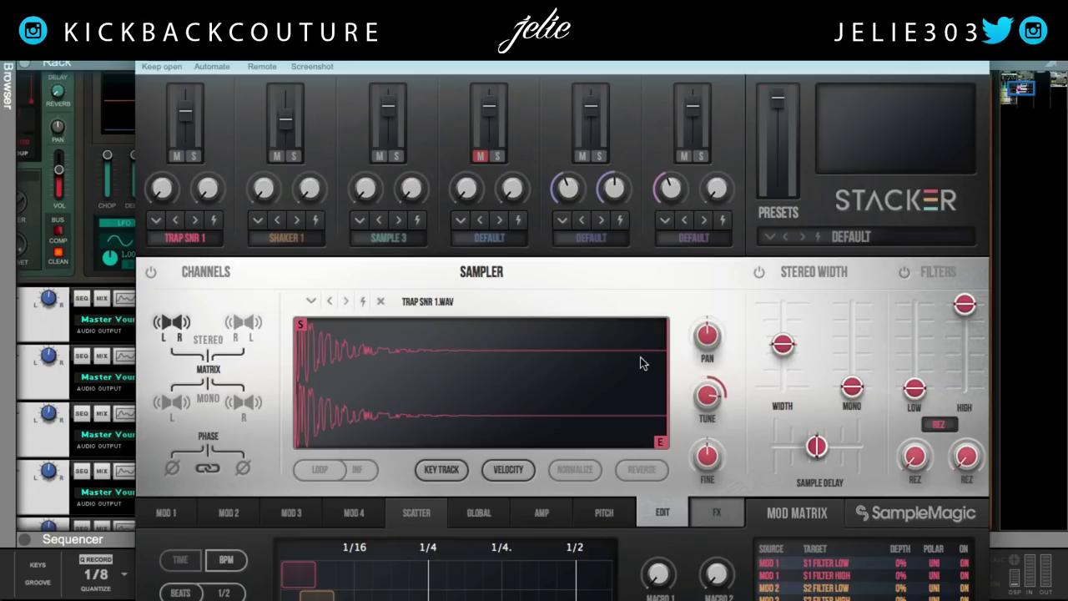
click(275, 239)
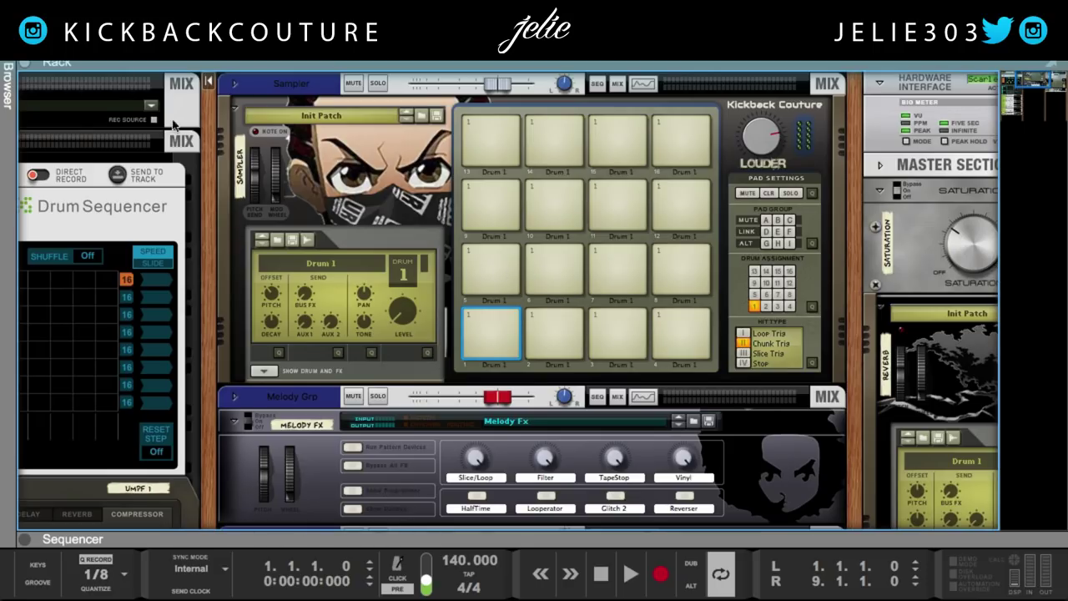
Step: Show the file browser and open the Hi Hats folder inside the Desktop's Drums folder
key(F3)
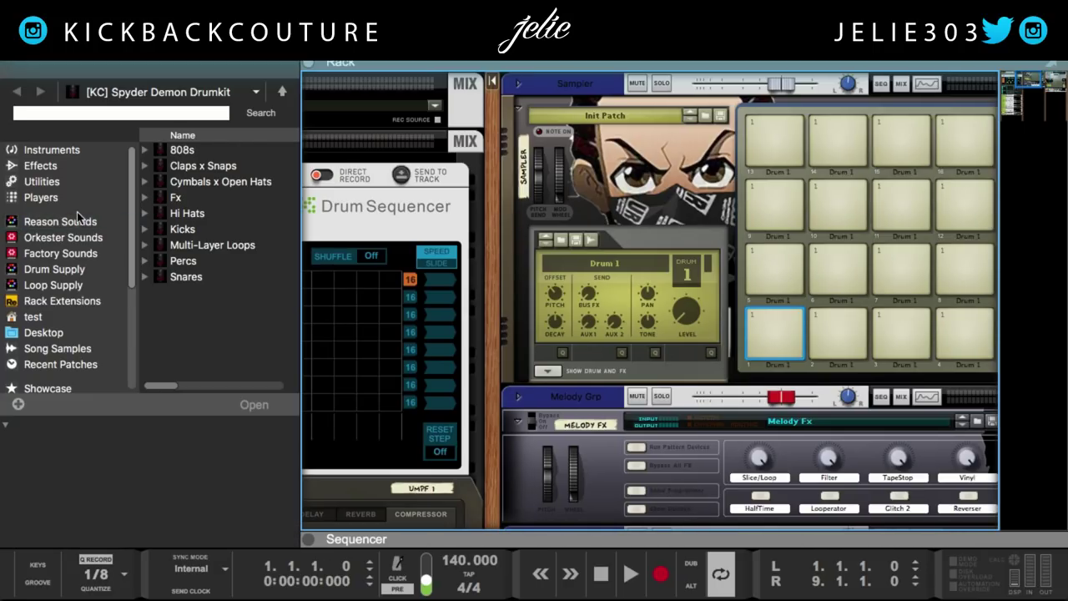
scroll(36, 318, down, 5)
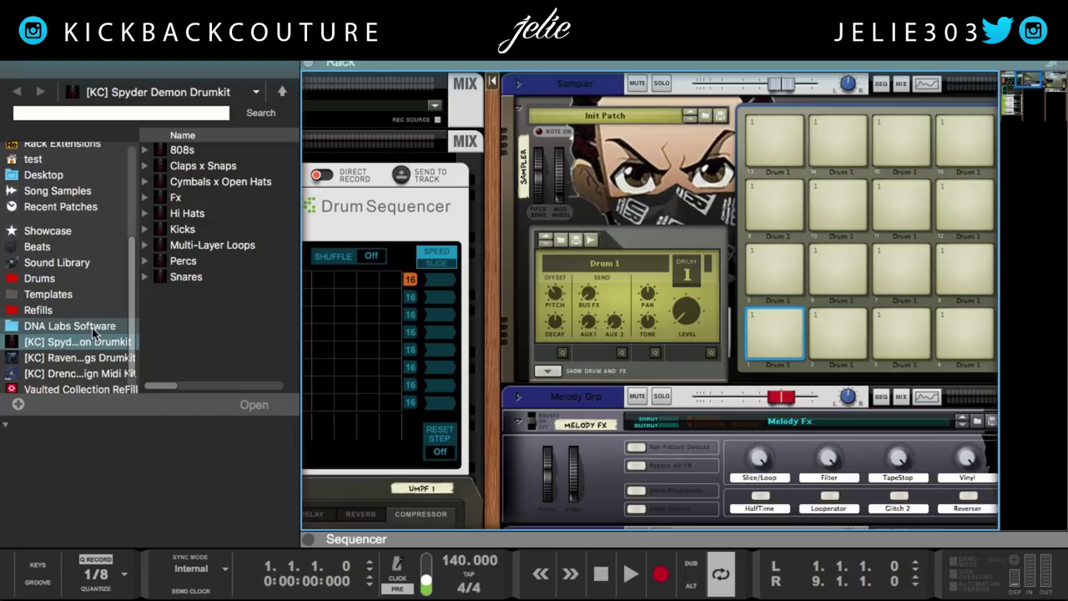
click(94, 336)
scroll(94, 335, down, 1)
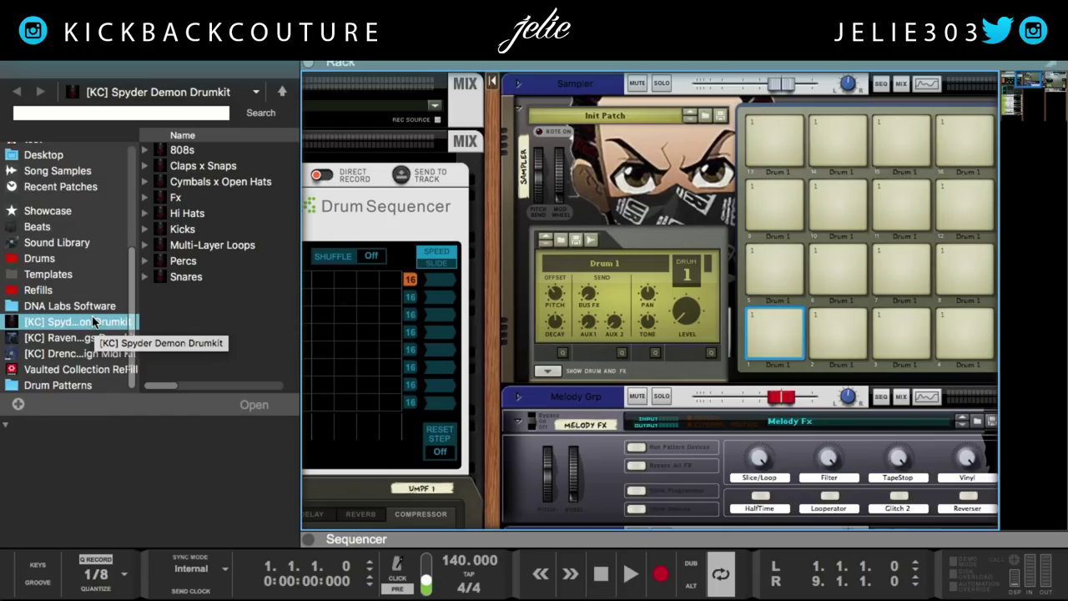
scroll(55, 217, up, 2)
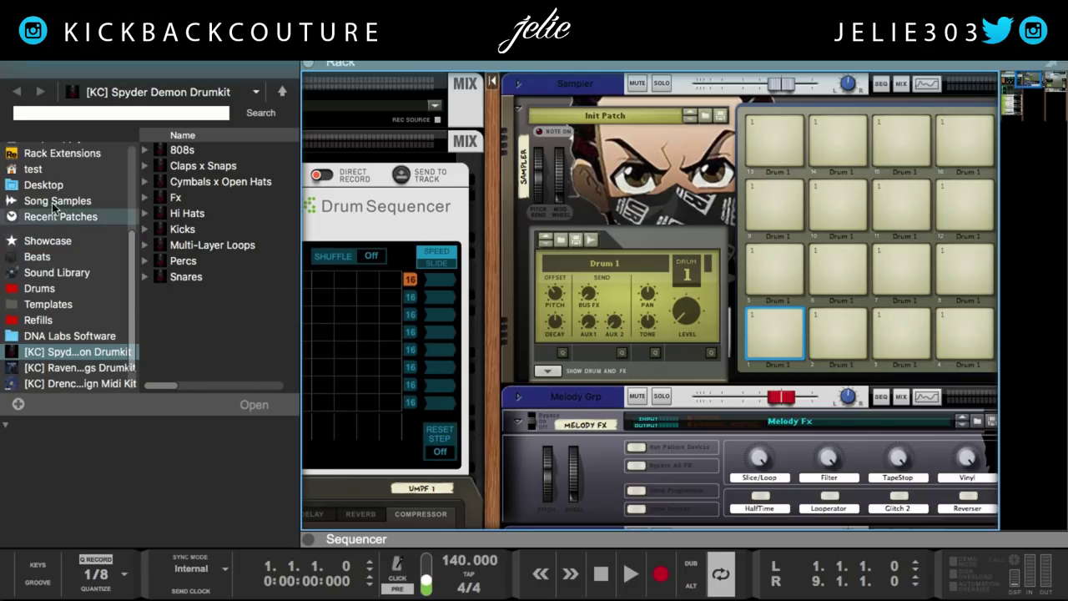
click(45, 185)
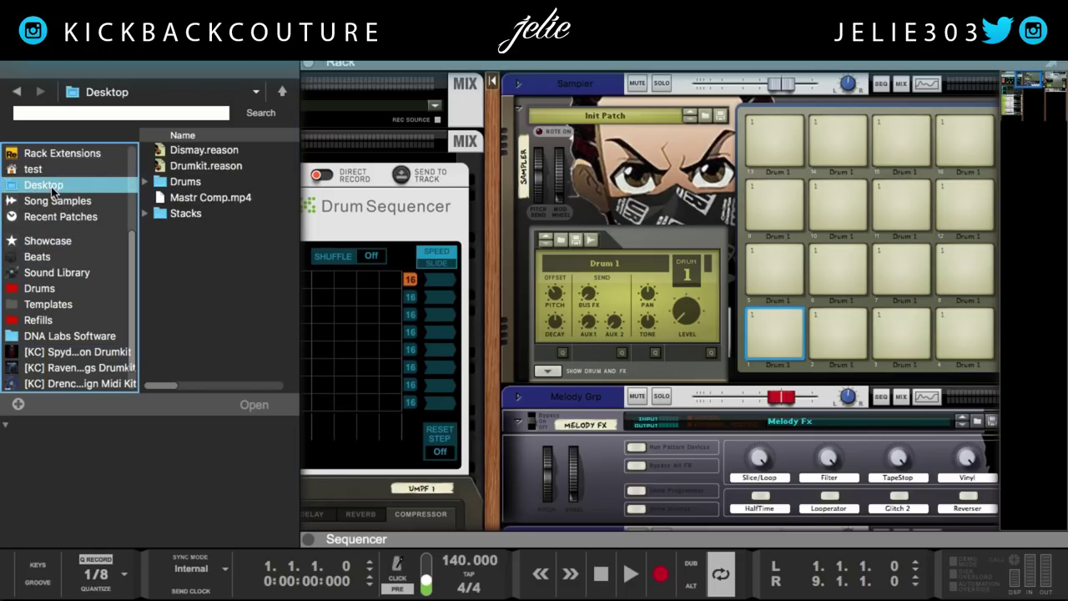
double_click(195, 183)
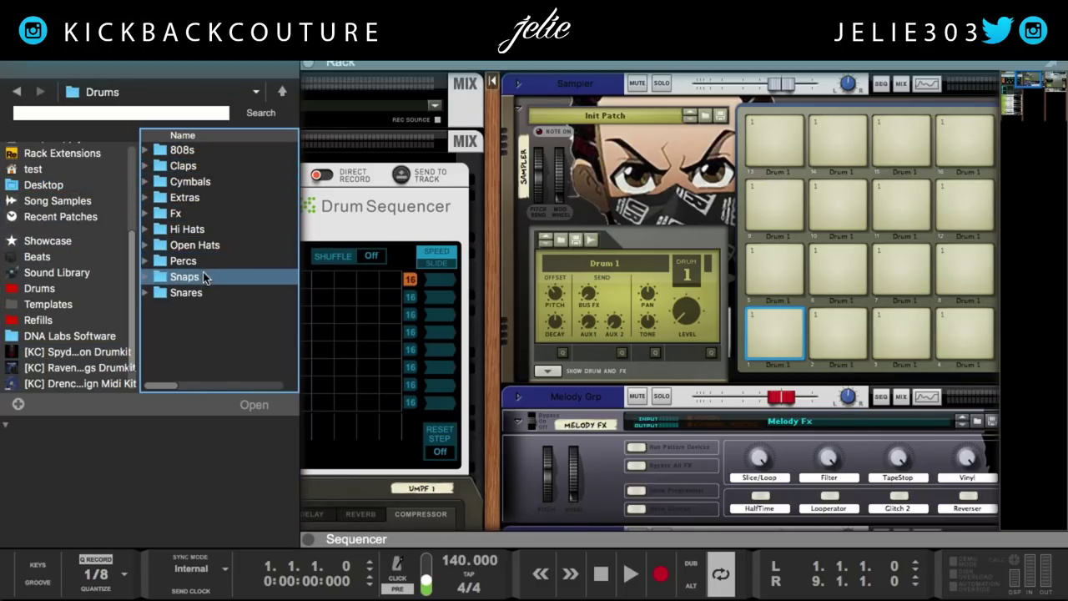
double_click(173, 230)
Step: Audition the Jerry hh.wav and Tom hh.wav hi-hat samples several times each
click(187, 155)
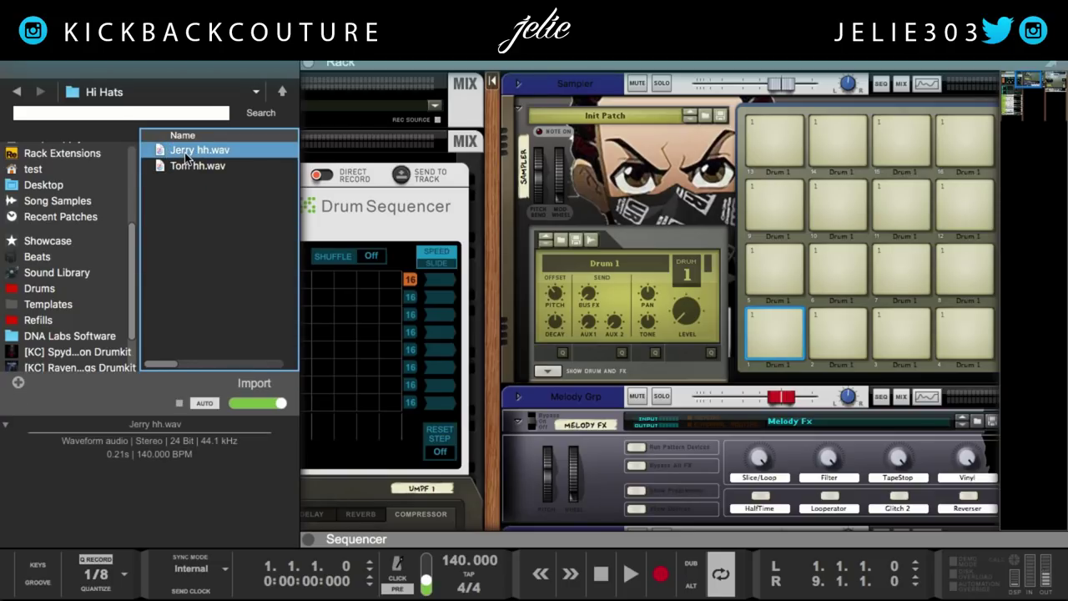
click(177, 403)
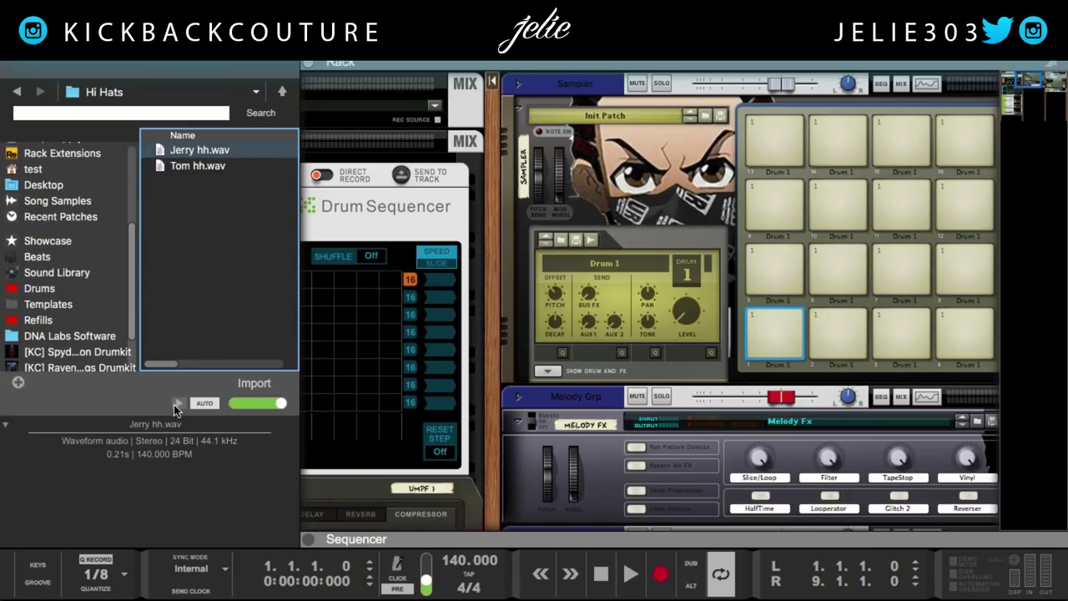
click(175, 405)
click(176, 406)
click(177, 406)
click(181, 404)
click(179, 166)
click(178, 404)
click(178, 406)
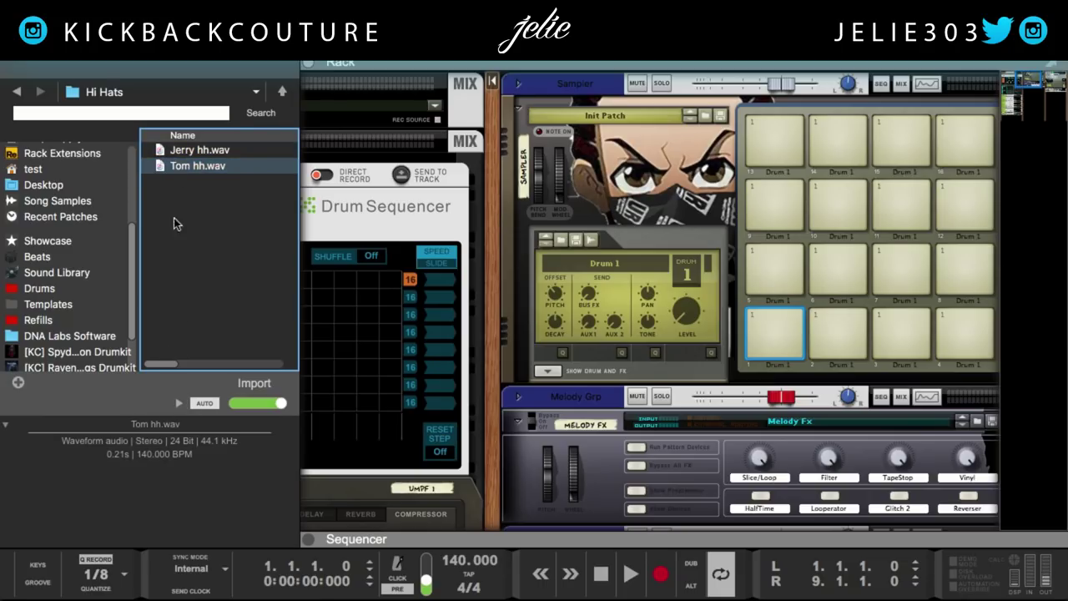
click(173, 147)
Step: Open the Percs folder in Drums and audition the samples from Bullseye.wav through Harlem Shaker Loop Dry.wav
click(20, 91)
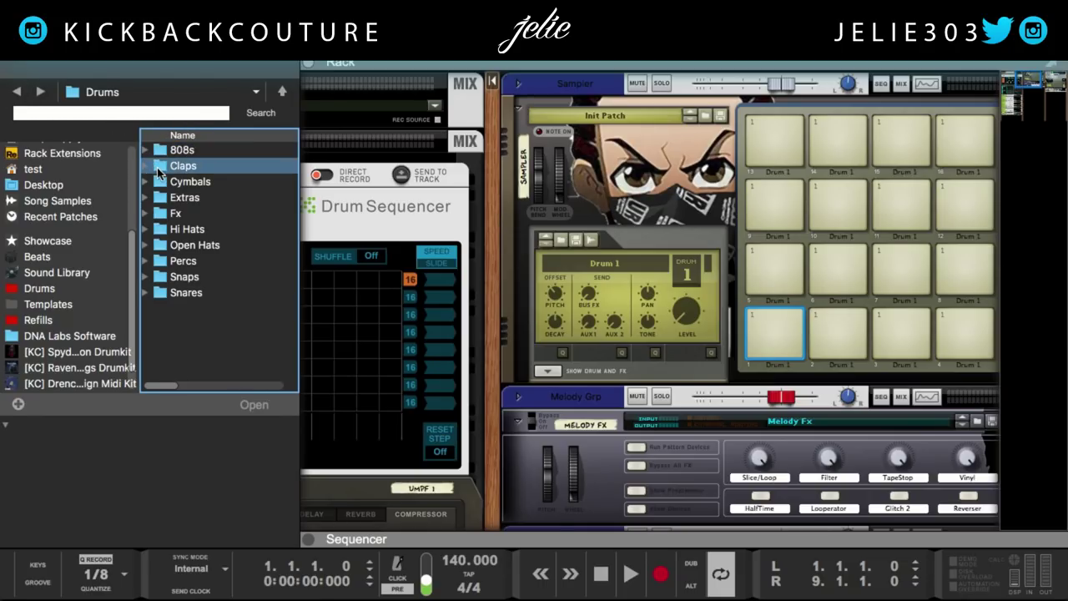
double_click(208, 260)
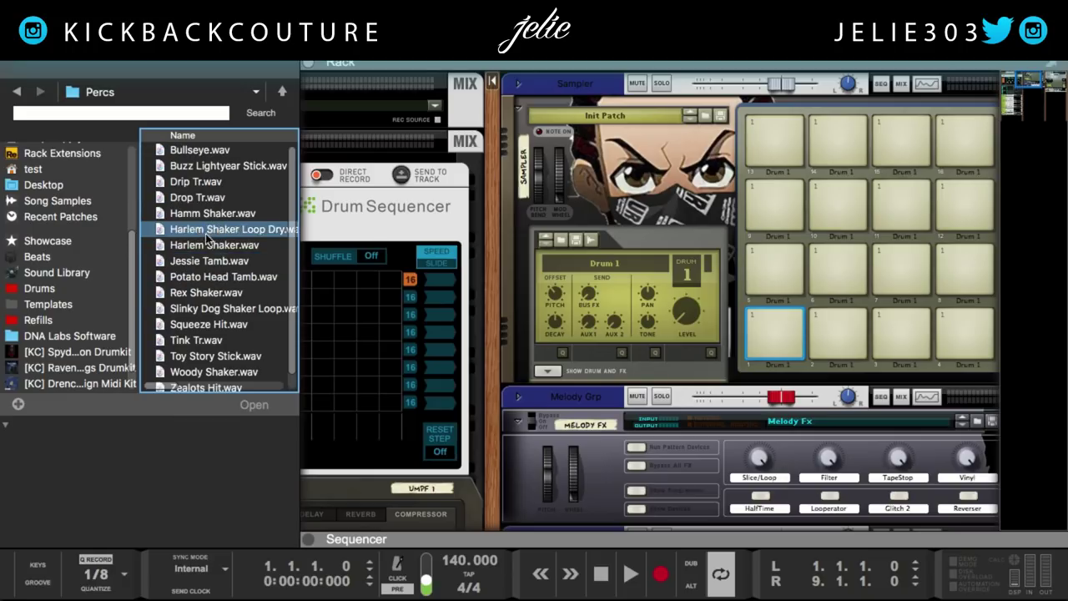
click(200, 150)
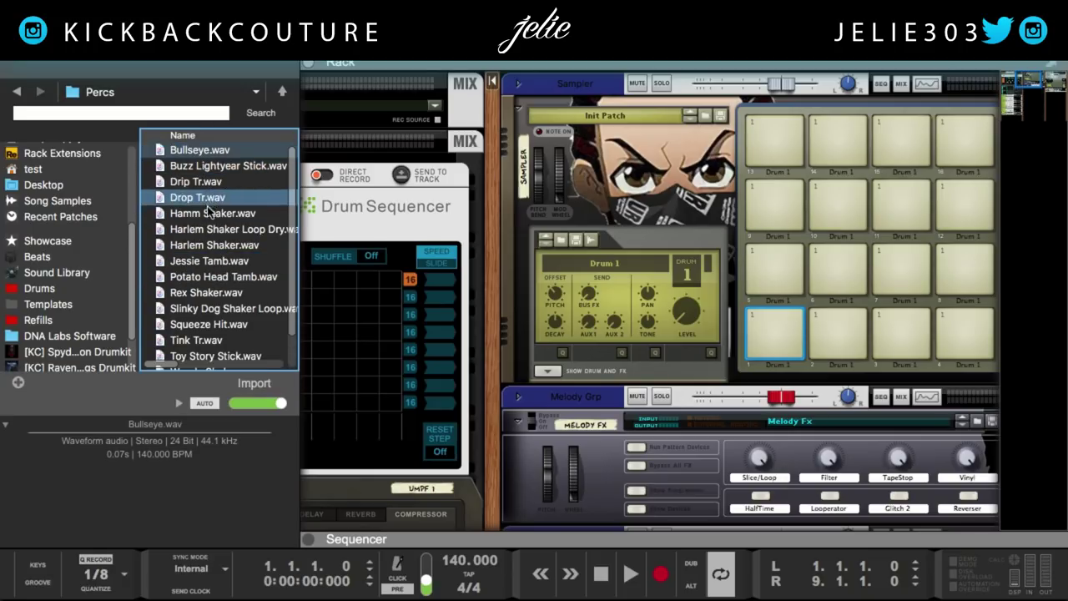
key(Down)
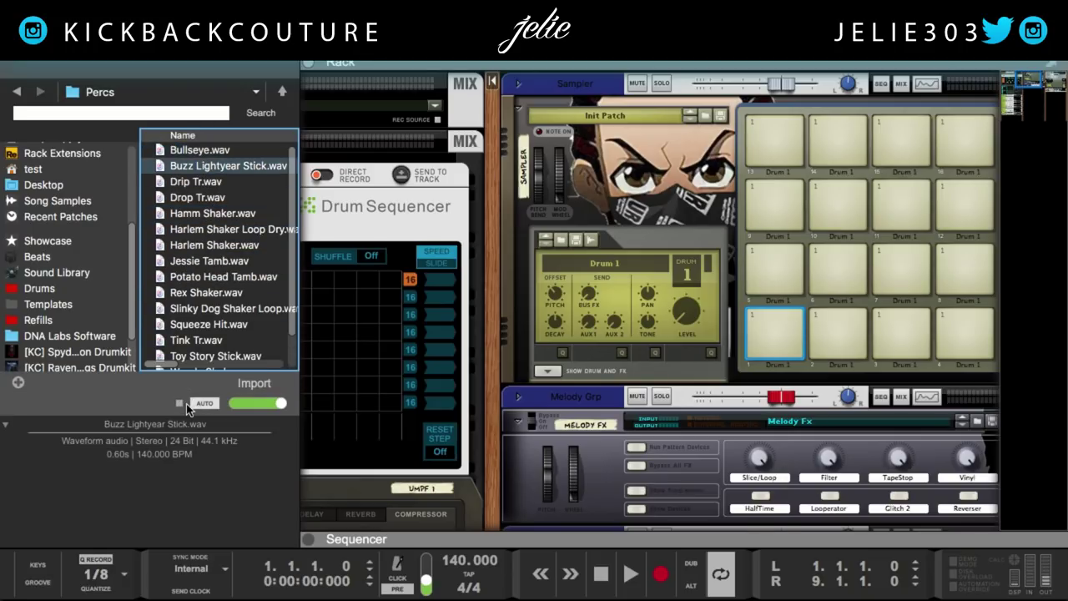
key(Down)
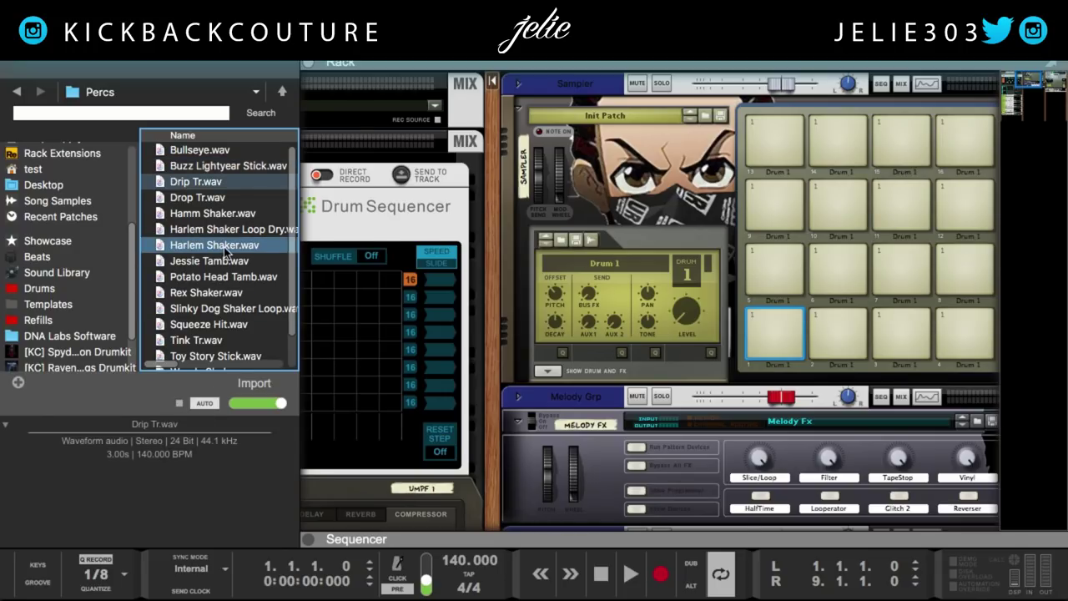
key(Down)
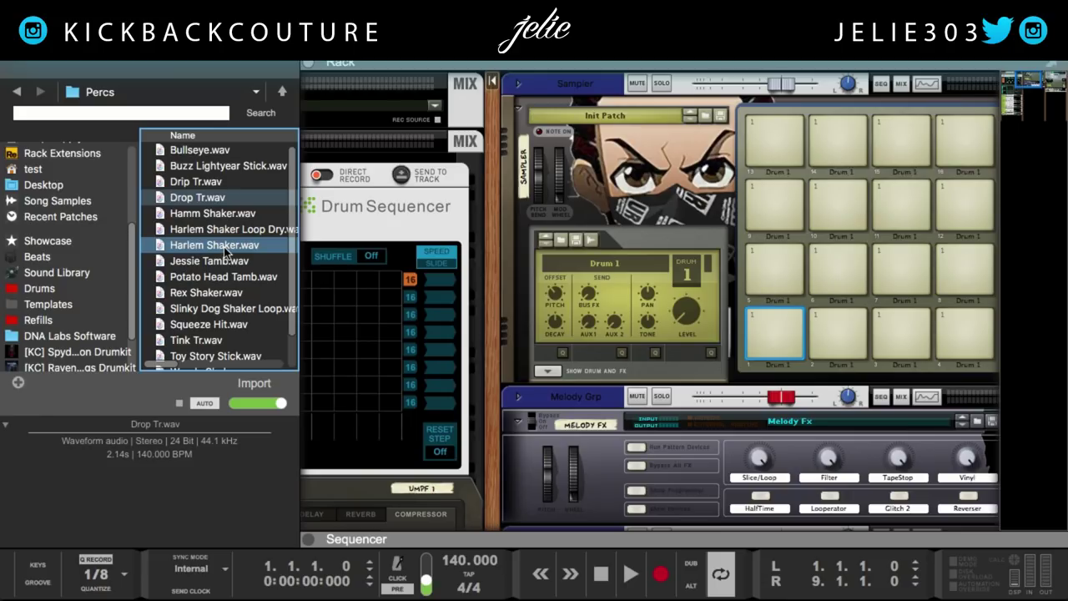
key(Down)
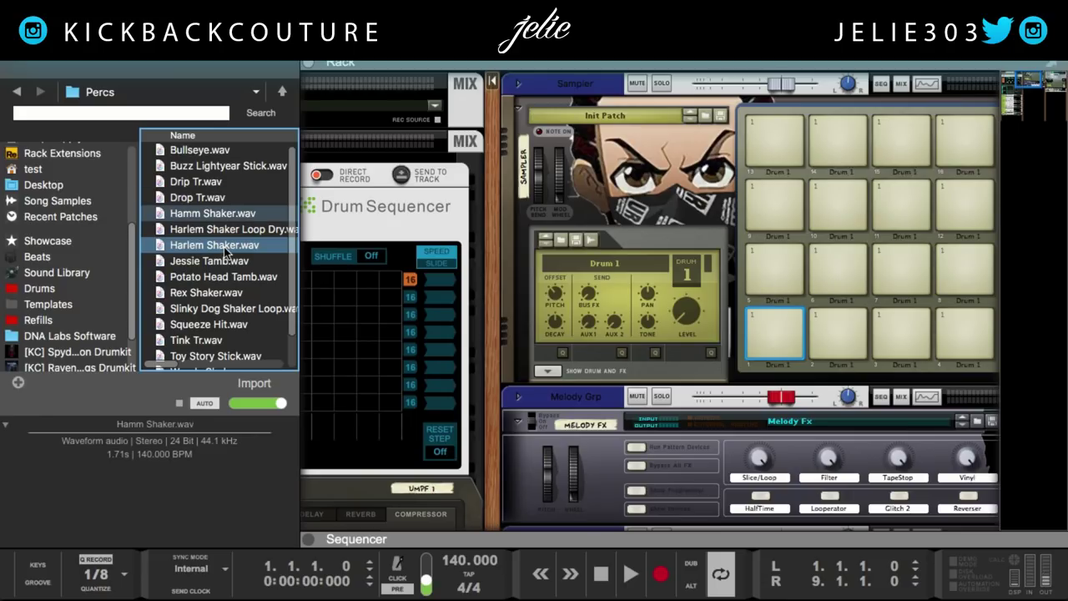
key(Down)
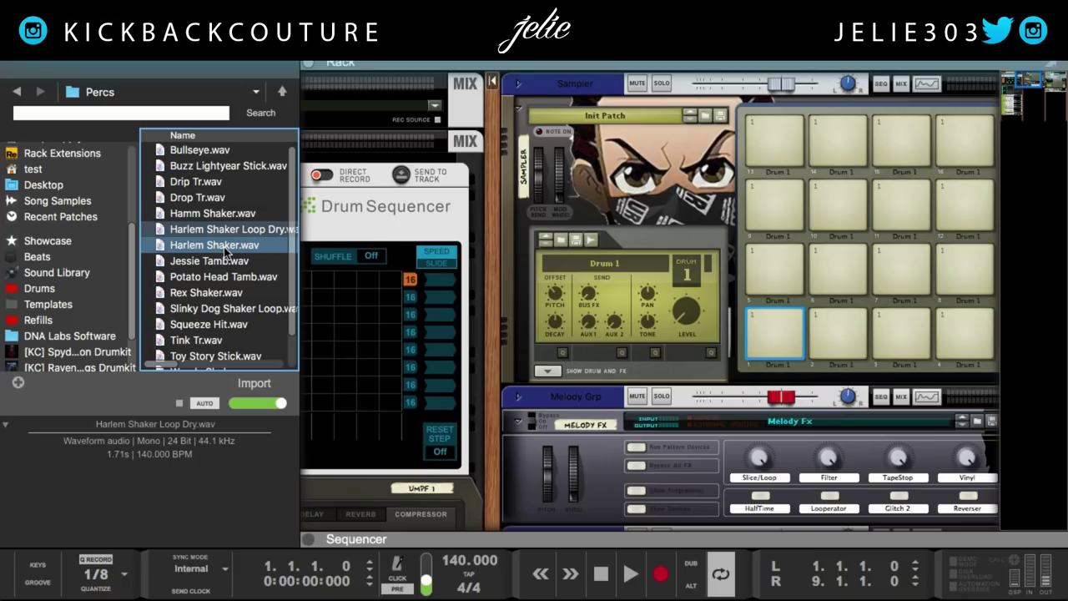
Step: Audition Harlem Shaker.wav and compare it with Hamm Shaker.wav and the dry Harlem shaker loop
key(Down)
key(Down)
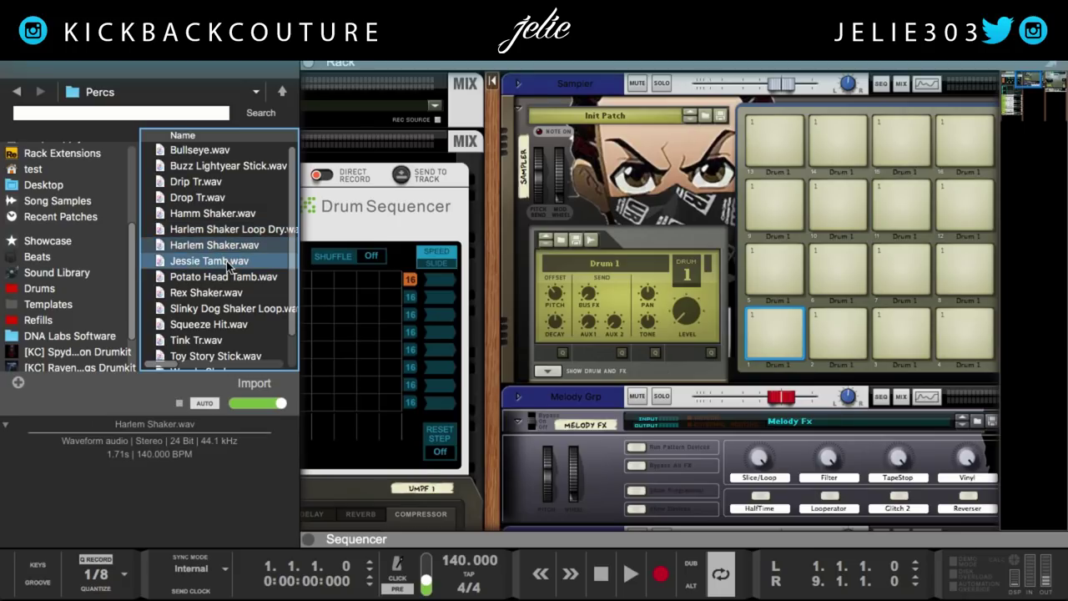
key(Up)
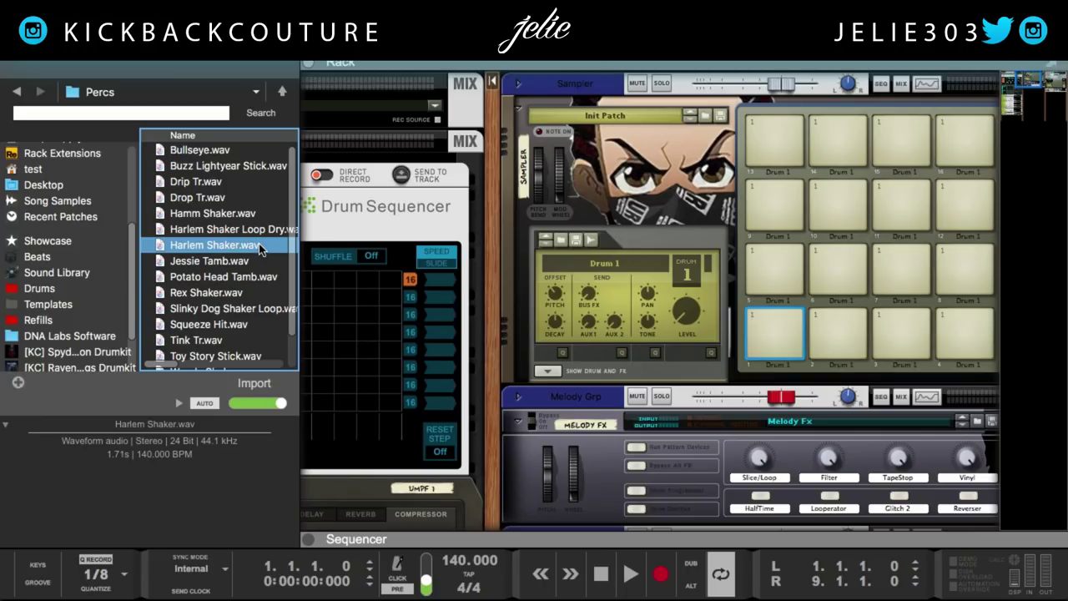
key(Down)
click(260, 211)
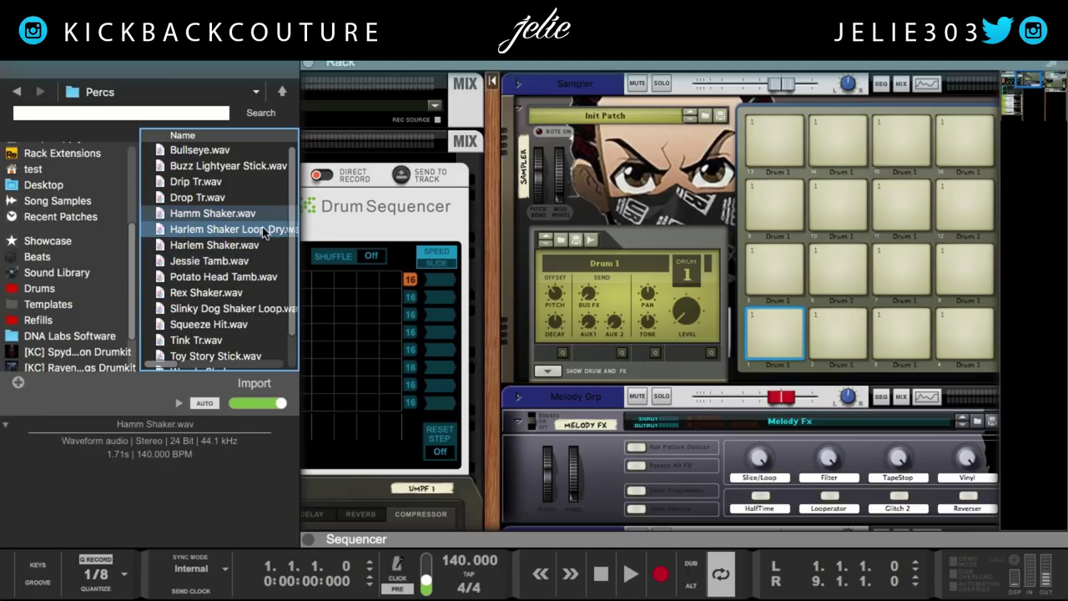
key(Down)
key(Down)
Step: Audition the percussion samples from Jessie Tamb.wav through Tink Tr.wav one after another
key(Down)
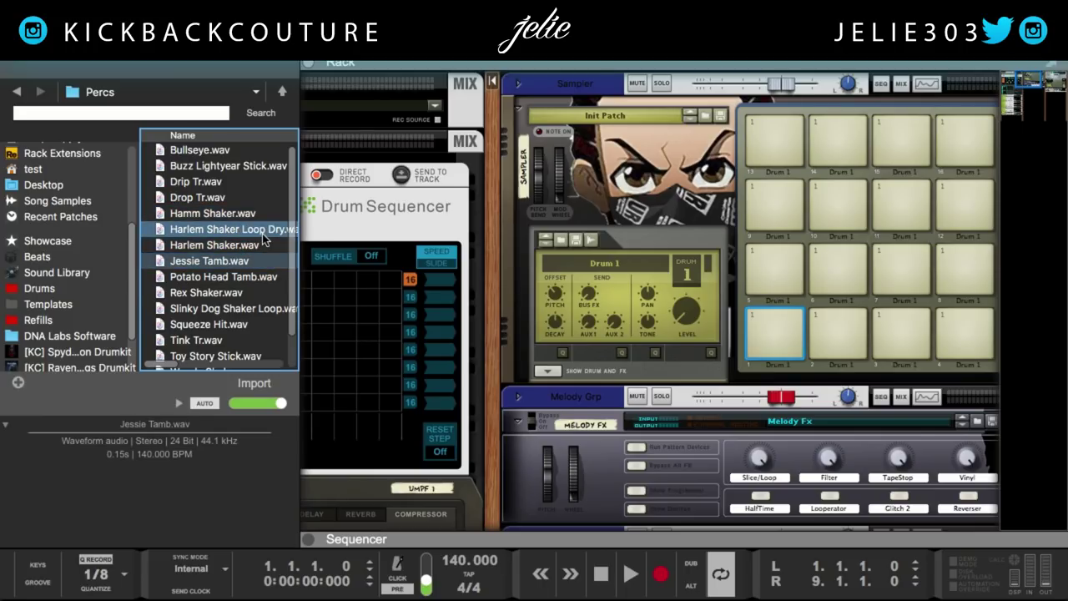
key(Down)
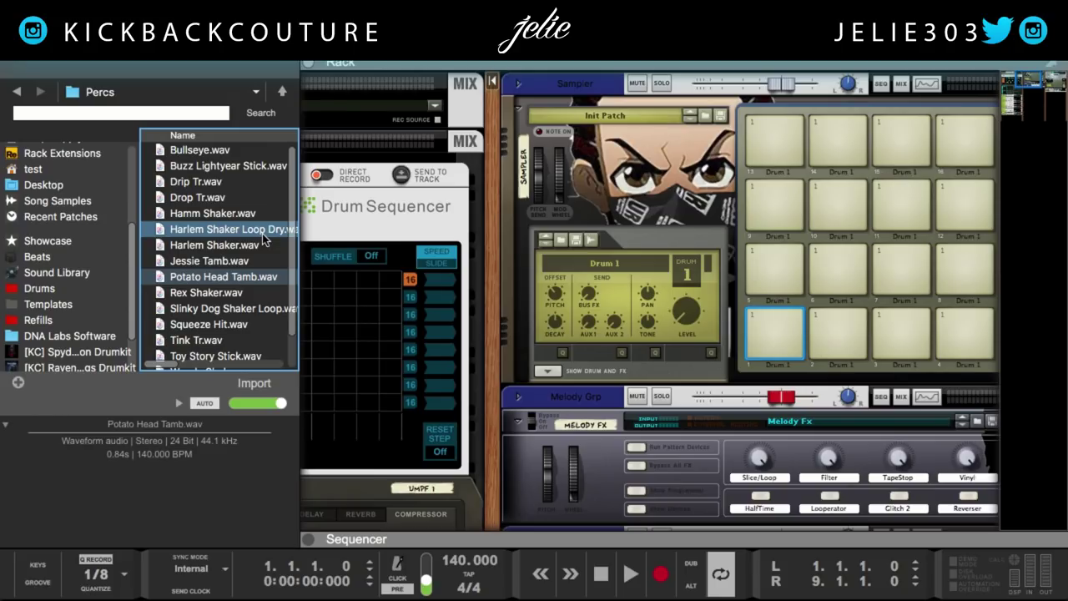
key(Down)
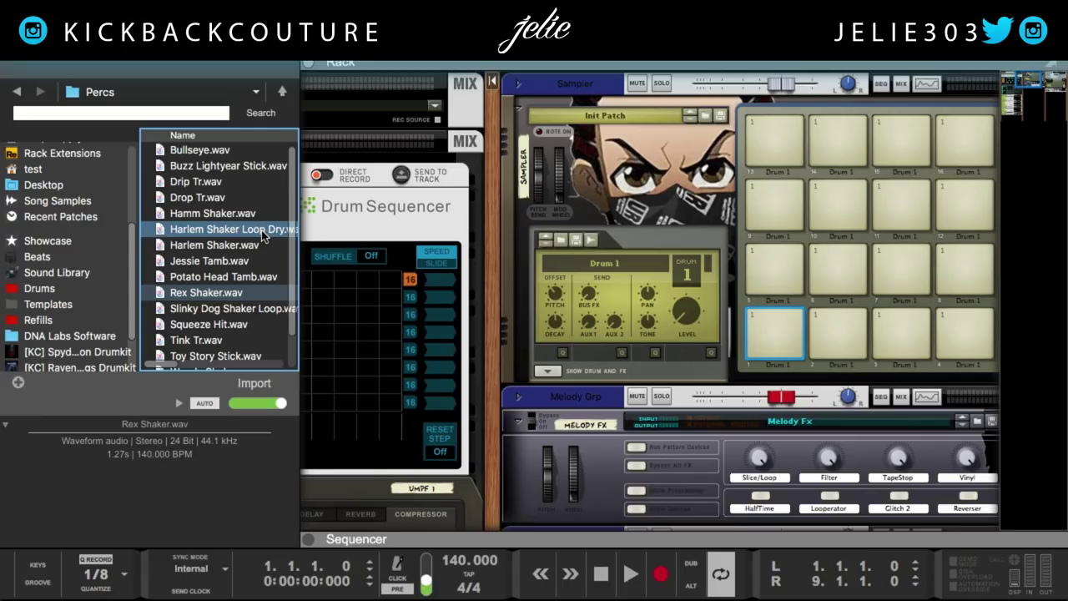
key(Down)
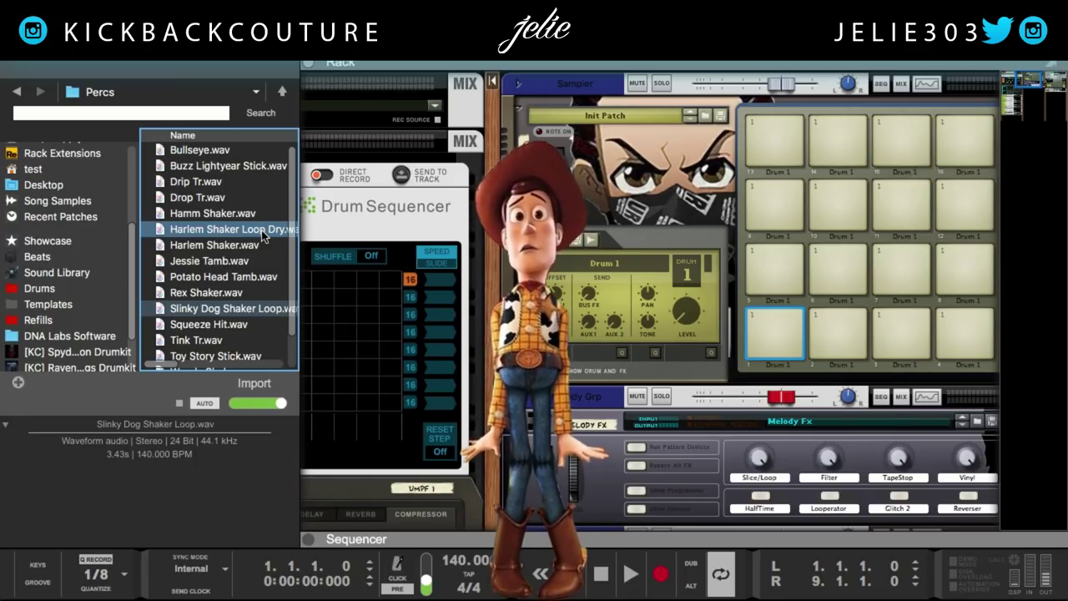
key(Down)
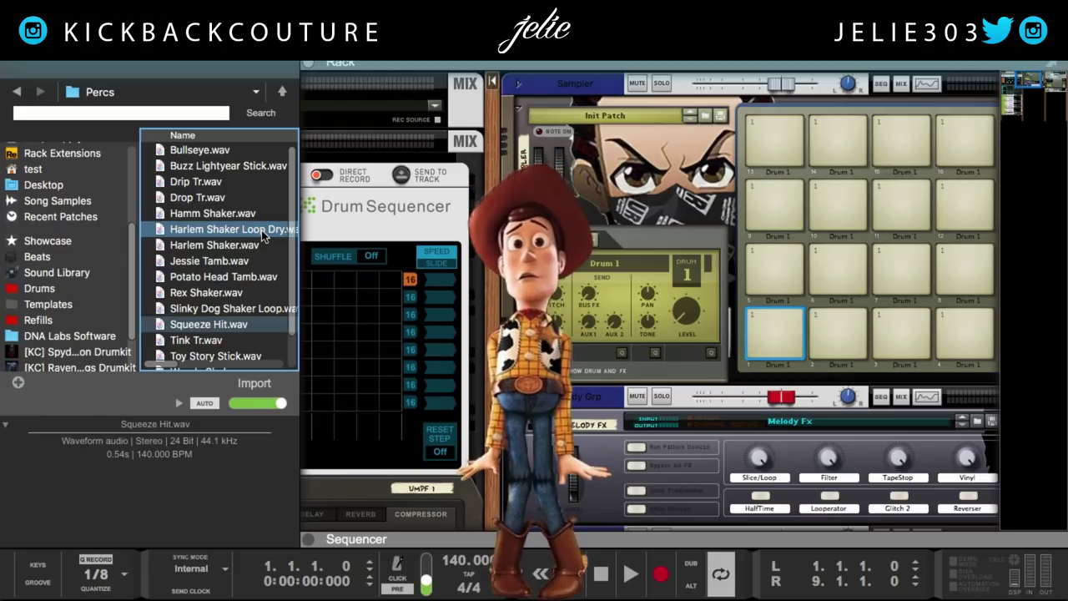
key(Down)
Step: Replay Tink Tr.wav and audition Toy Story Stick.wav, Woody Shaker.wav and Zealots Hit.wav
scroll(264, 236, down, 3)
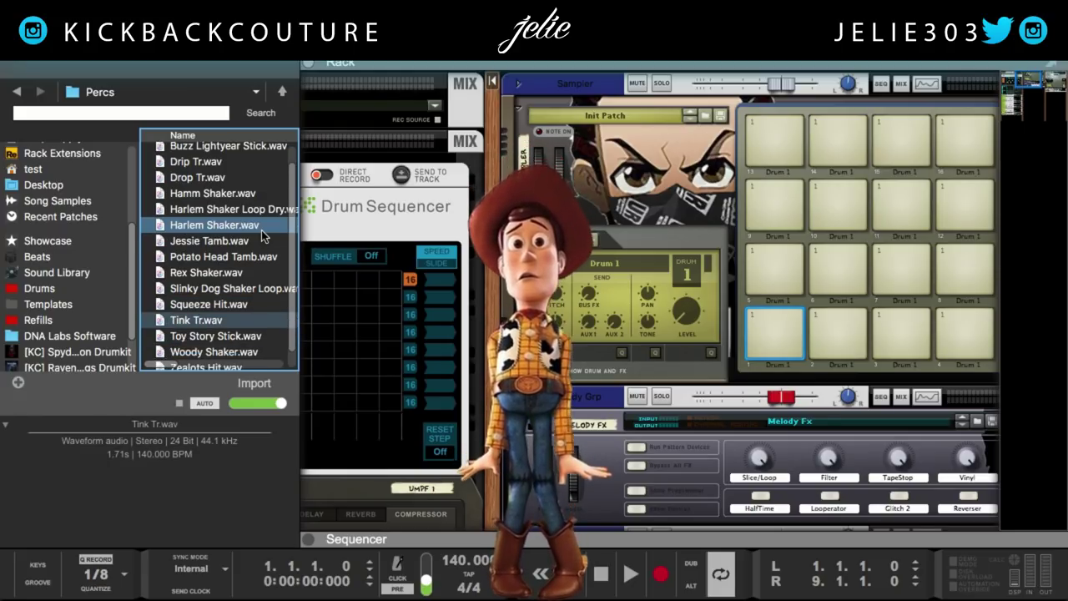
click(224, 304)
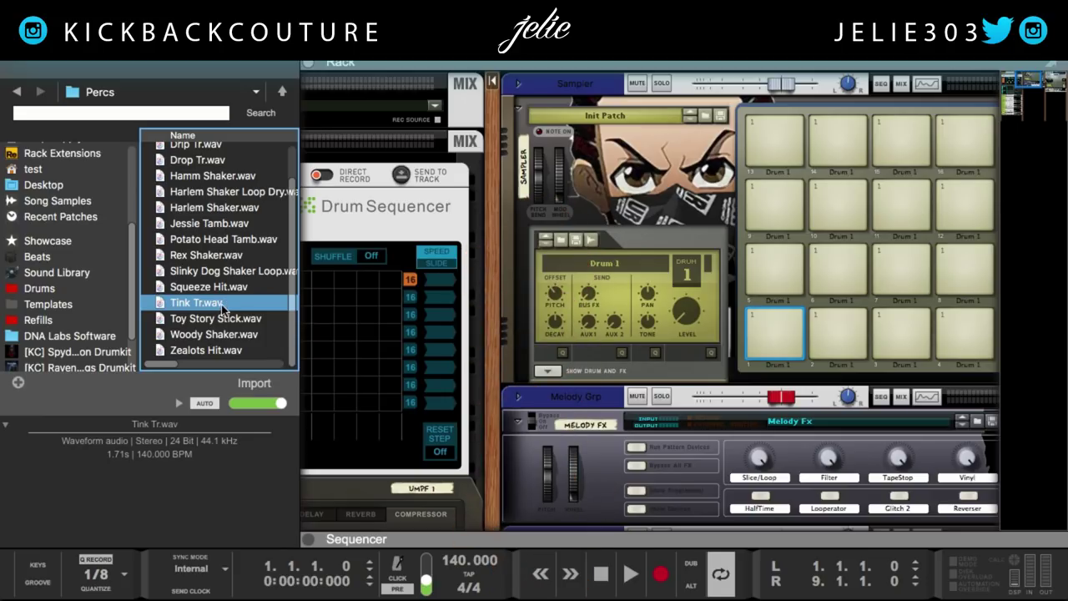
key(Down)
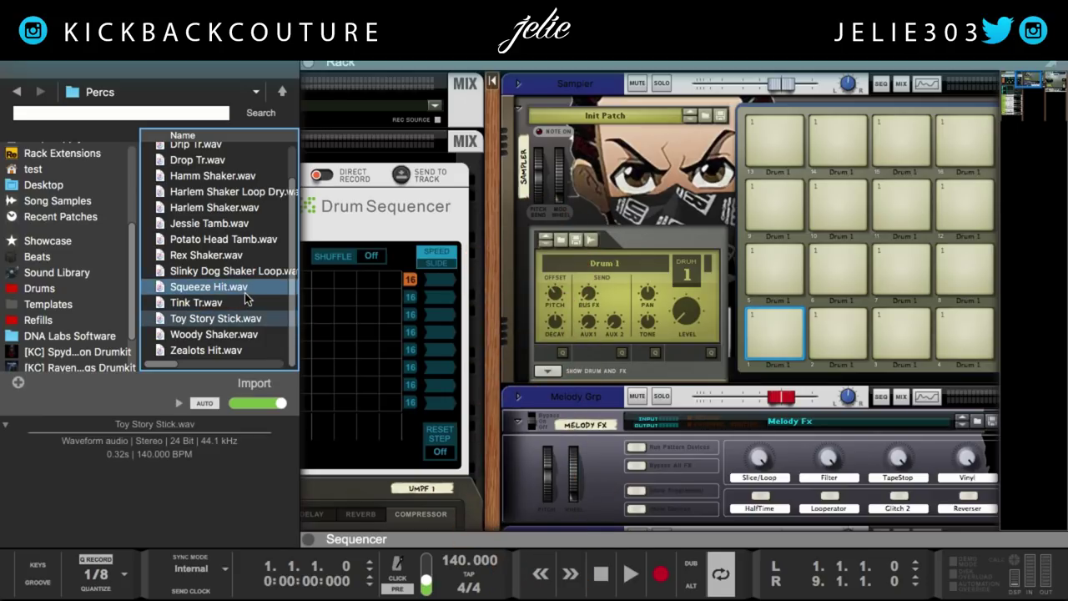
key(Down)
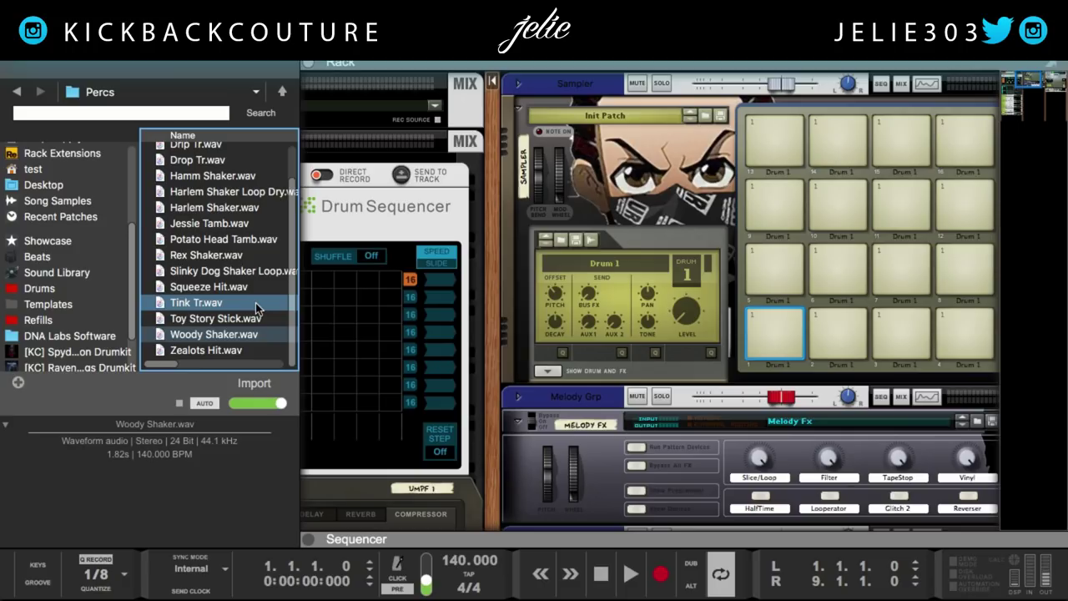
key(Down)
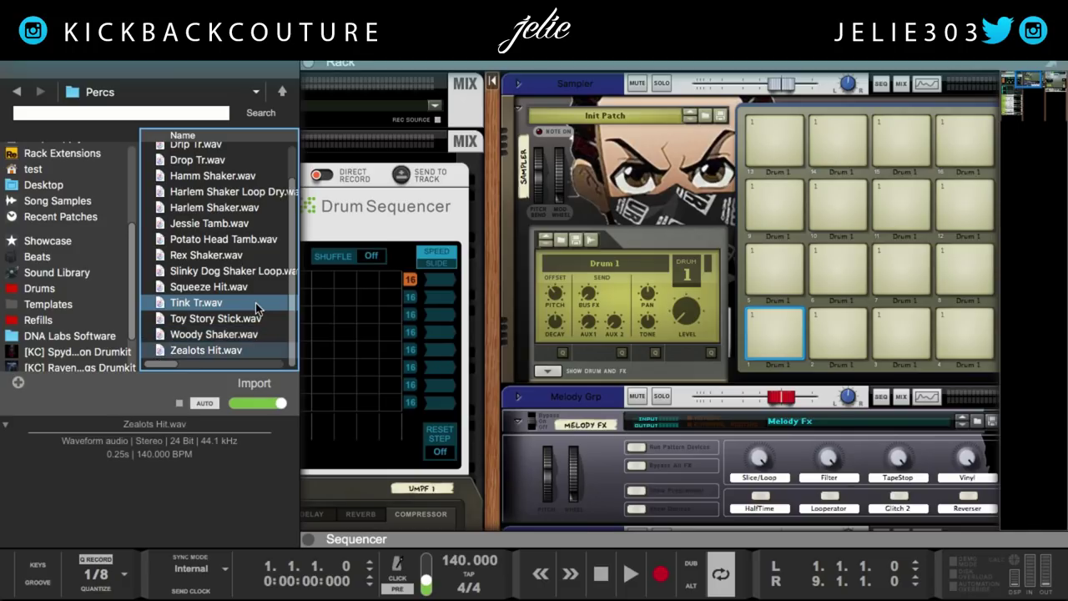
scroll(256, 302, up, 2)
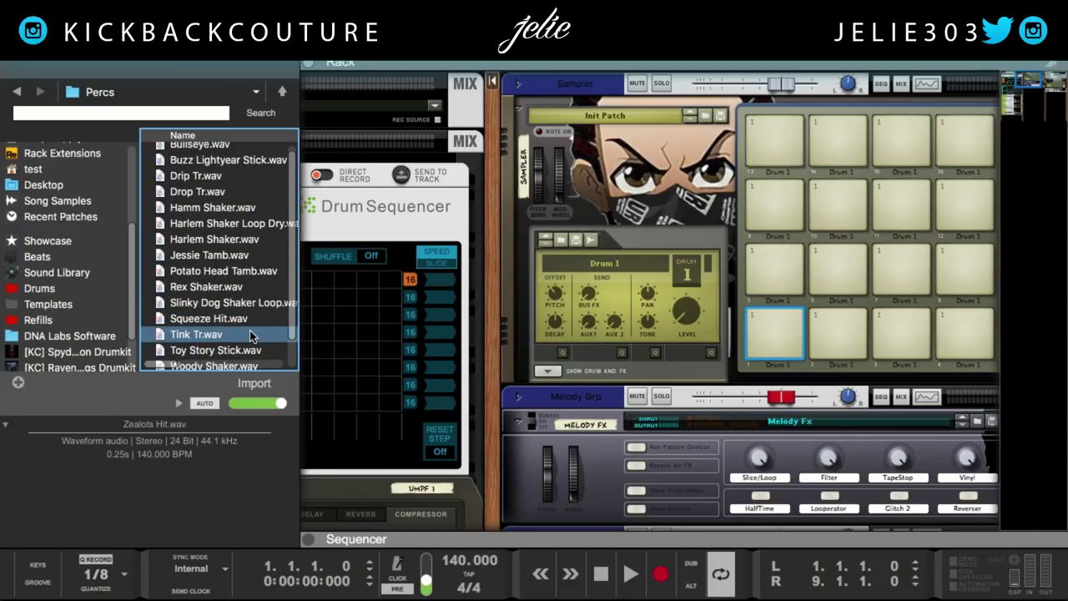
Step: Open the Snares folder in Drums and audition Johnny Bravo Sn.wav and Stitch Sn.wav twice each, alternating between them
click(18, 89)
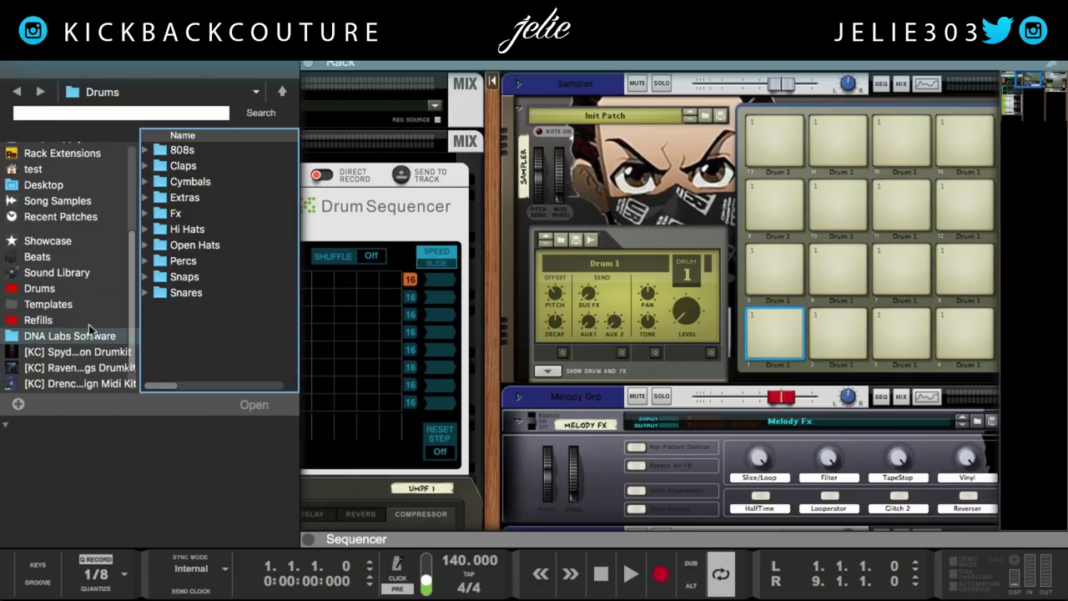
double_click(195, 292)
click(188, 150)
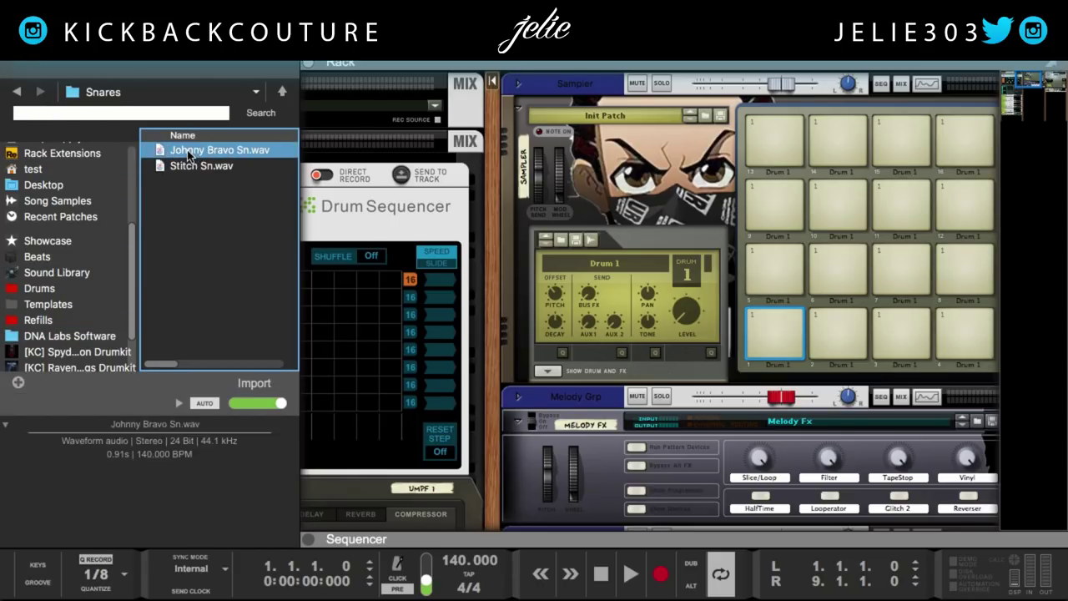
click(191, 165)
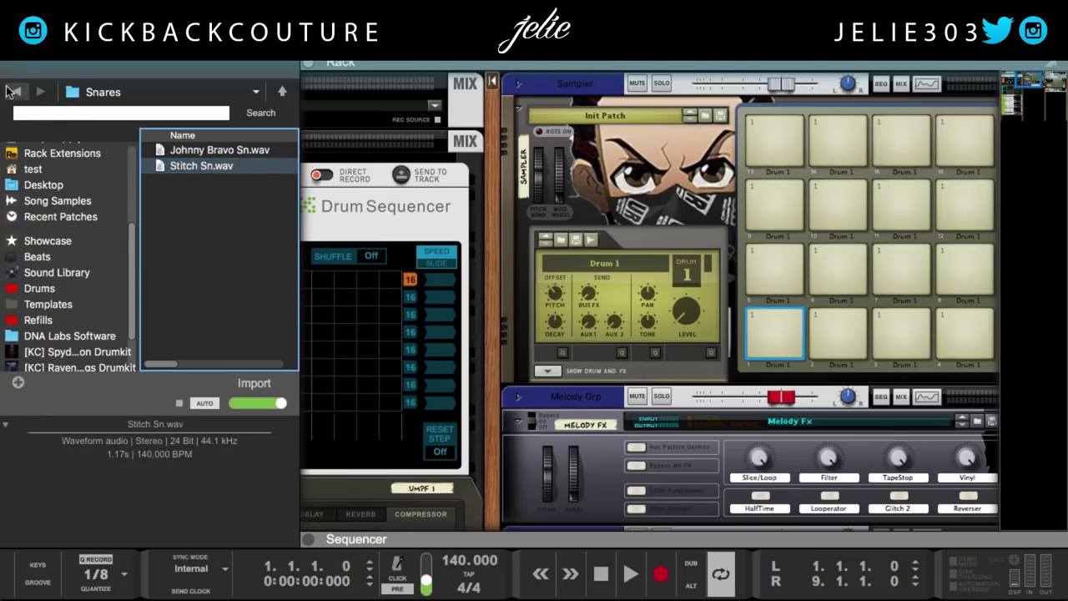
click(216, 153)
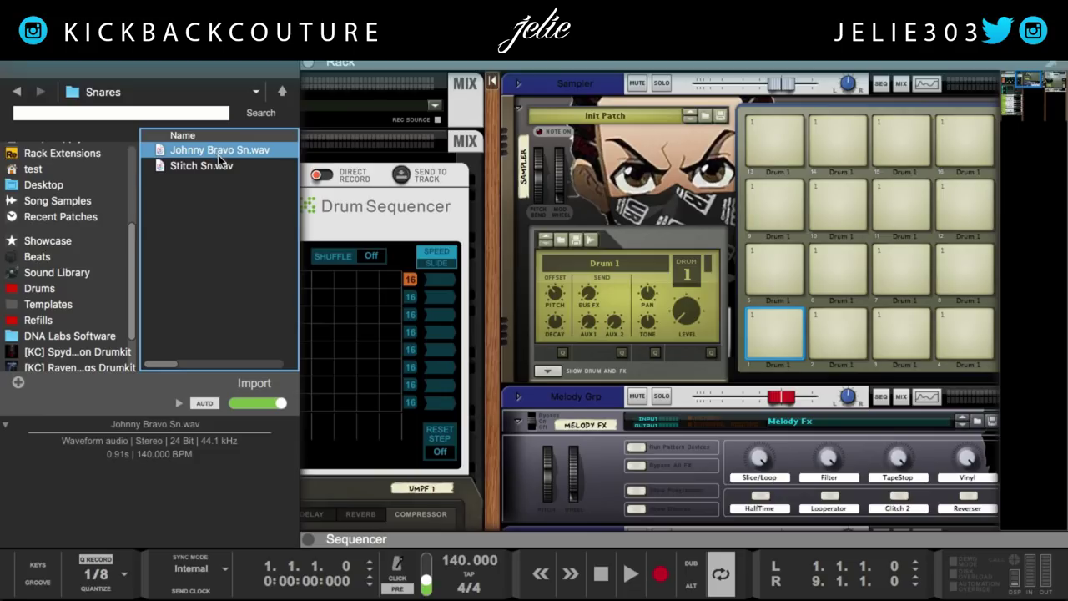
click(214, 166)
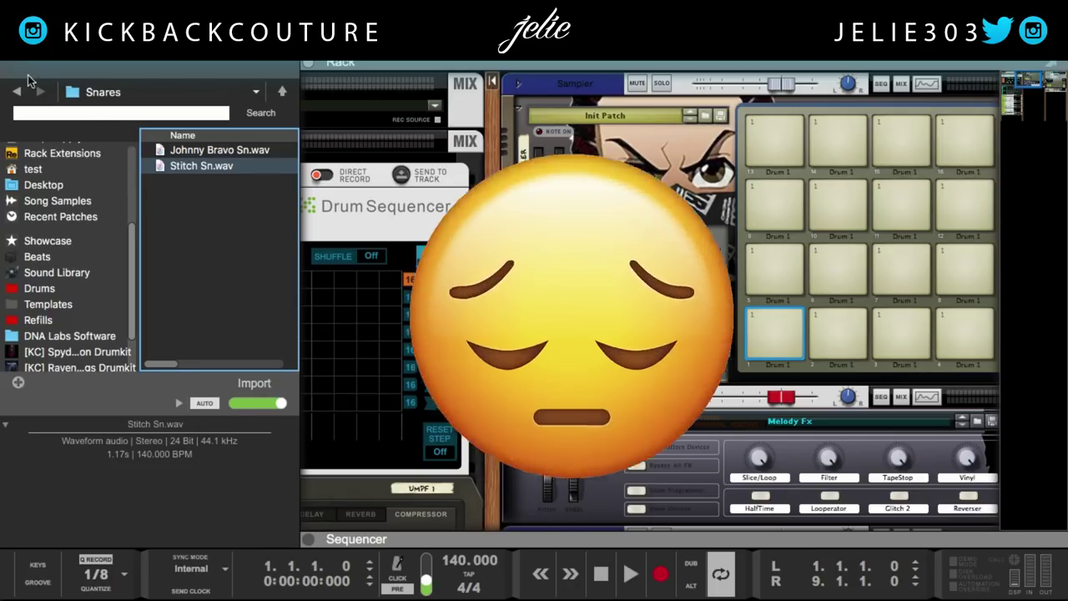
Step: Return the browser to the Drums folder and hide the browser to give the rack more room
click(17, 91)
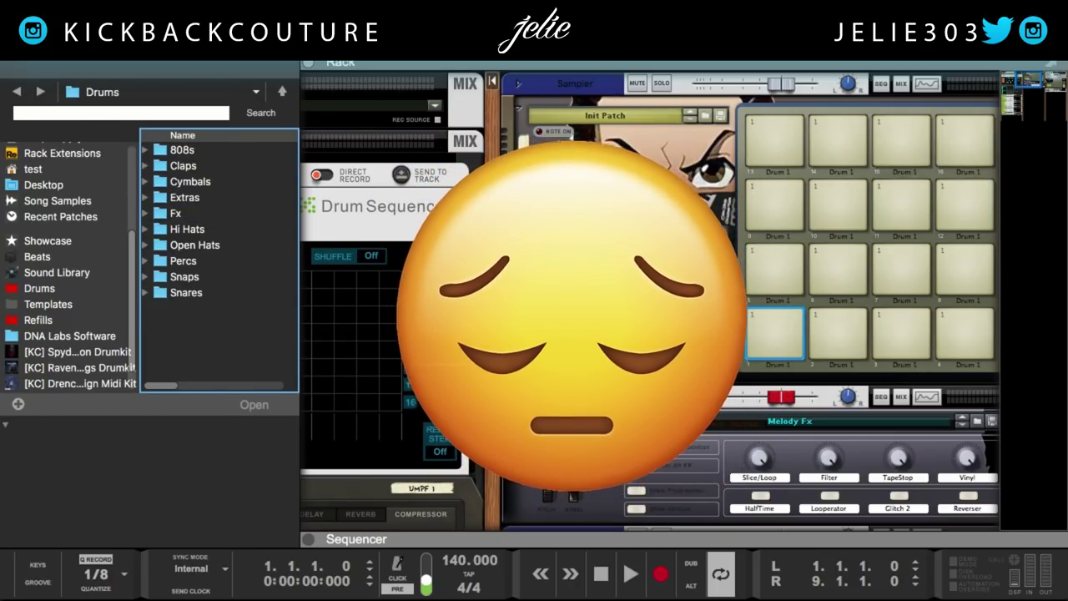
key(F3)
scroll(334, 234, down, 10)
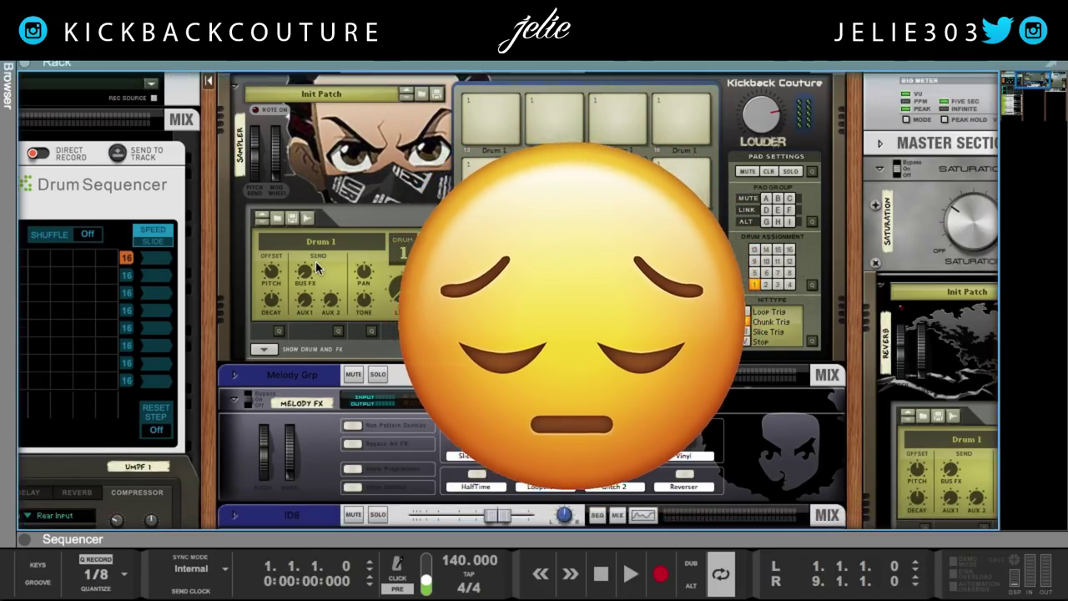